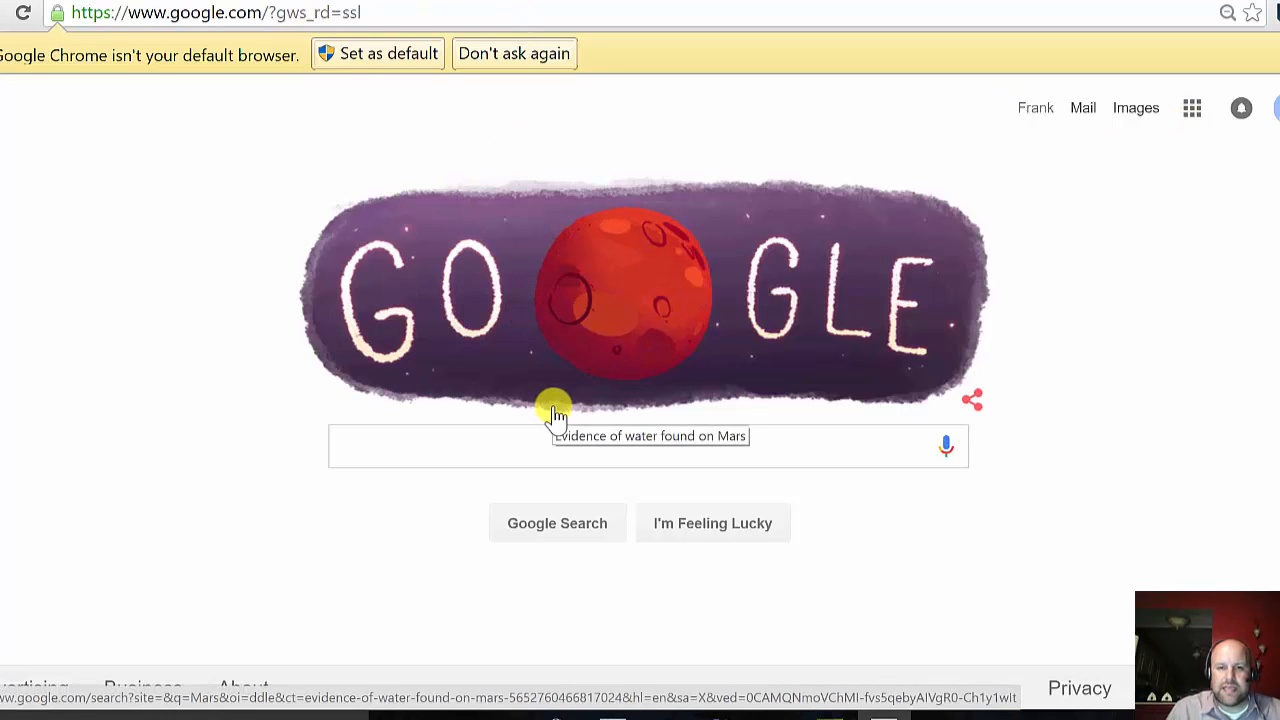
# Open Google Sites from the Google home page
pyautogui.click(1197, 112)
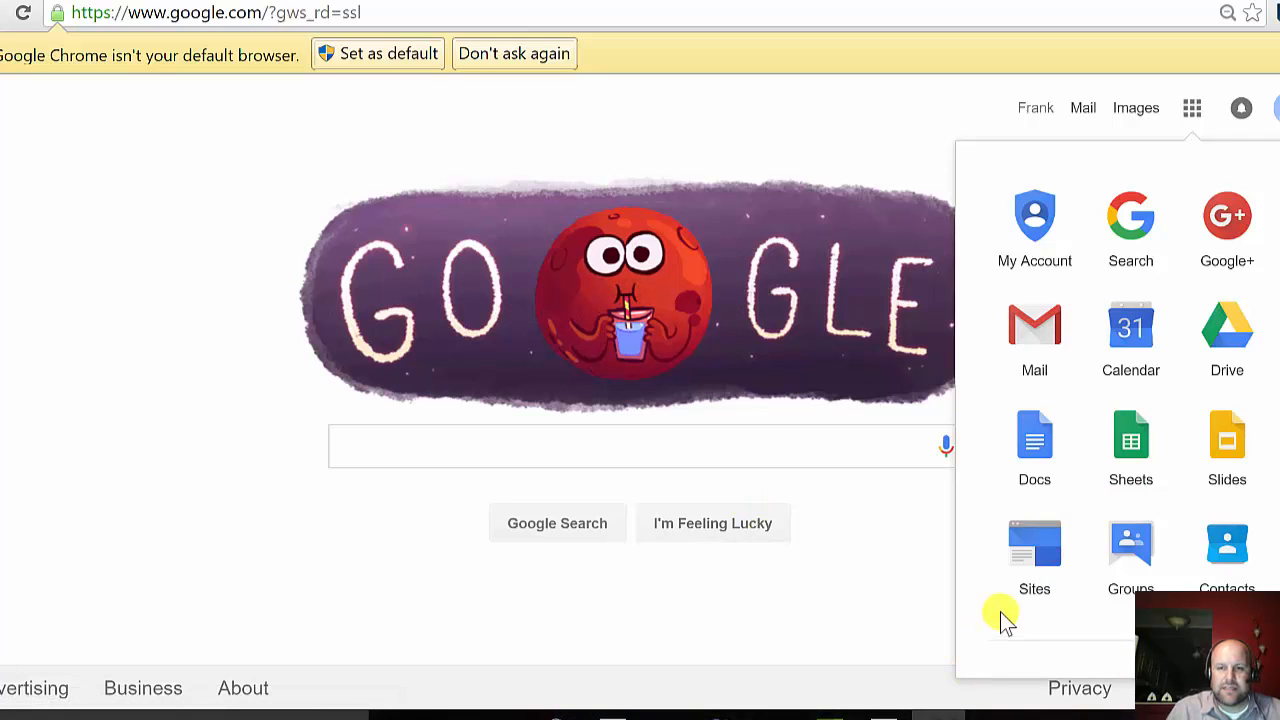
pyautogui.click(1052, 585)
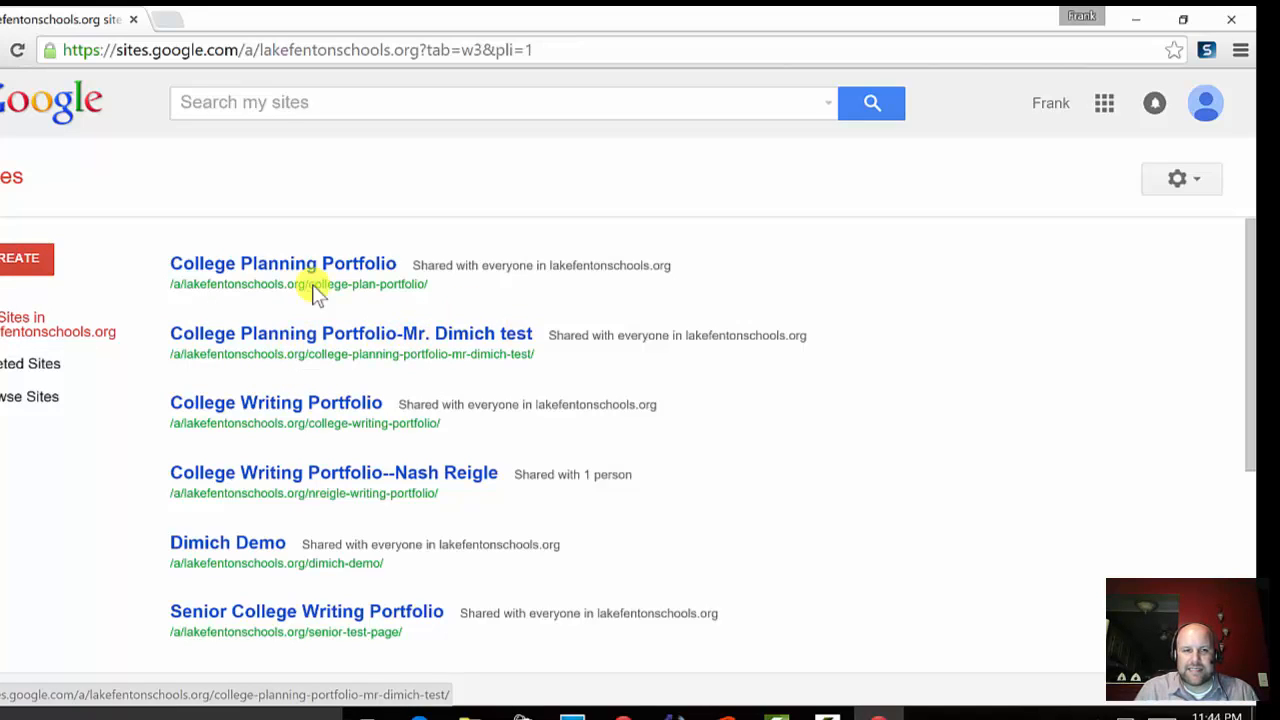
# Start creating a new site and select the College Planning Portfolio template from the lakefentonschools.org gallery
pyautogui.click(23, 264)
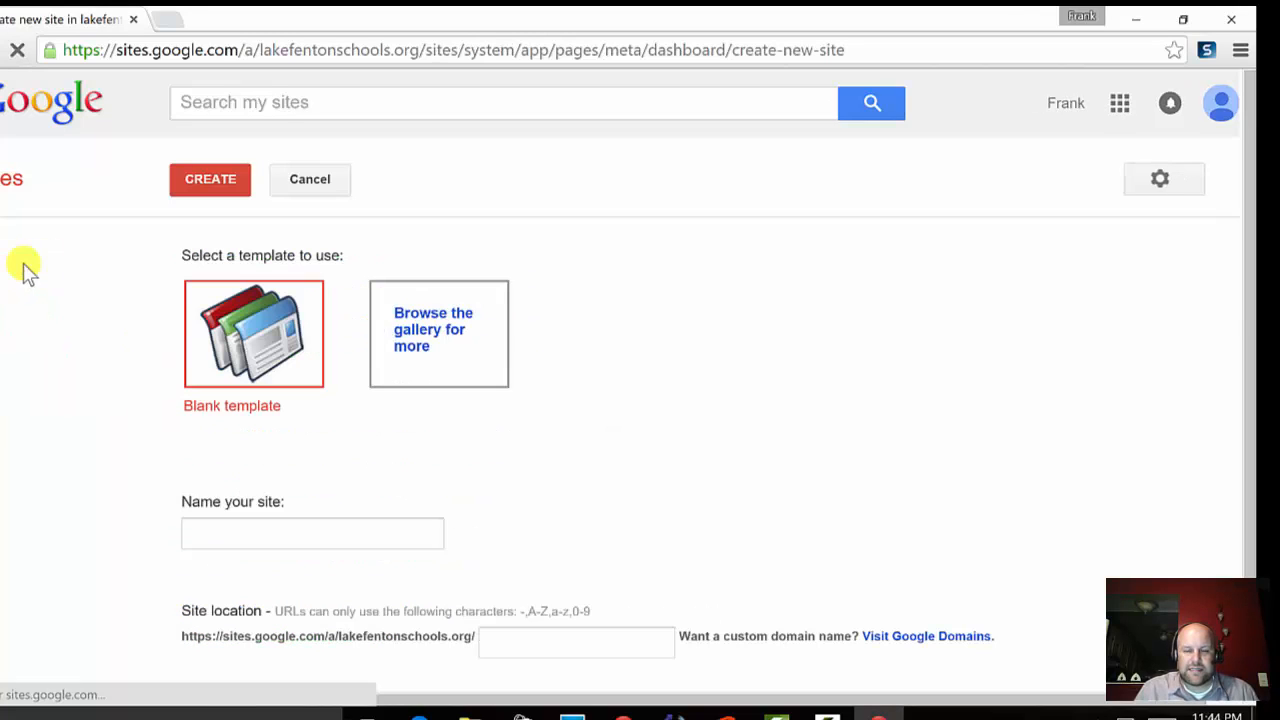
pyautogui.click(445, 338)
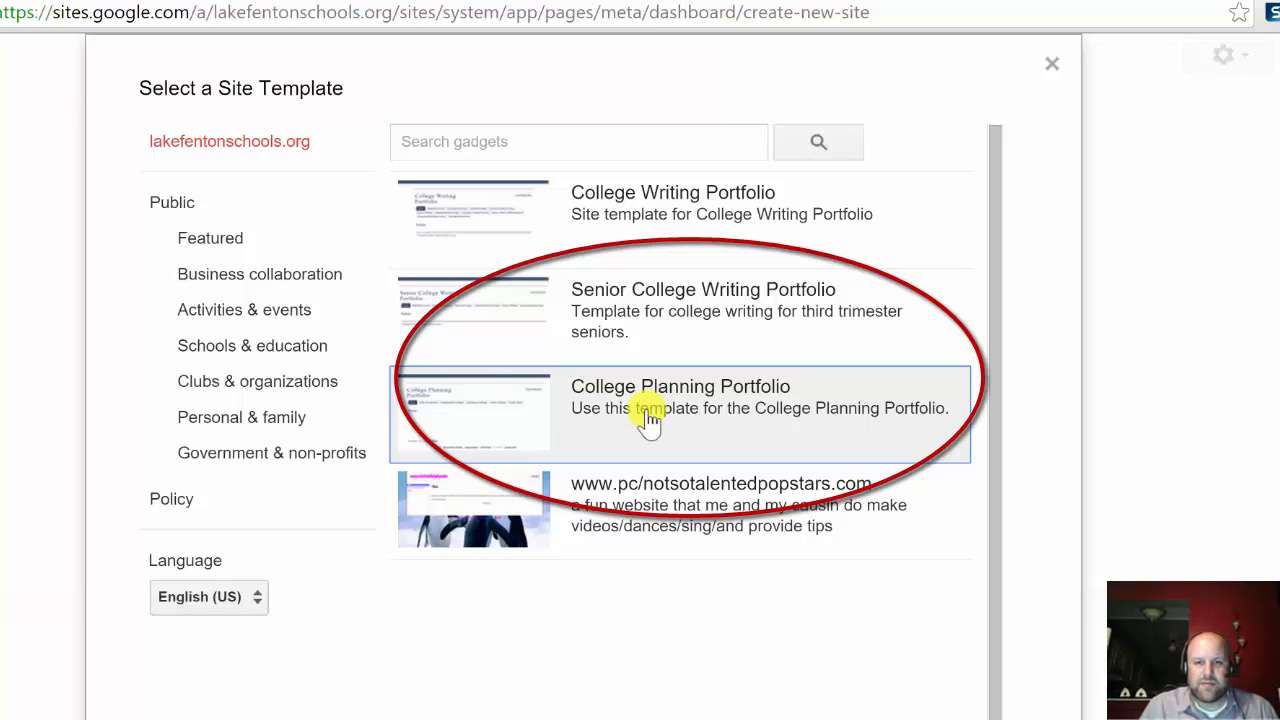
pyautogui.click(646, 418)
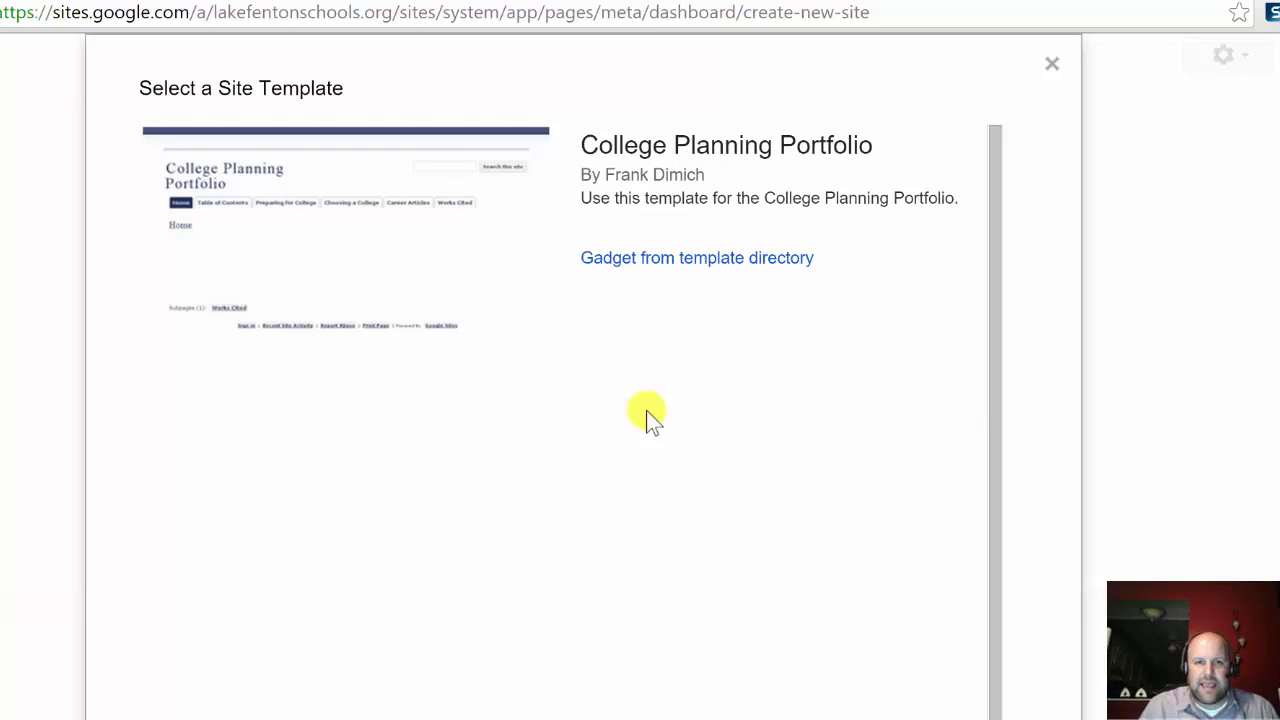
pyautogui.scroll(-2, 545, 485)
pyautogui.click(207, 664)
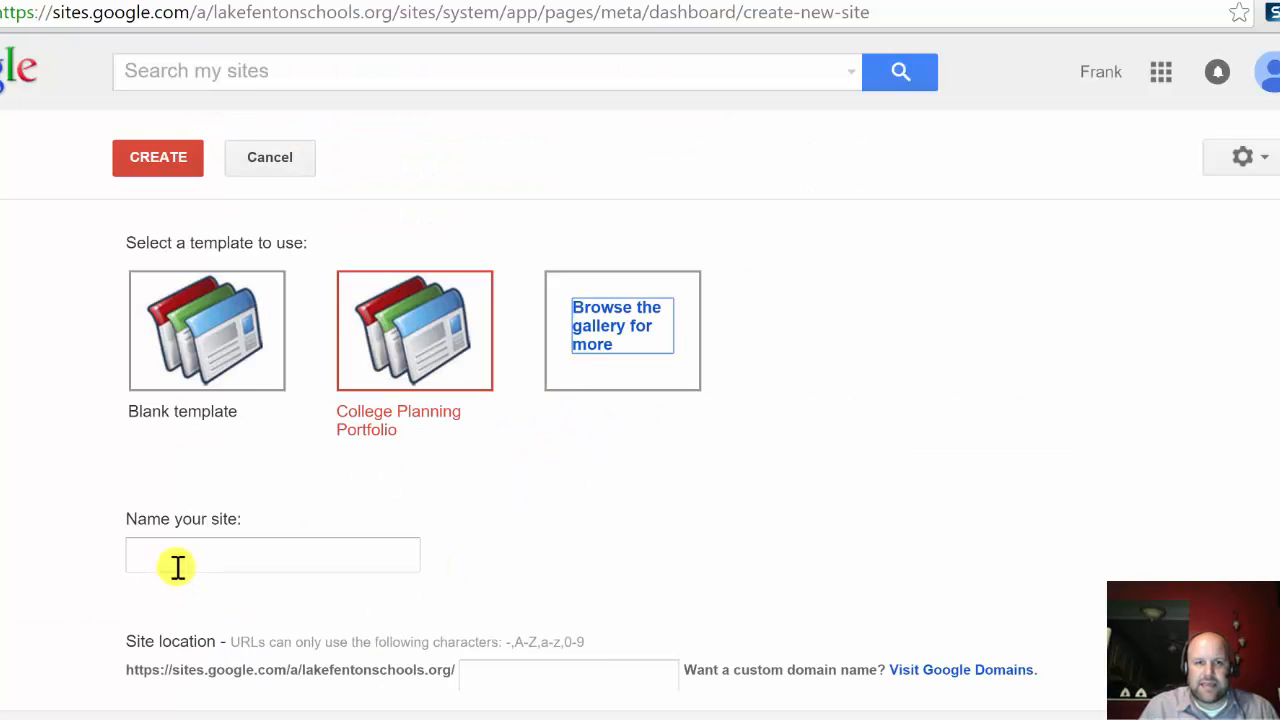
# Enter "College Planning Portfolio--First Last" as the new site's name, and cancel the site creation
pyautogui.click(180, 557)
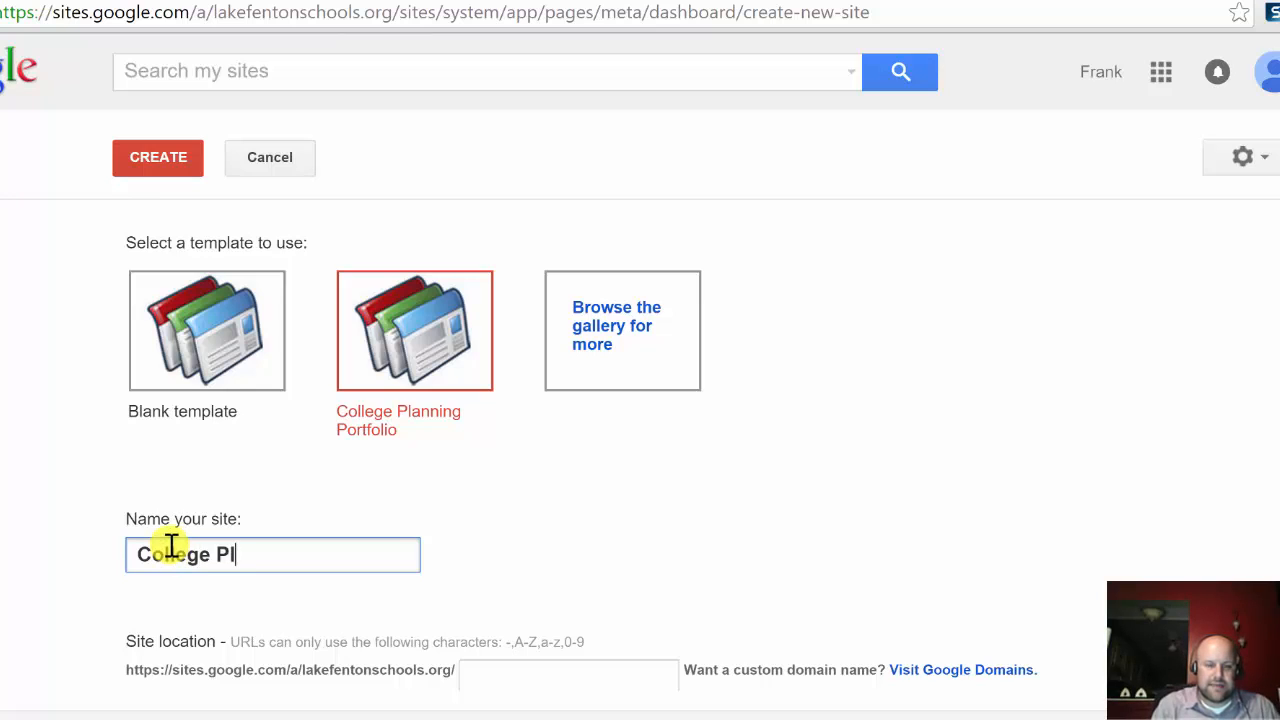
pyautogui.write('College Planning Portfo')
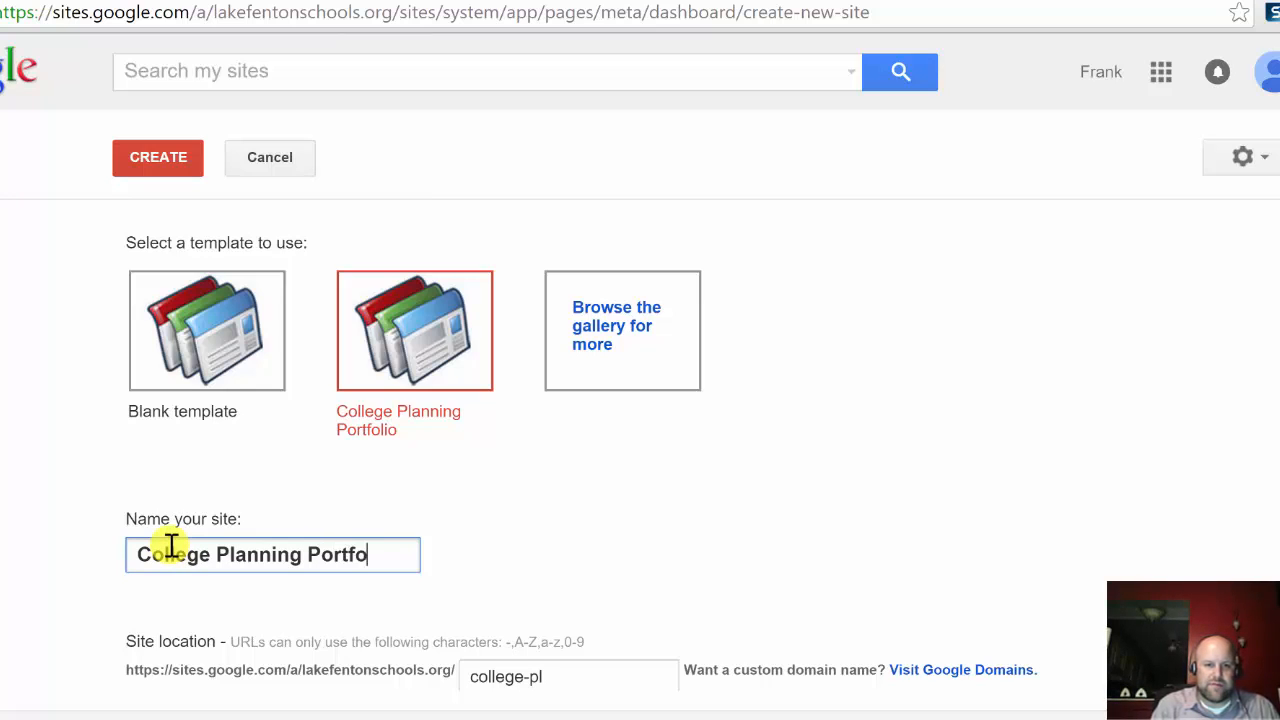
pyautogui.write('lio--First Last')
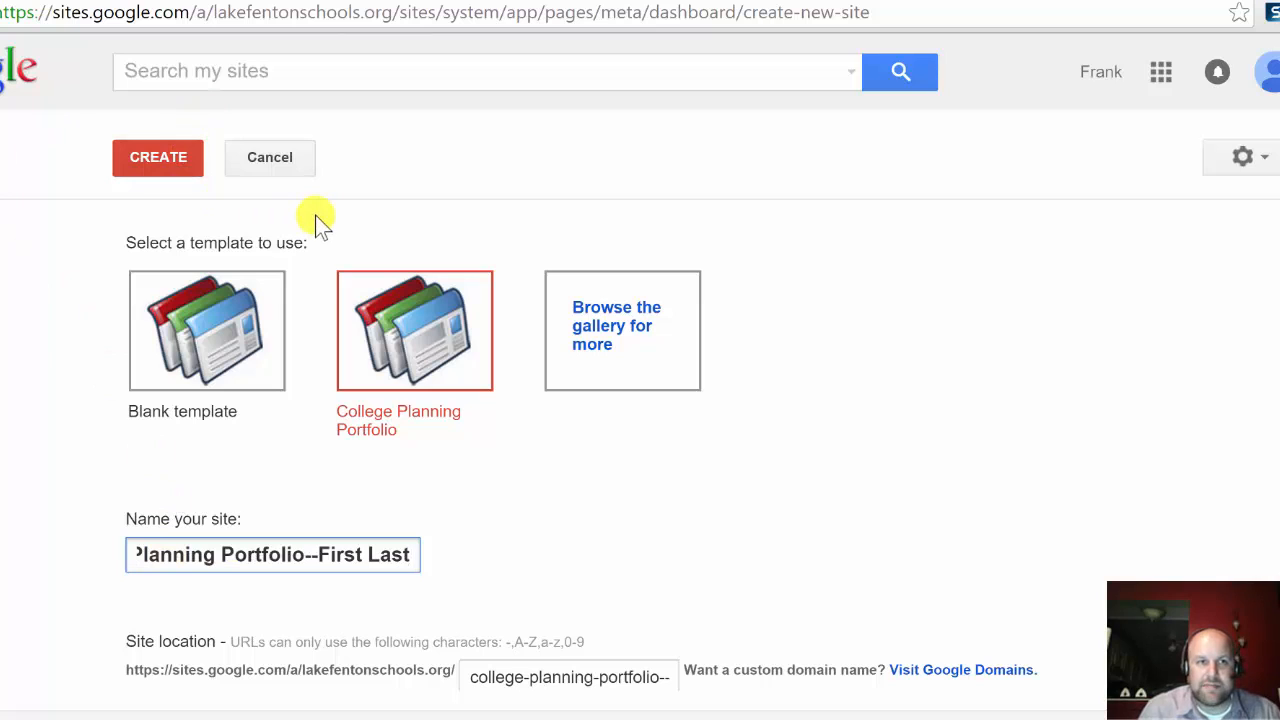
pyautogui.scroll(-2, 296, 218)
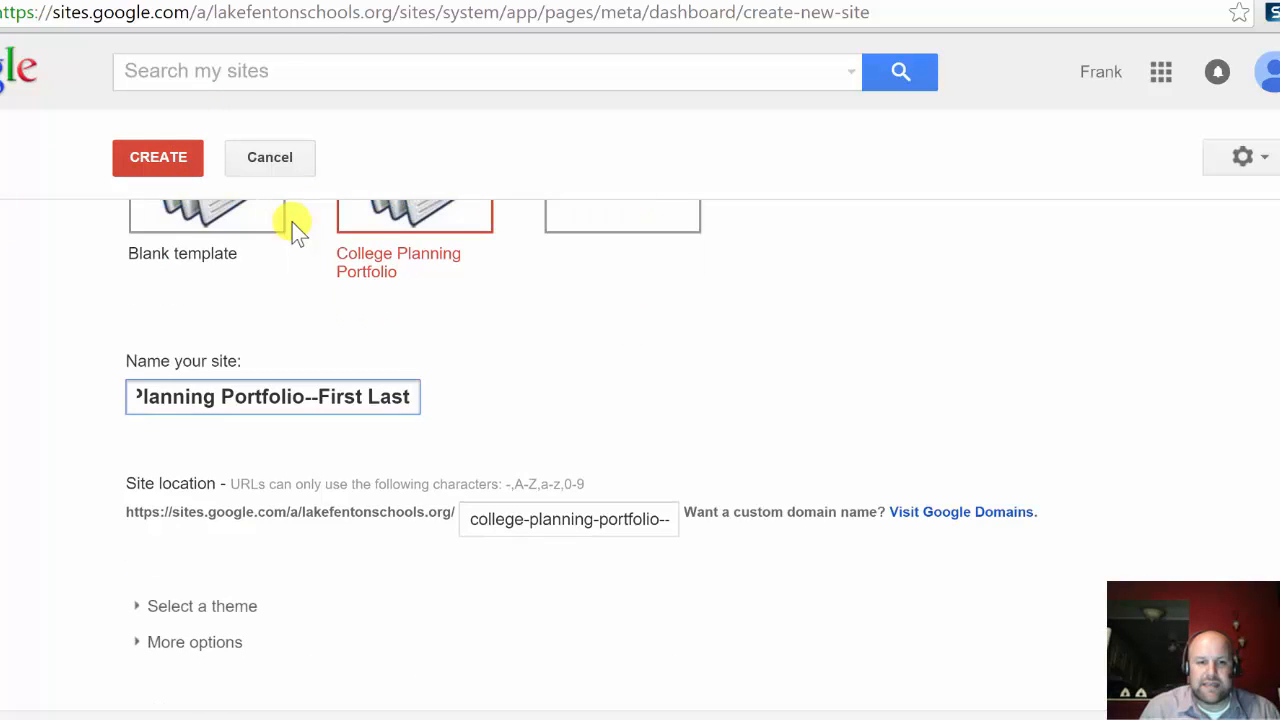
pyautogui.scroll(1, 292, 222)
pyautogui.scroll(1, 184, 208)
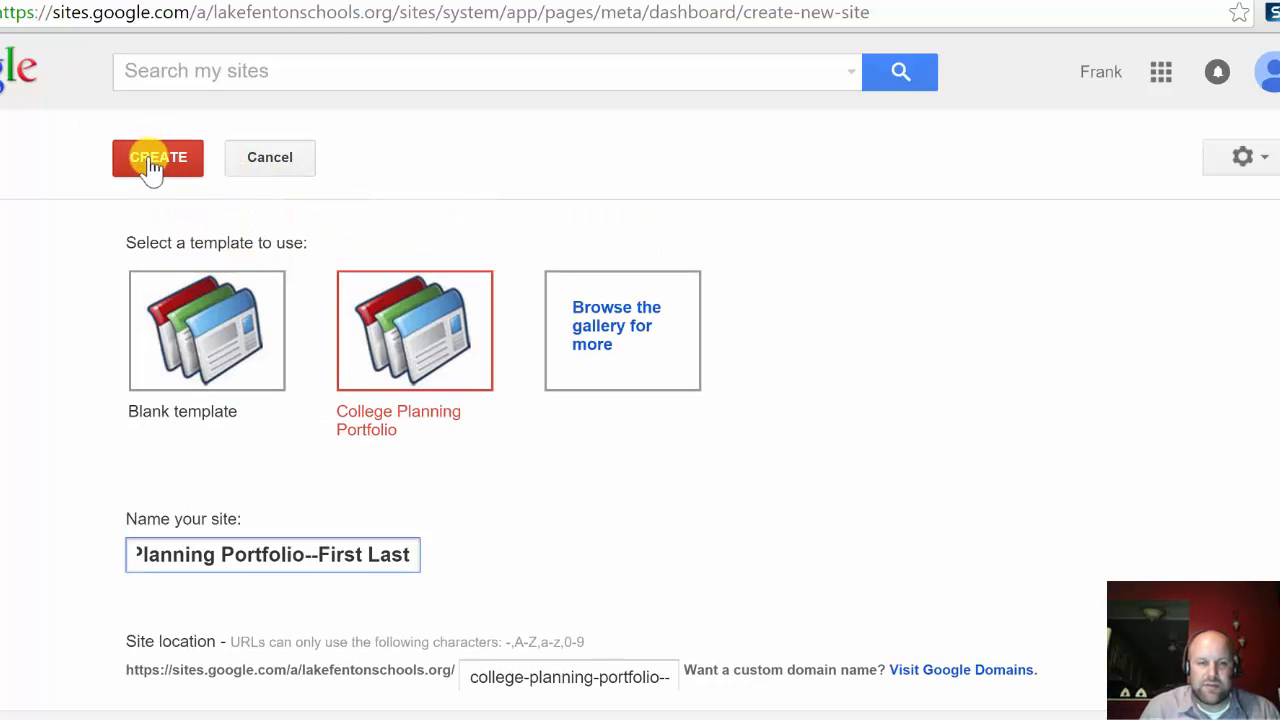
pyautogui.click(296, 162)
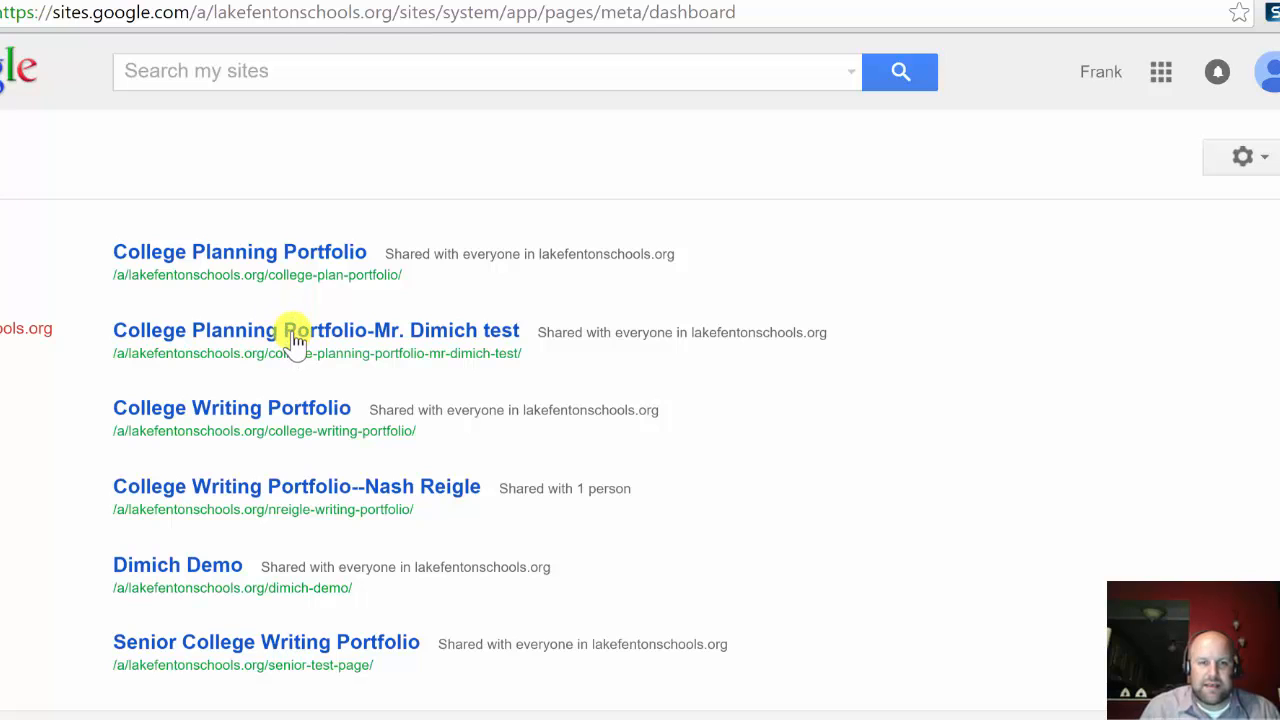
# Open the existing College Planning Portfolio test site, view its Table of Contents page, and go to the Preparing for College page
pyautogui.click(293, 338)
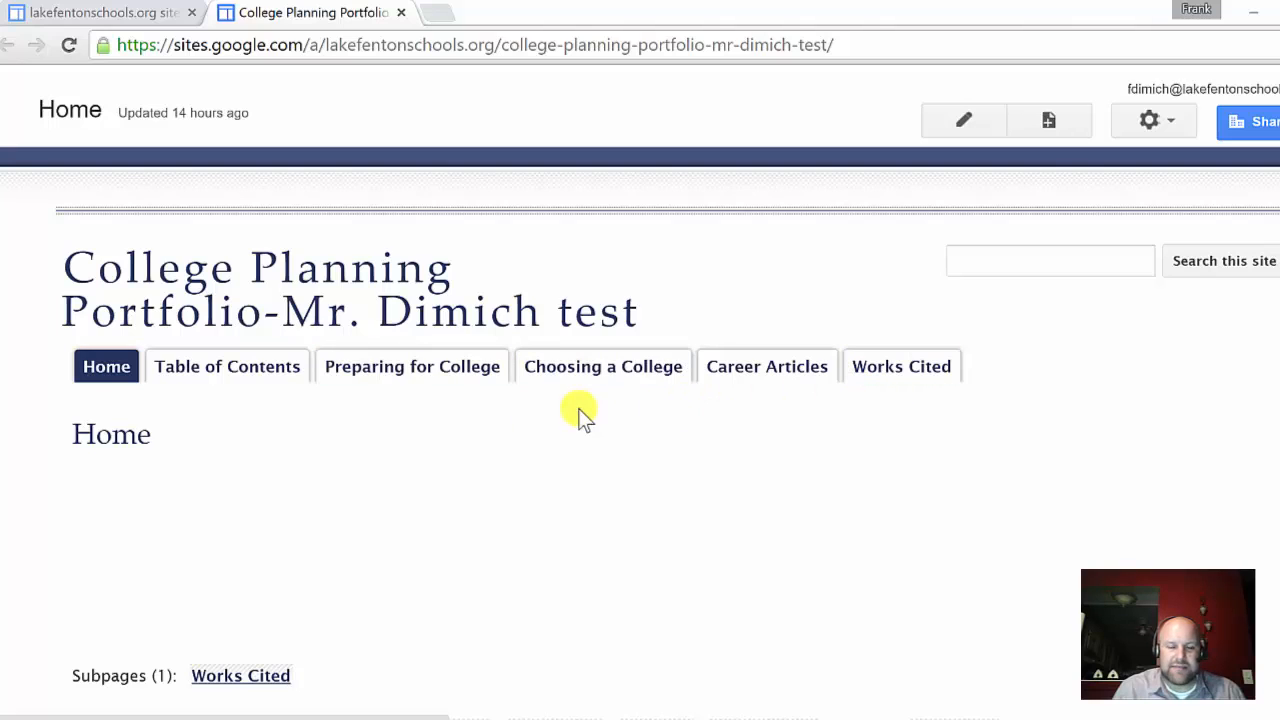
pyautogui.click(258, 370)
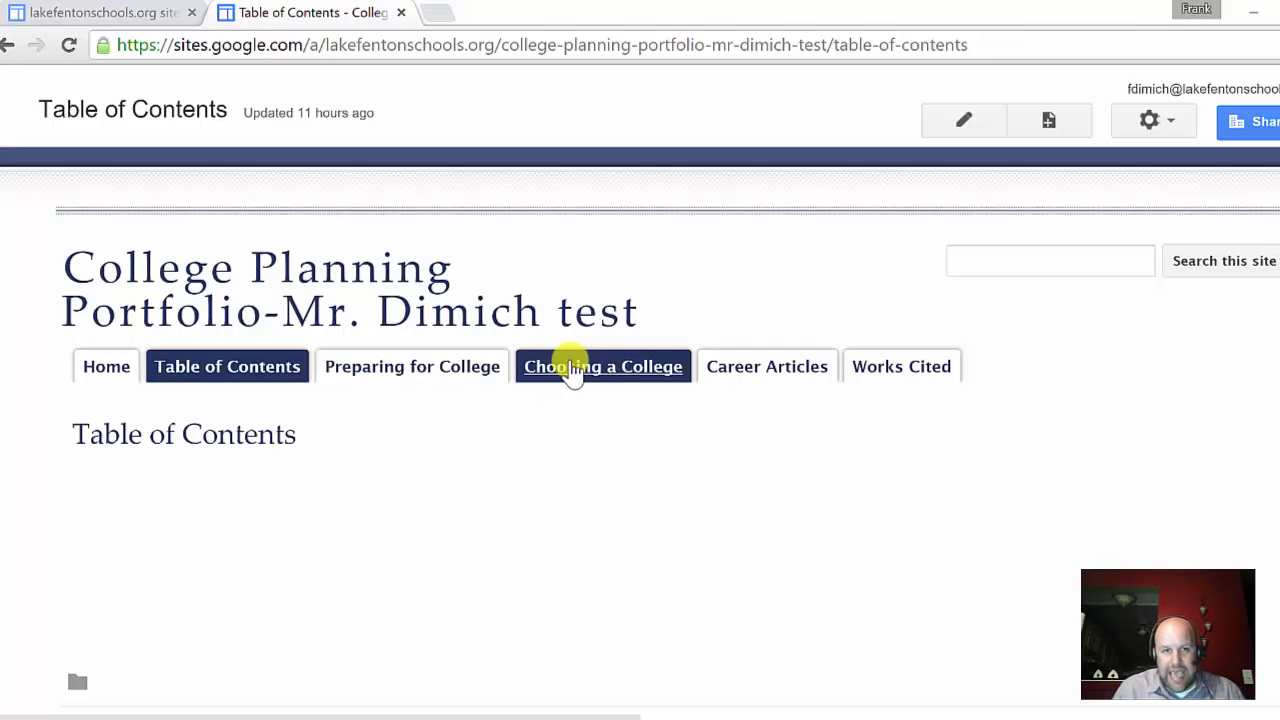
pyautogui.click(396, 380)
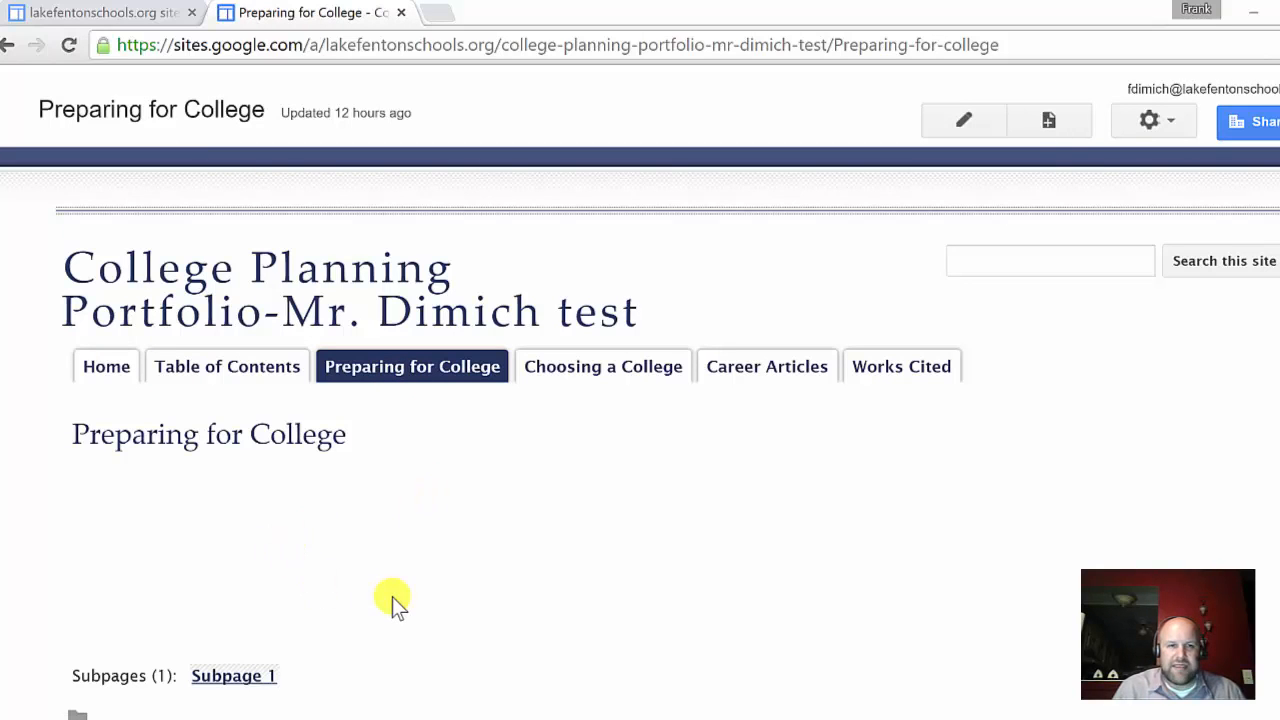
pyautogui.scroll(-2, 392, 597)
pyautogui.scroll(2, 392, 597)
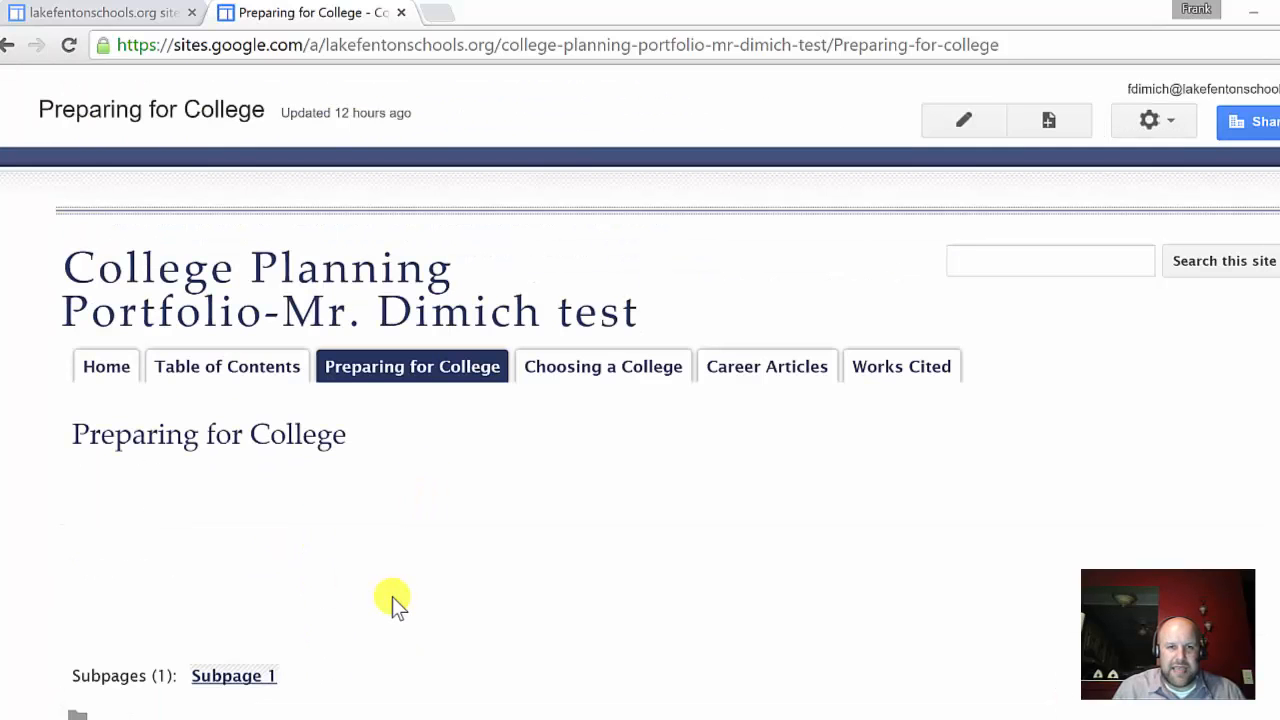
pyautogui.scroll(-1, 371, 580)
pyautogui.scroll(1, 371, 580)
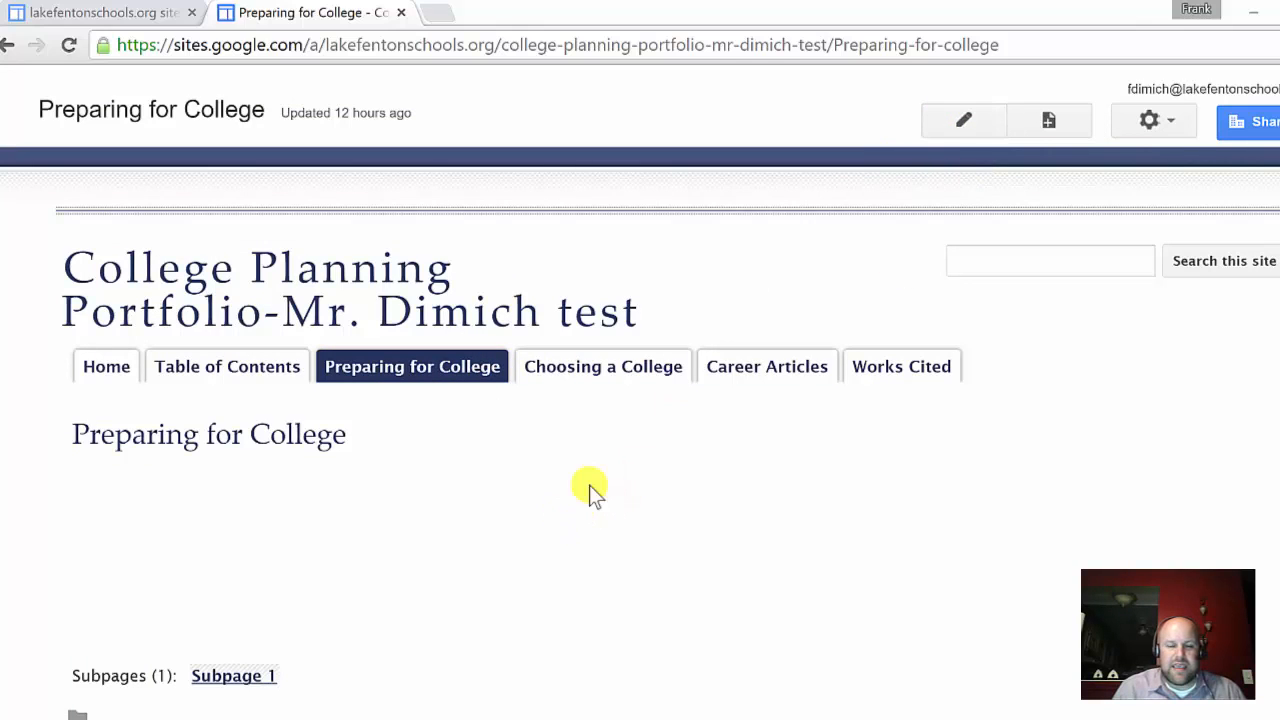
pyautogui.click(964, 120)
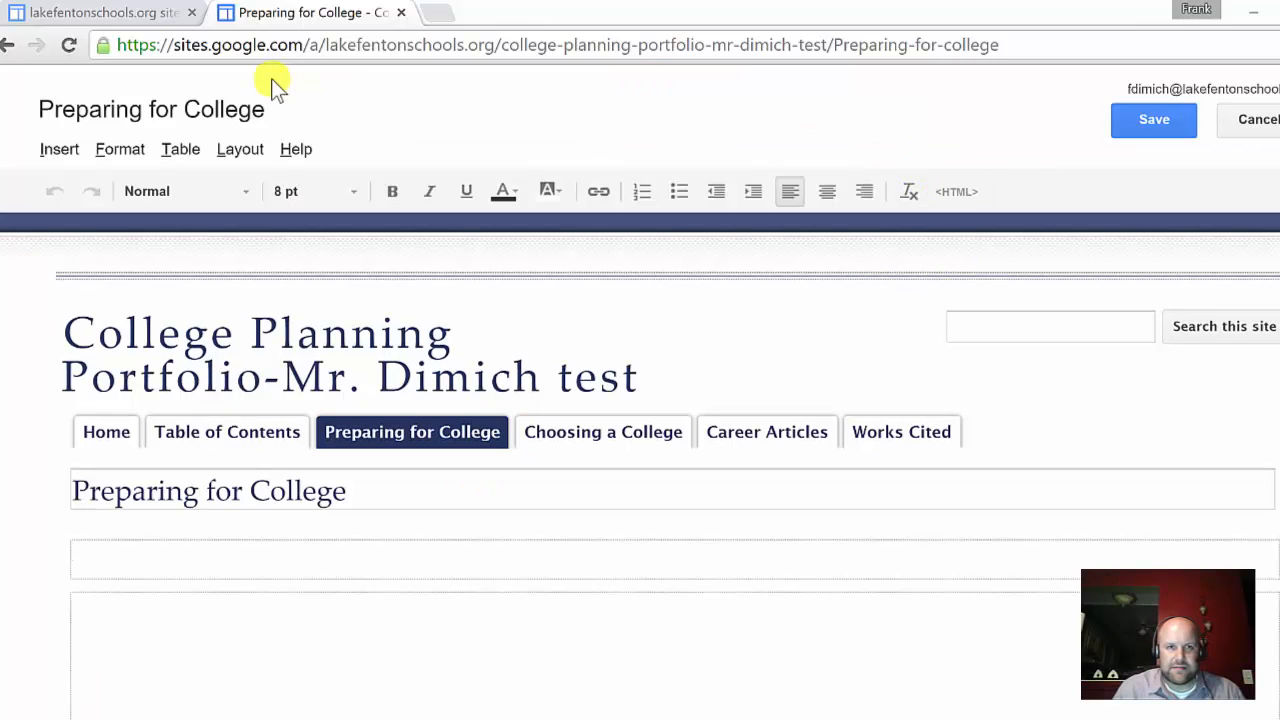
pyautogui.click(8, 44)
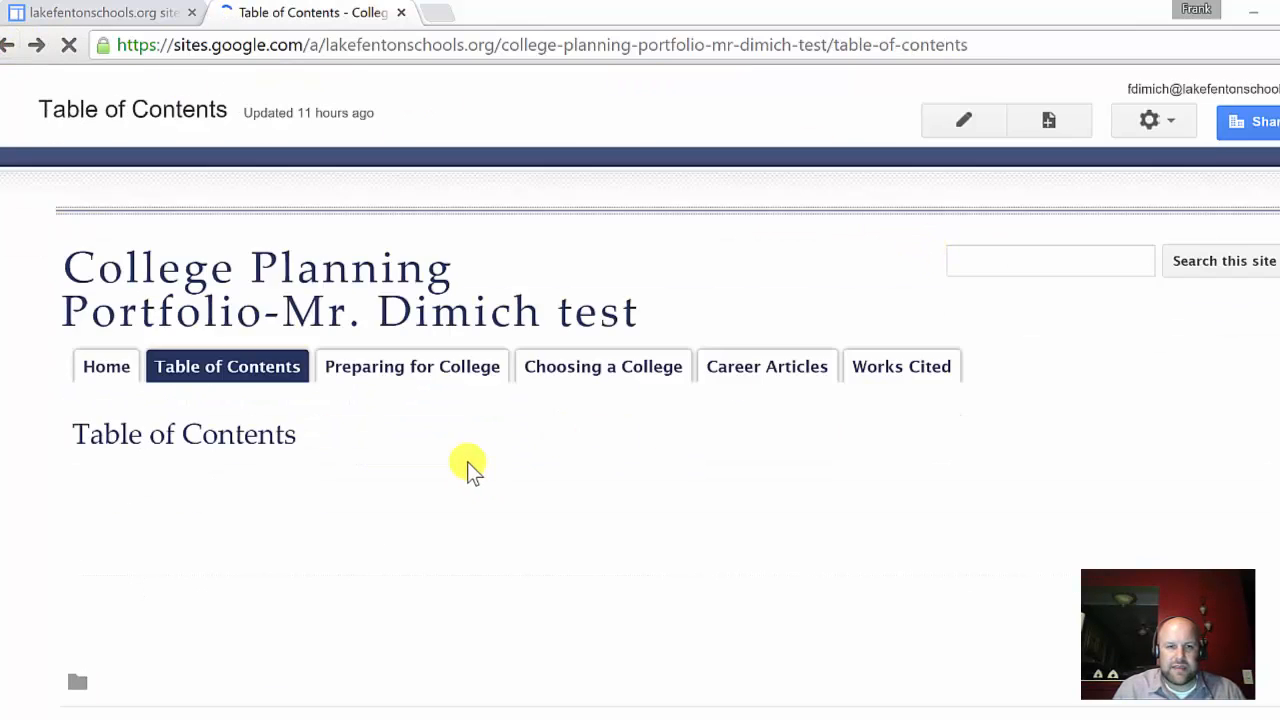
pyautogui.click(457, 368)
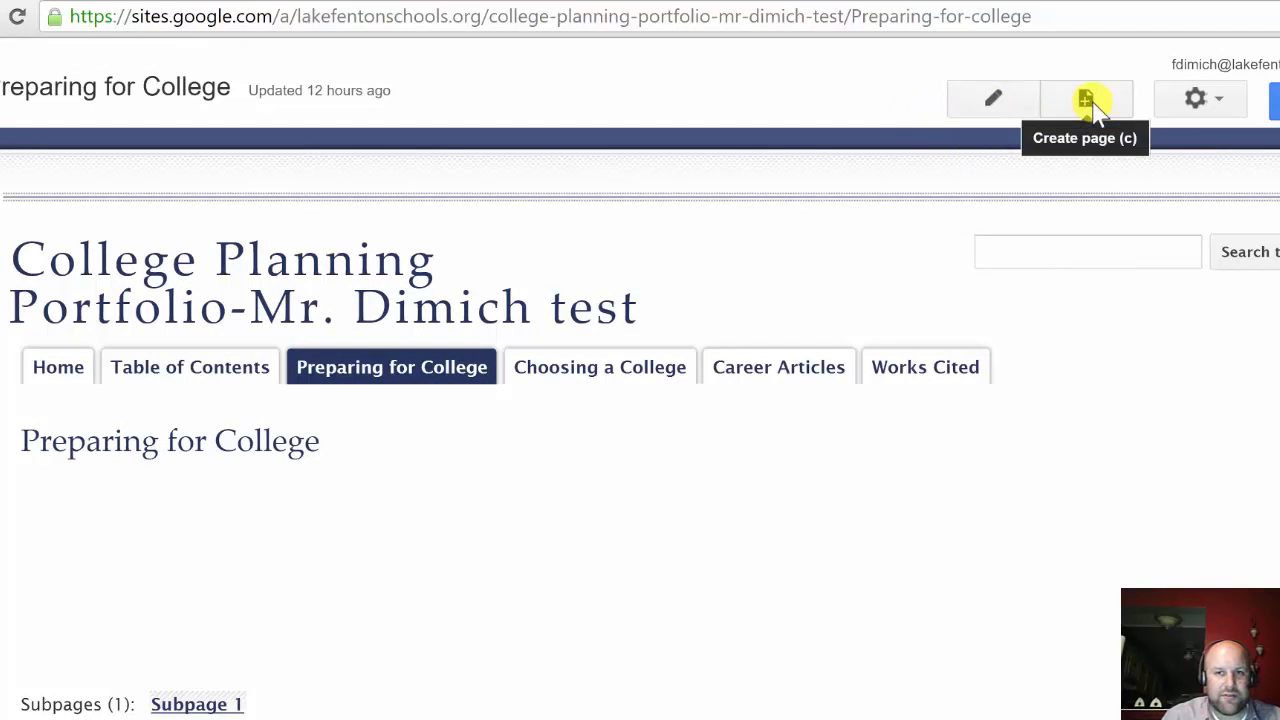
pyautogui.click(1231, 112)
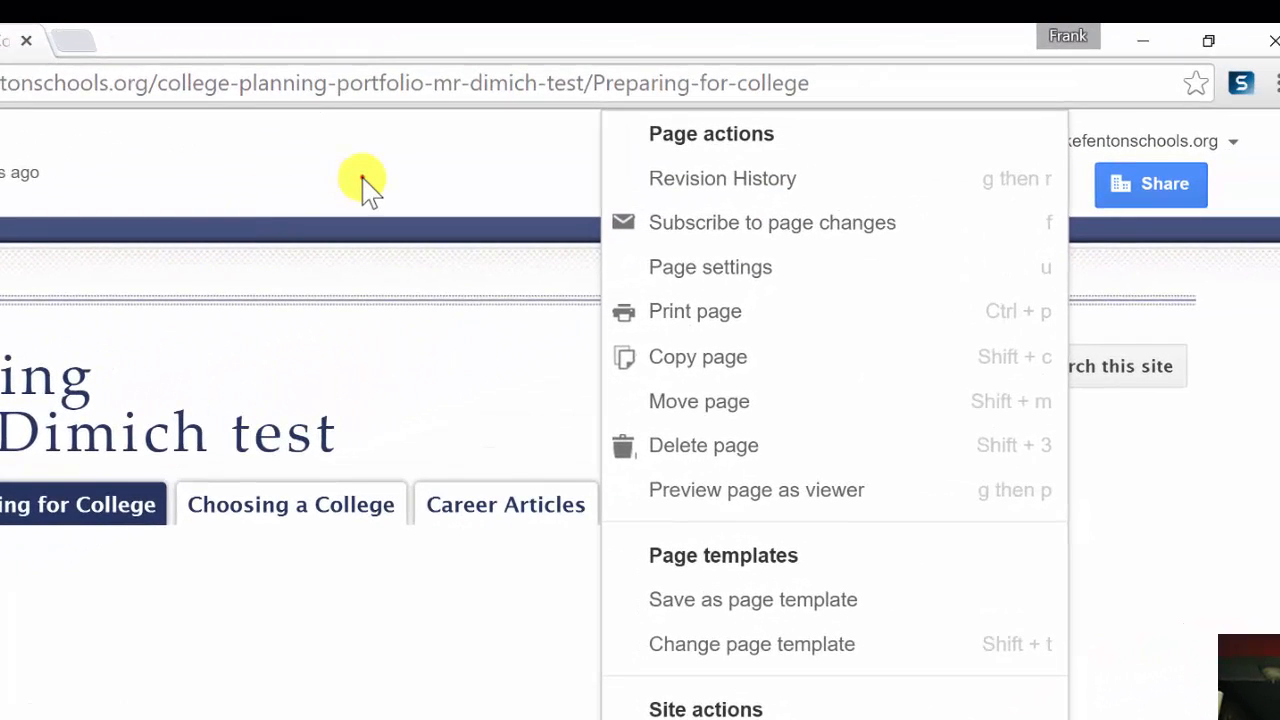
pyautogui.click(363, 180)
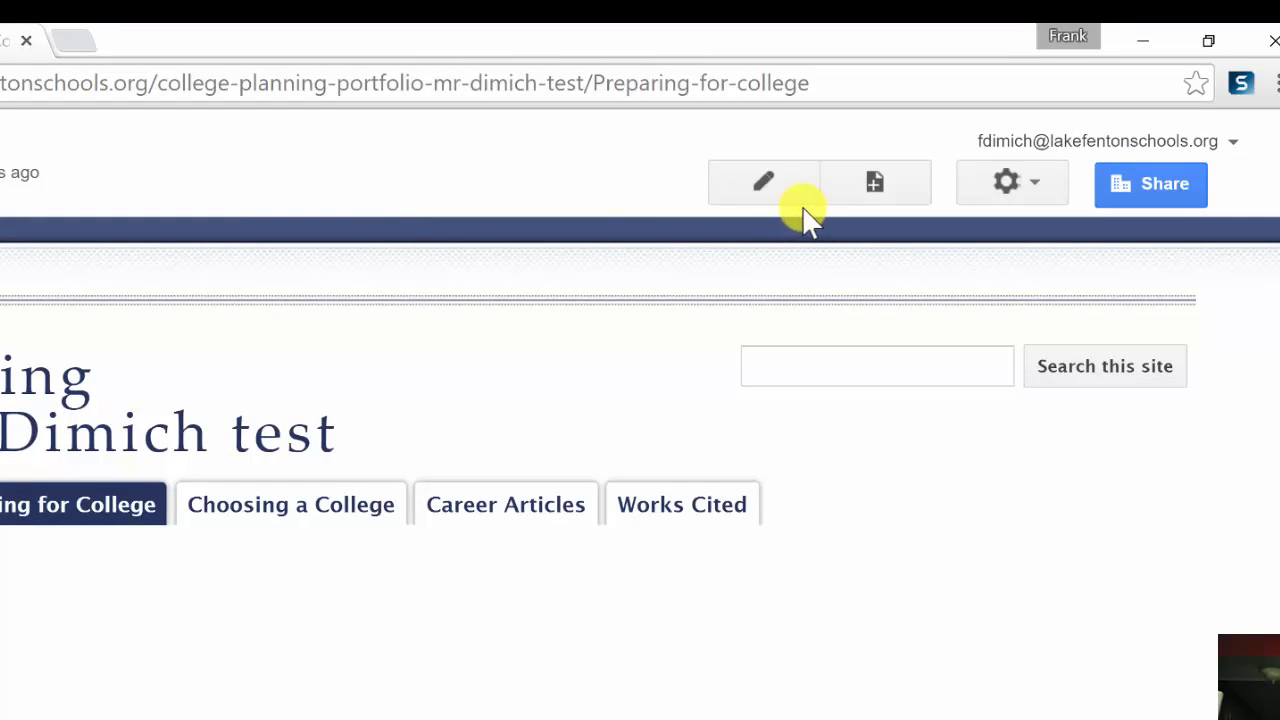
# Open the Preparing for College page for editing and place the cursor in its main content box
pyautogui.click(755, 190)
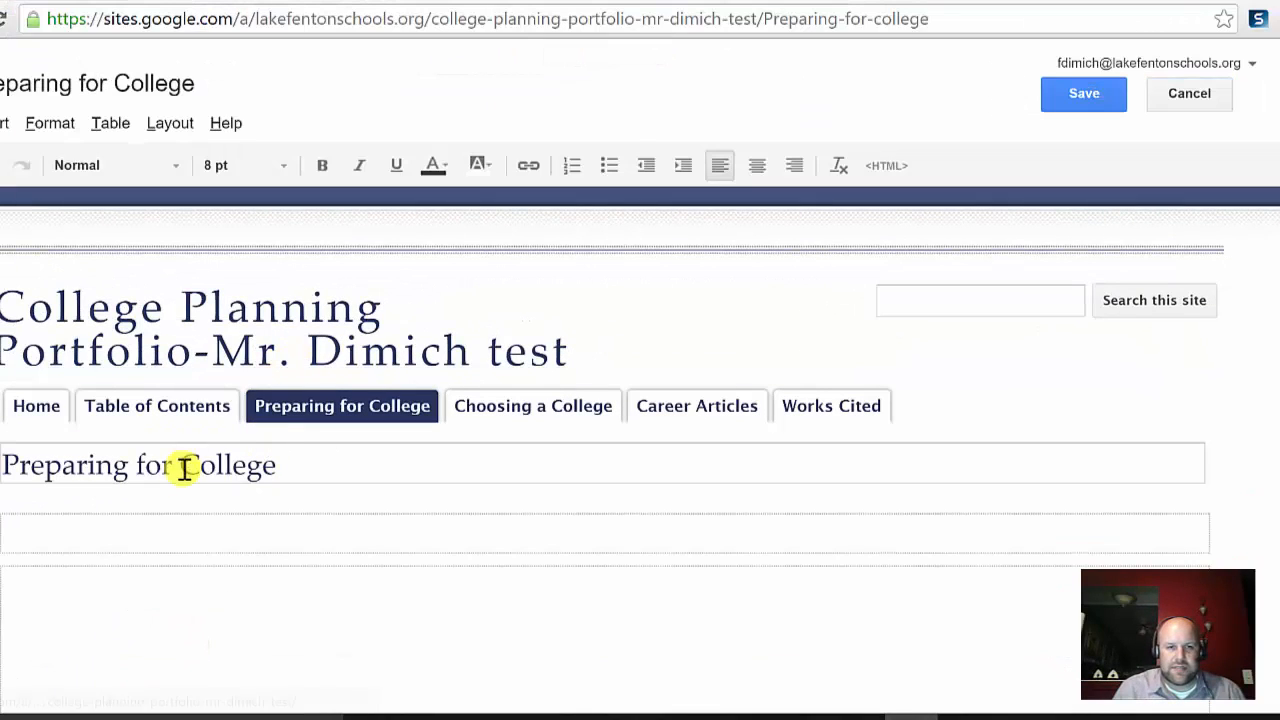
pyautogui.click(76, 594)
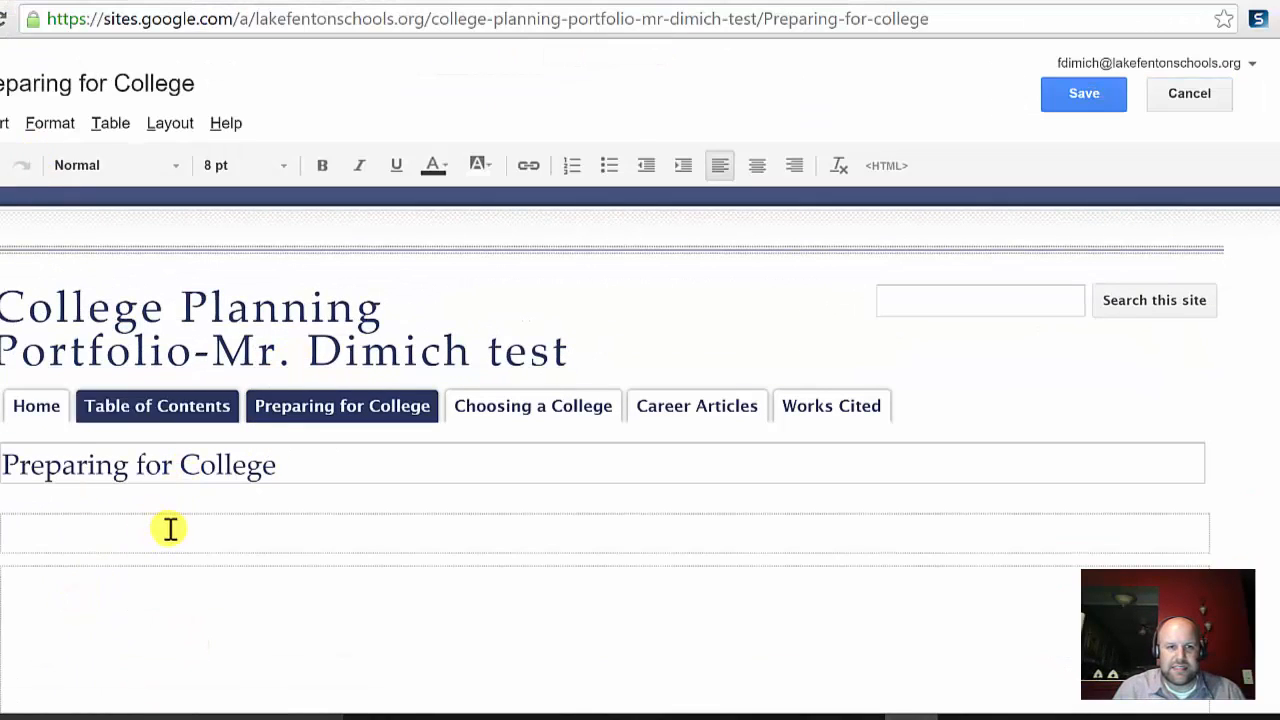
pyautogui.scroll(-1, 180, 525)
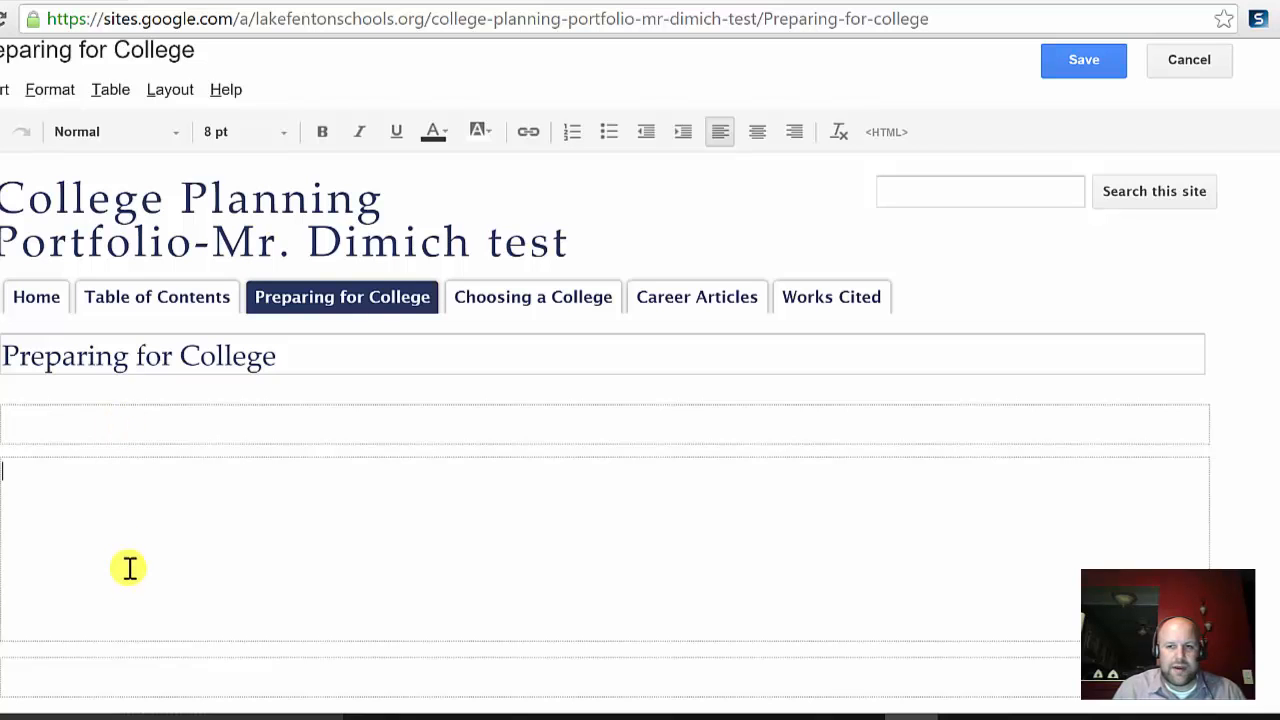
pyautogui.click(88, 414)
pyautogui.click(90, 517)
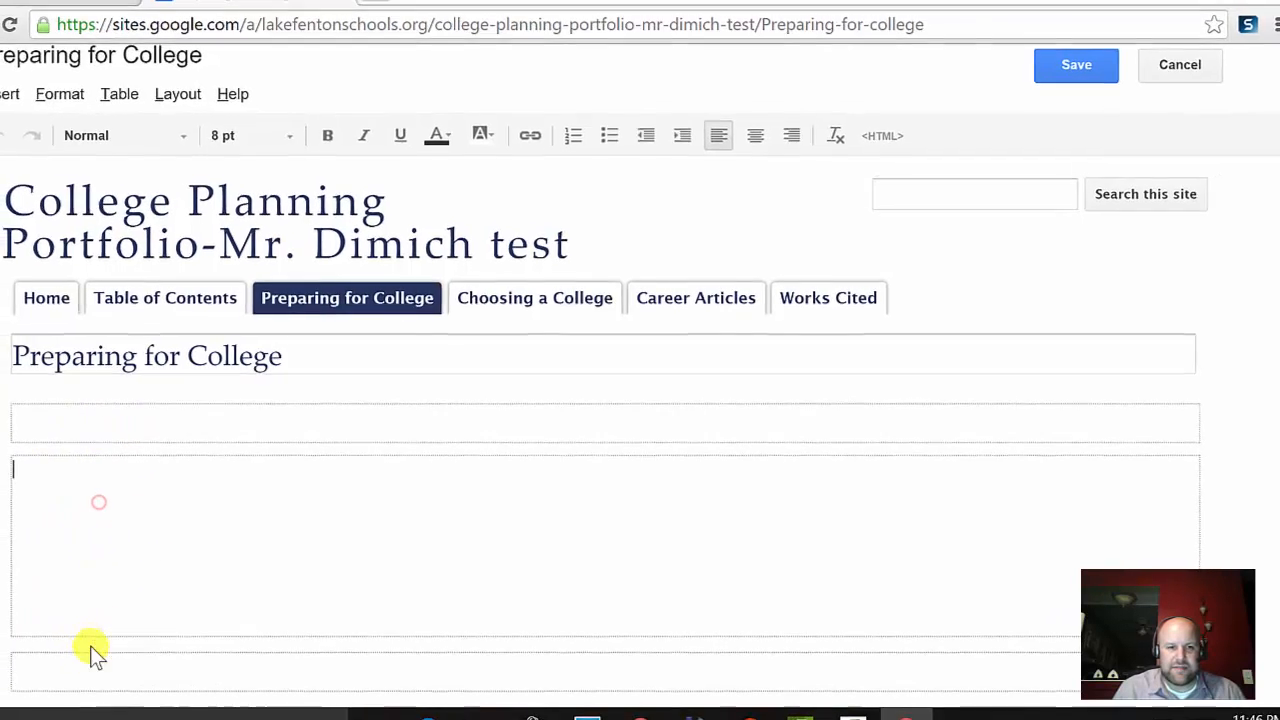
pyautogui.click(76, 676)
pyautogui.click(61, 498)
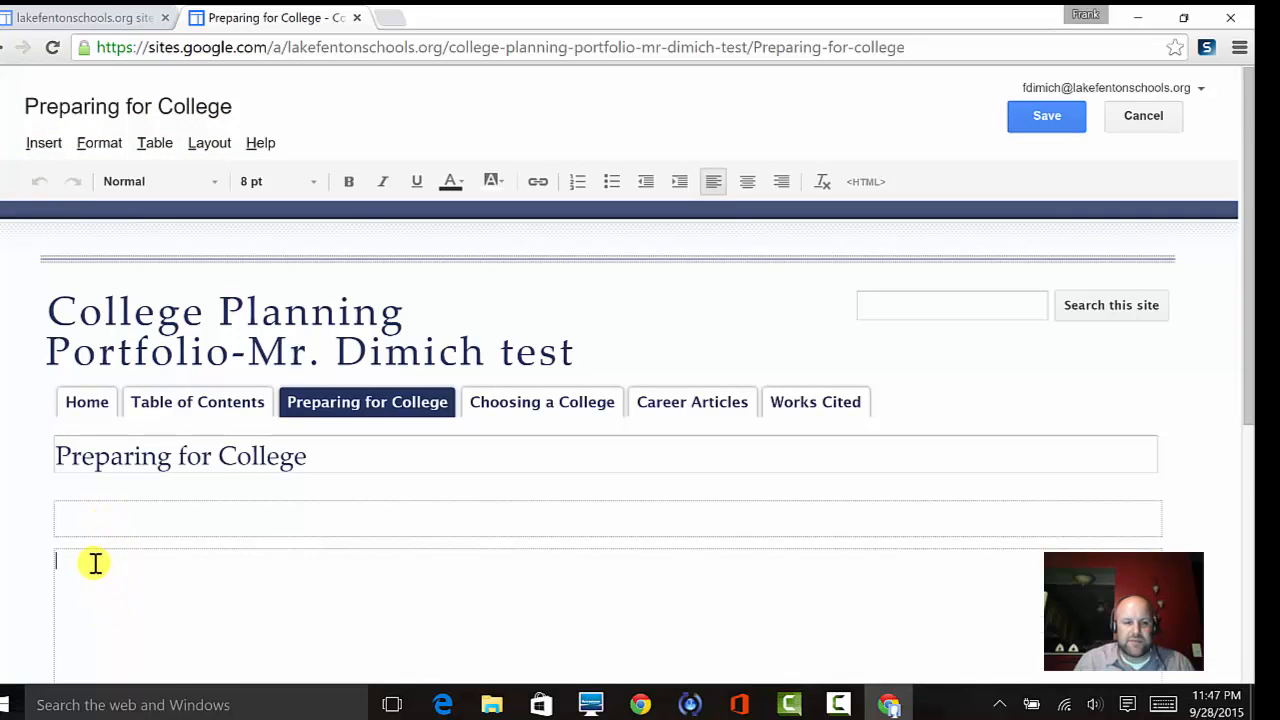
pyautogui.scroll(-1, 95, 563)
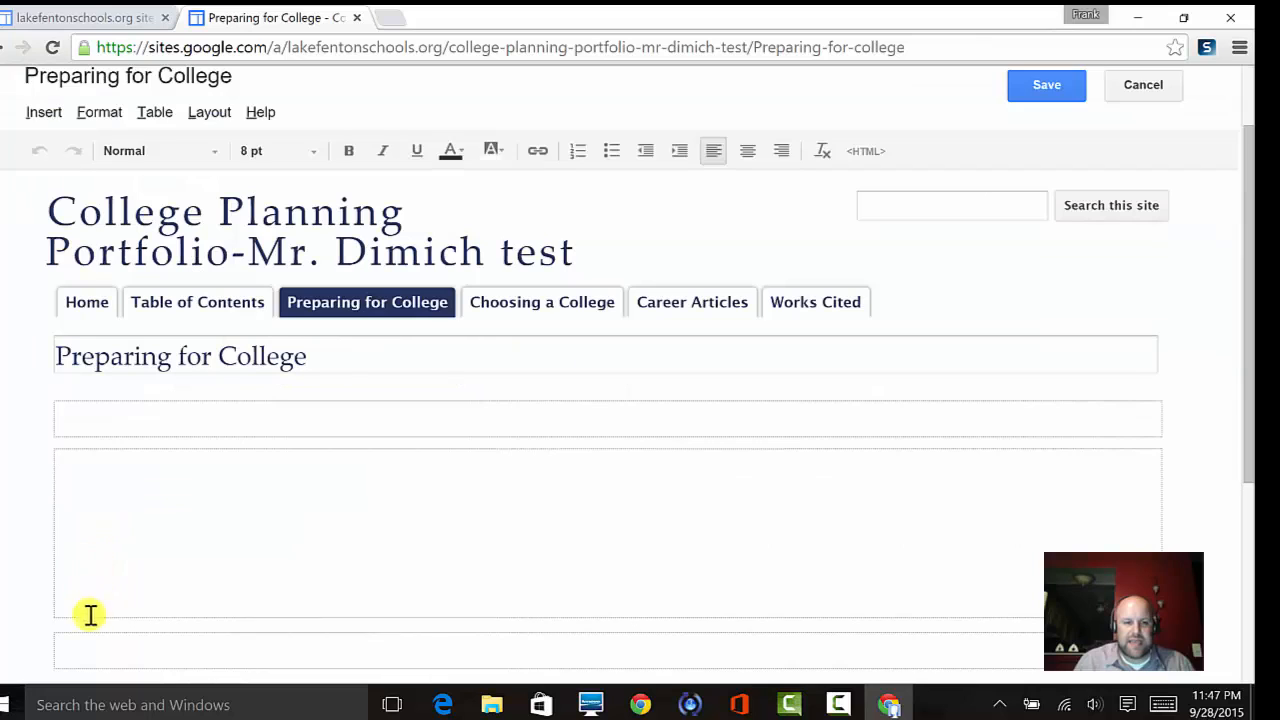
pyautogui.click(117, 122)
pyautogui.click(160, 114)
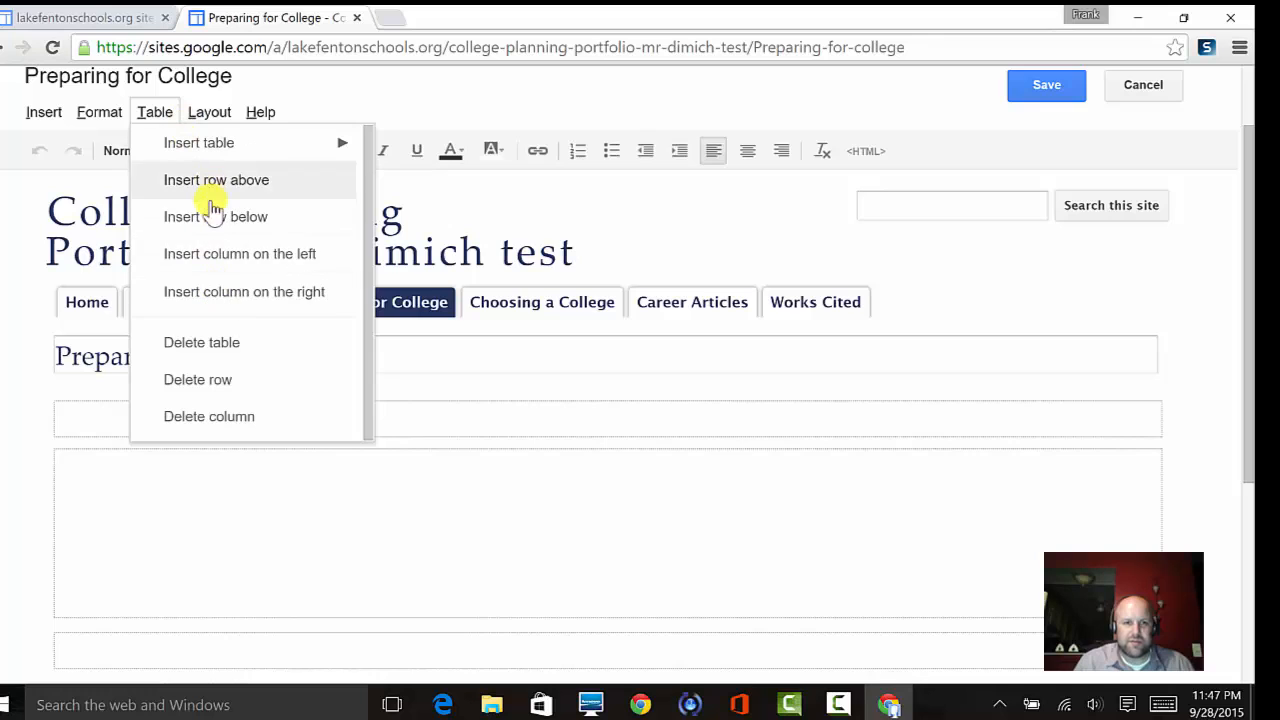
pyautogui.click(340, 581)
pyautogui.scroll(-1, 220, 595)
pyautogui.click(151, 555)
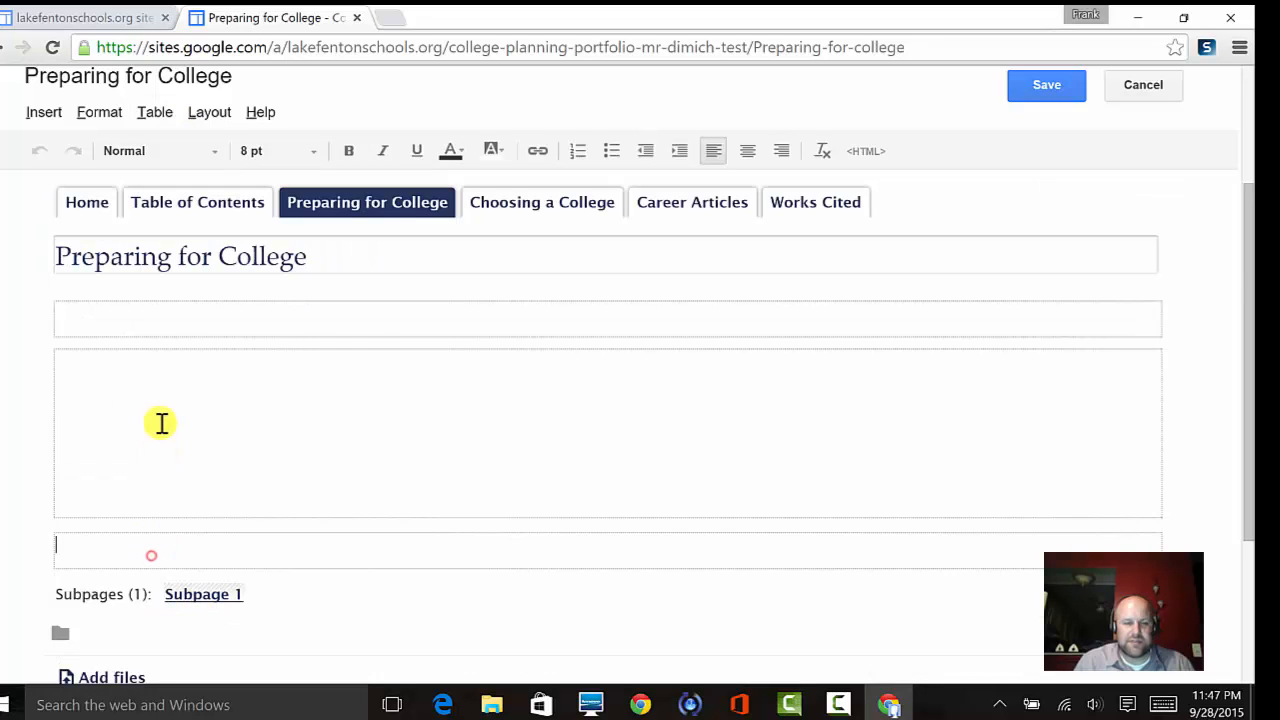
# Try the Two column layout on the Preparing for College page, and switch back to the One column layout
pyautogui.scroll(2, 161, 423)
pyautogui.click(212, 143)
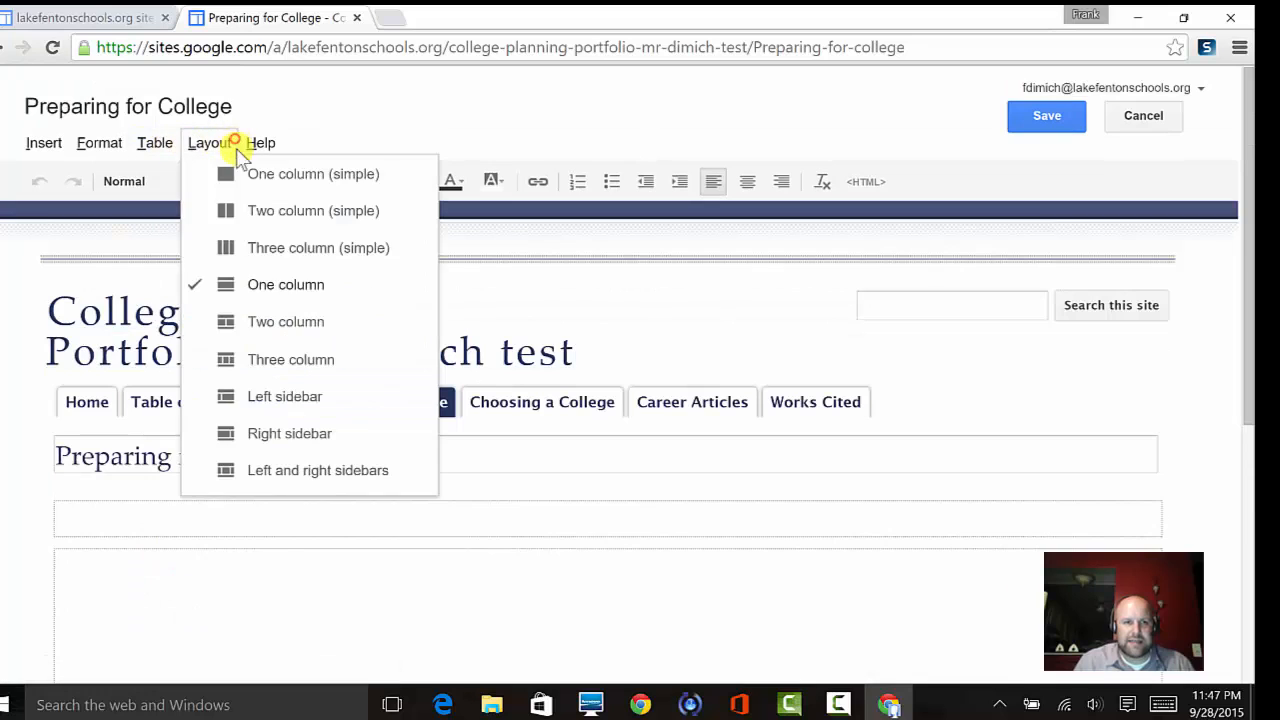
pyautogui.click(284, 326)
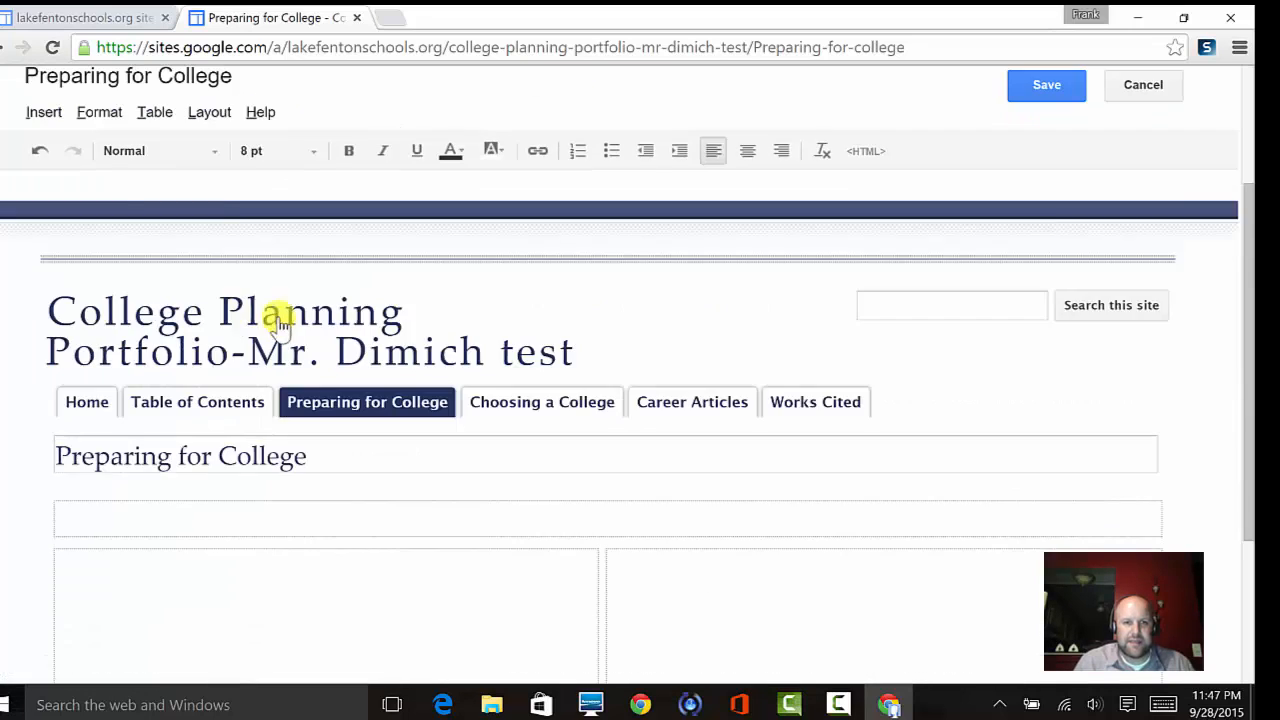
pyautogui.click(203, 146)
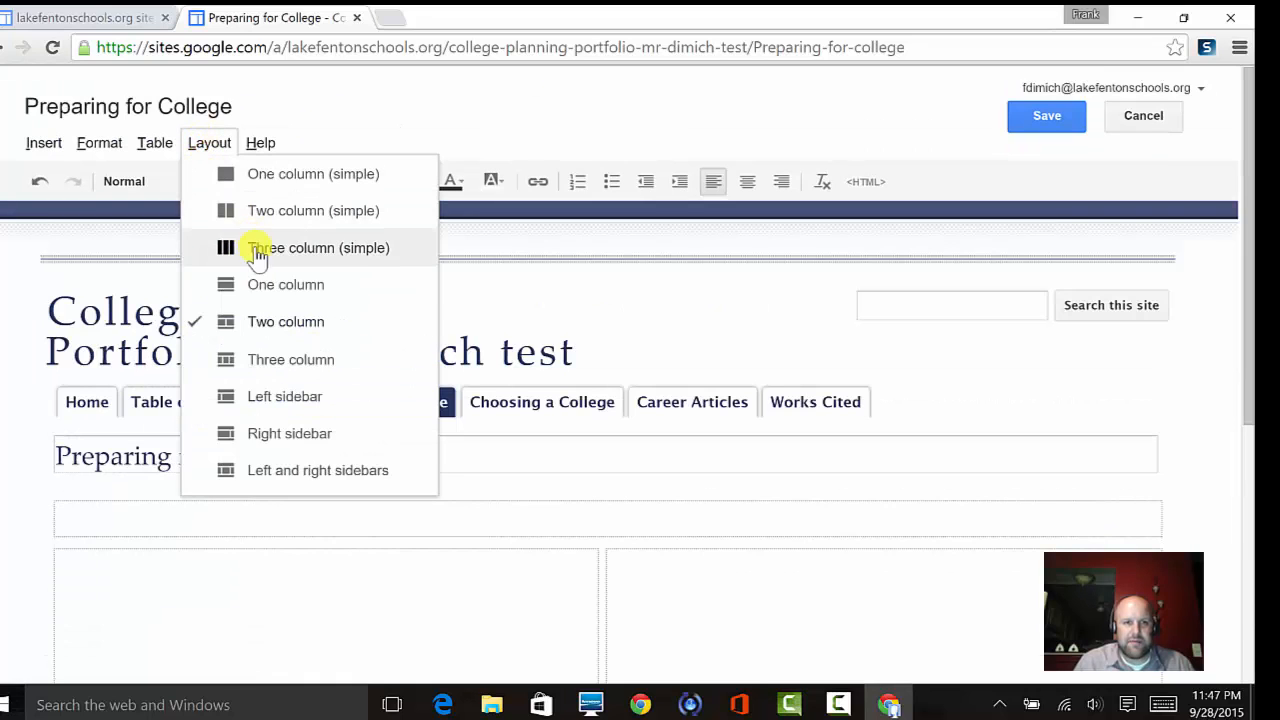
pyautogui.click(264, 285)
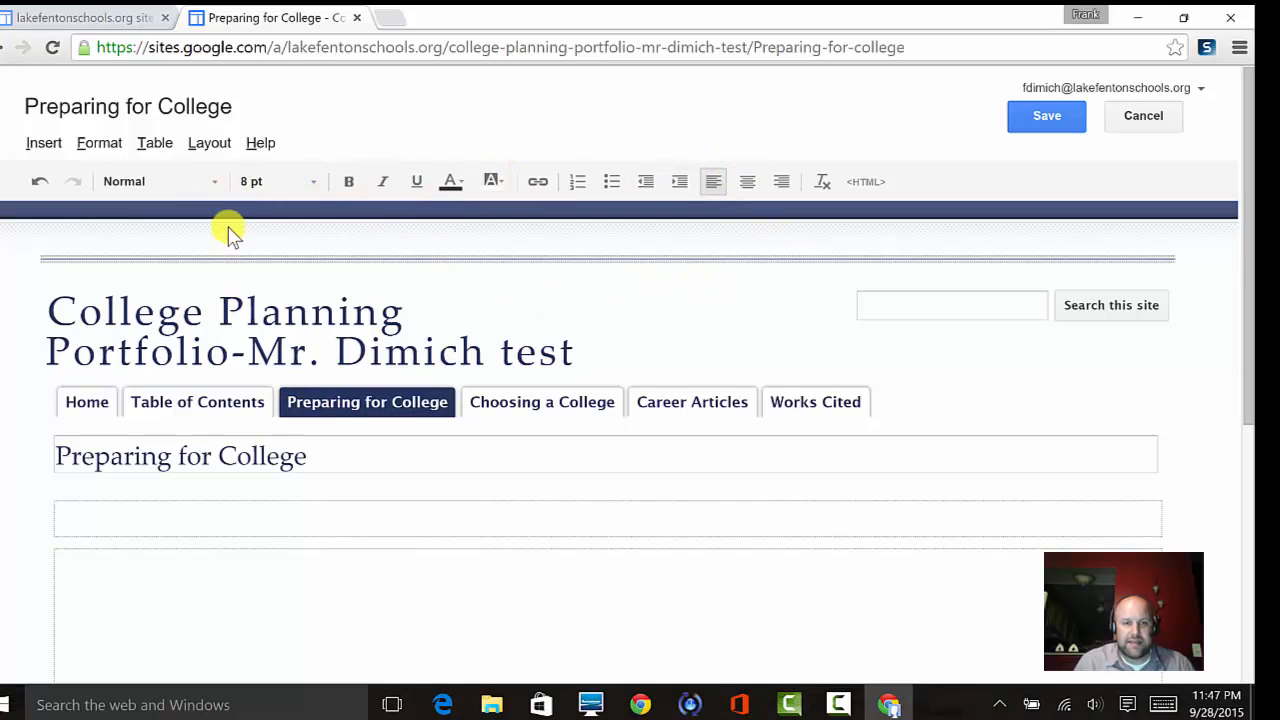
# Examine the content boxes of the Preparing for College page and the available insert options, leaving the cursor in the main box
pyautogui.click(124, 568)
pyautogui.click(119, 563)
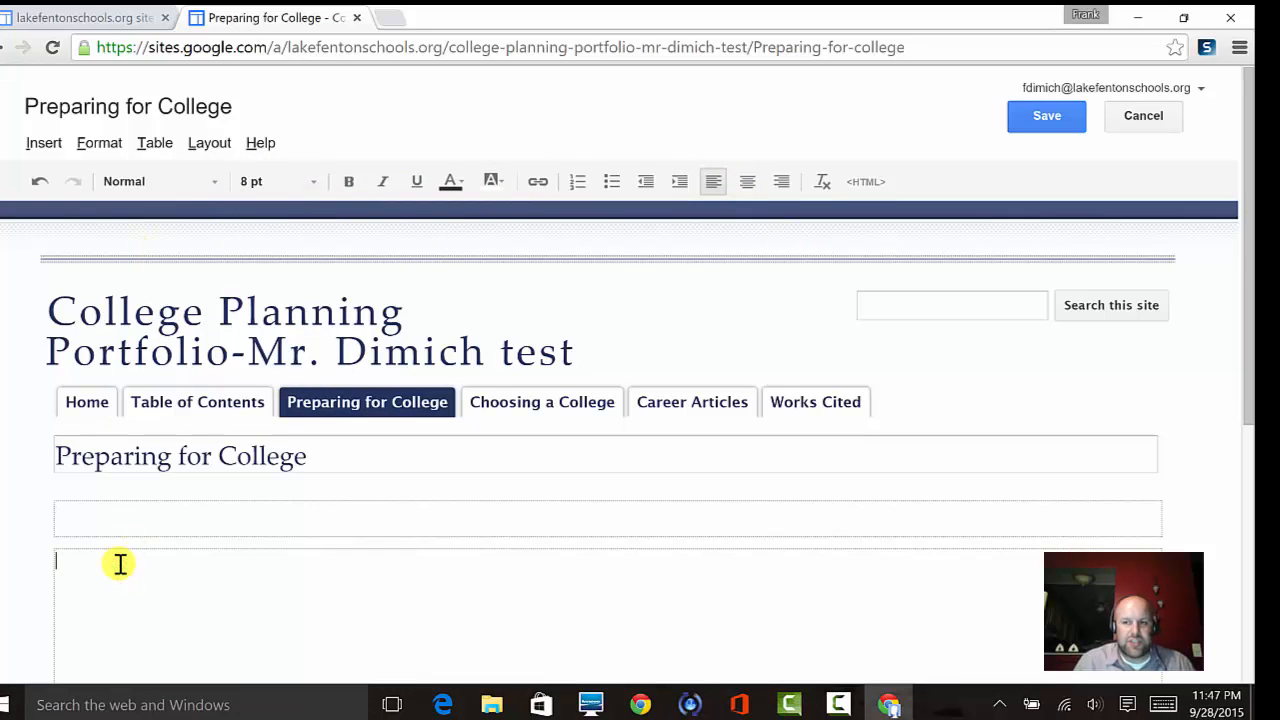
pyautogui.scroll(-2, 118, 564)
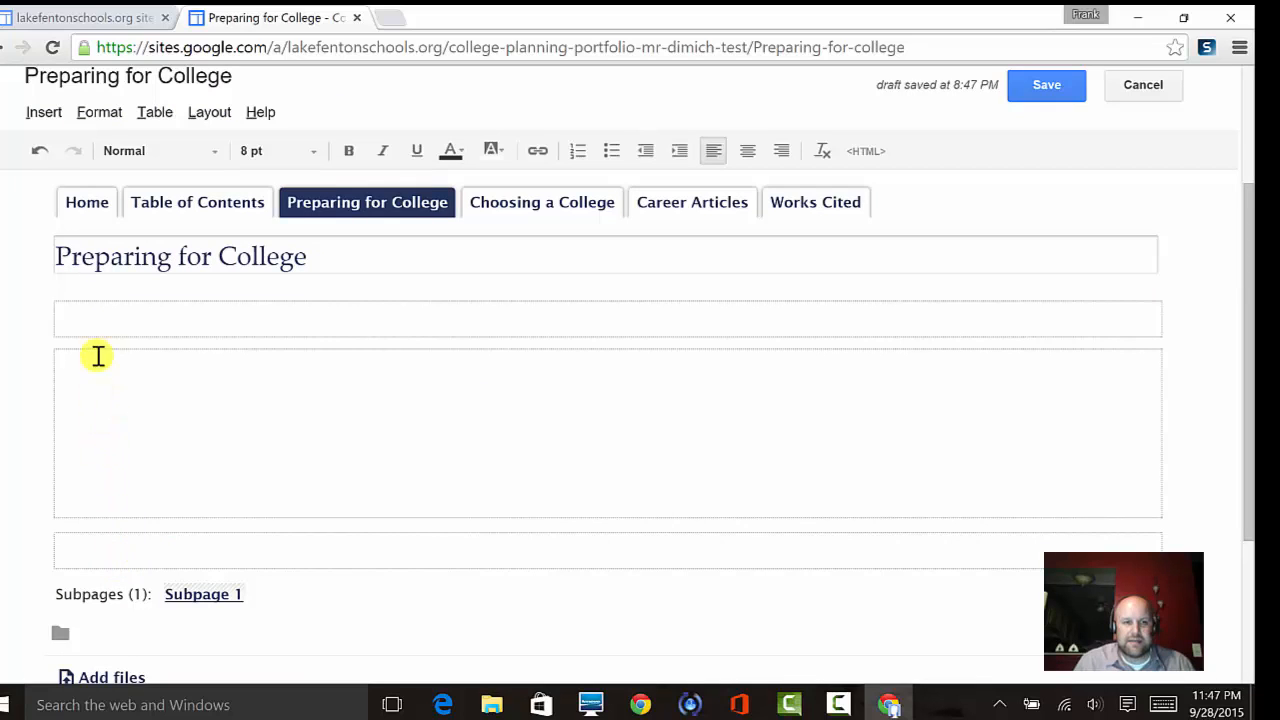
pyautogui.click(101, 313)
pyautogui.click(104, 389)
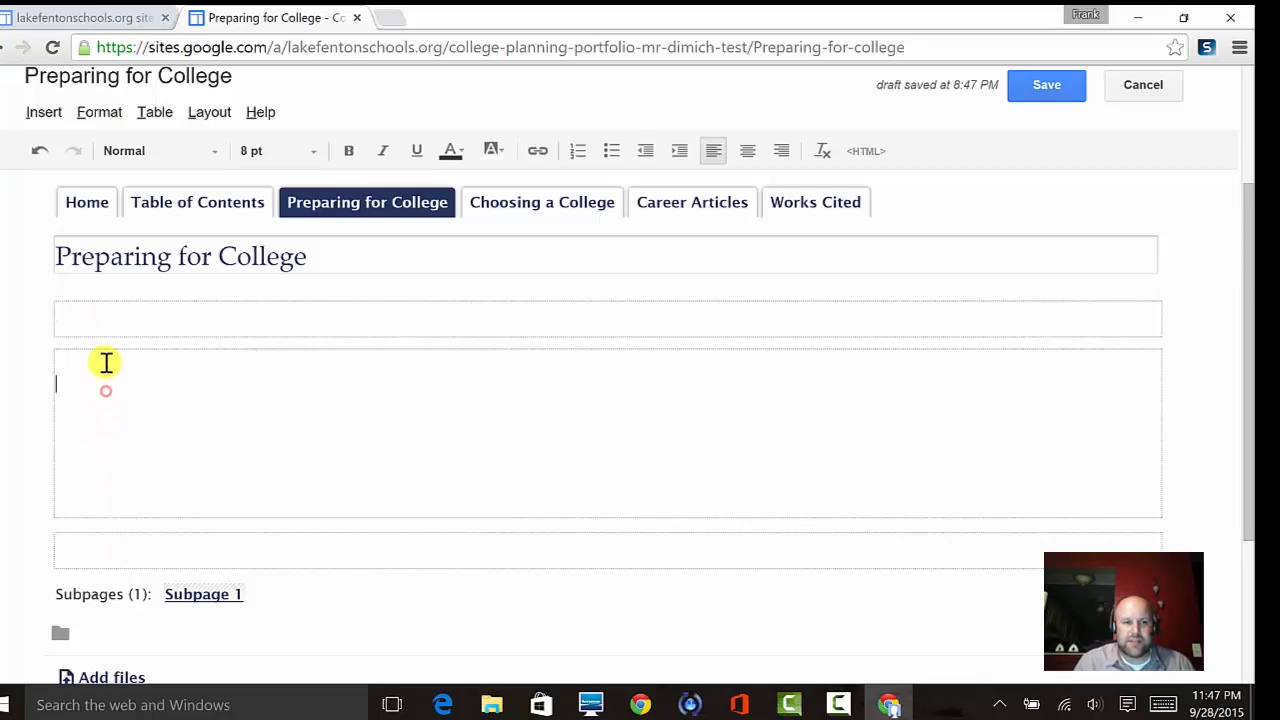
pyautogui.click(100, 357)
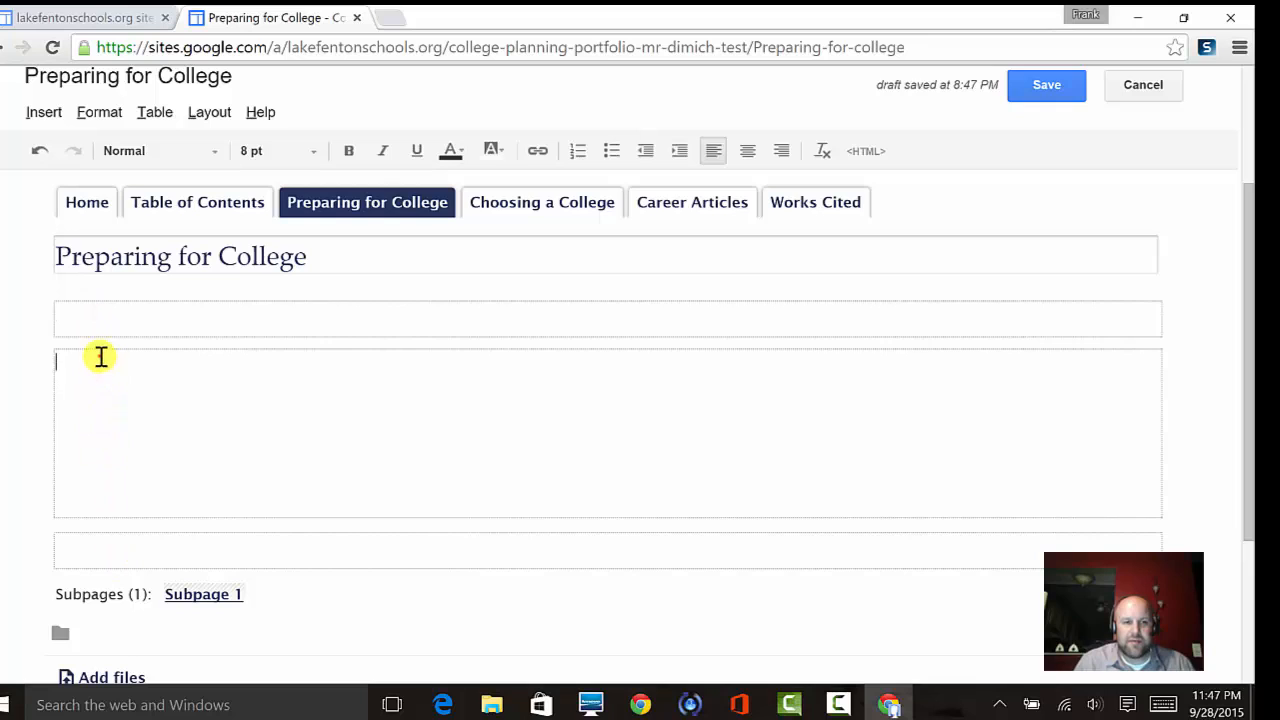
pyautogui.click(46, 116)
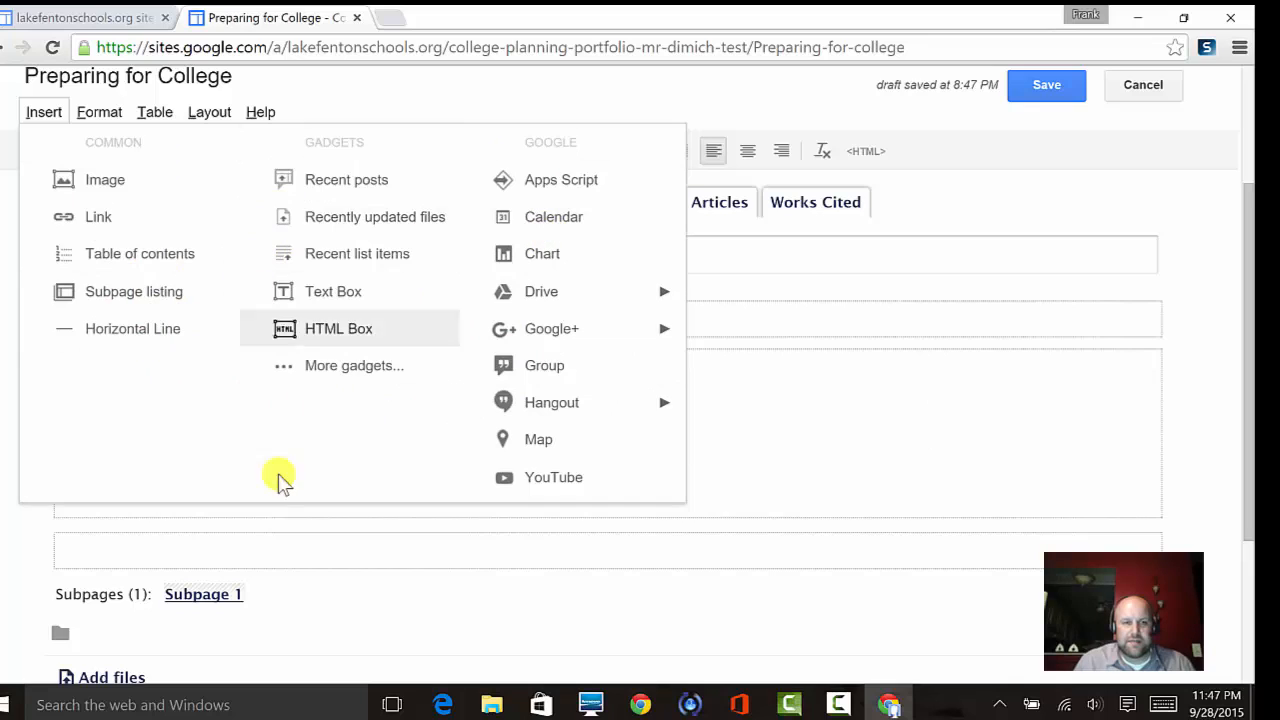
pyautogui.click(201, 549)
pyautogui.click(108, 337)
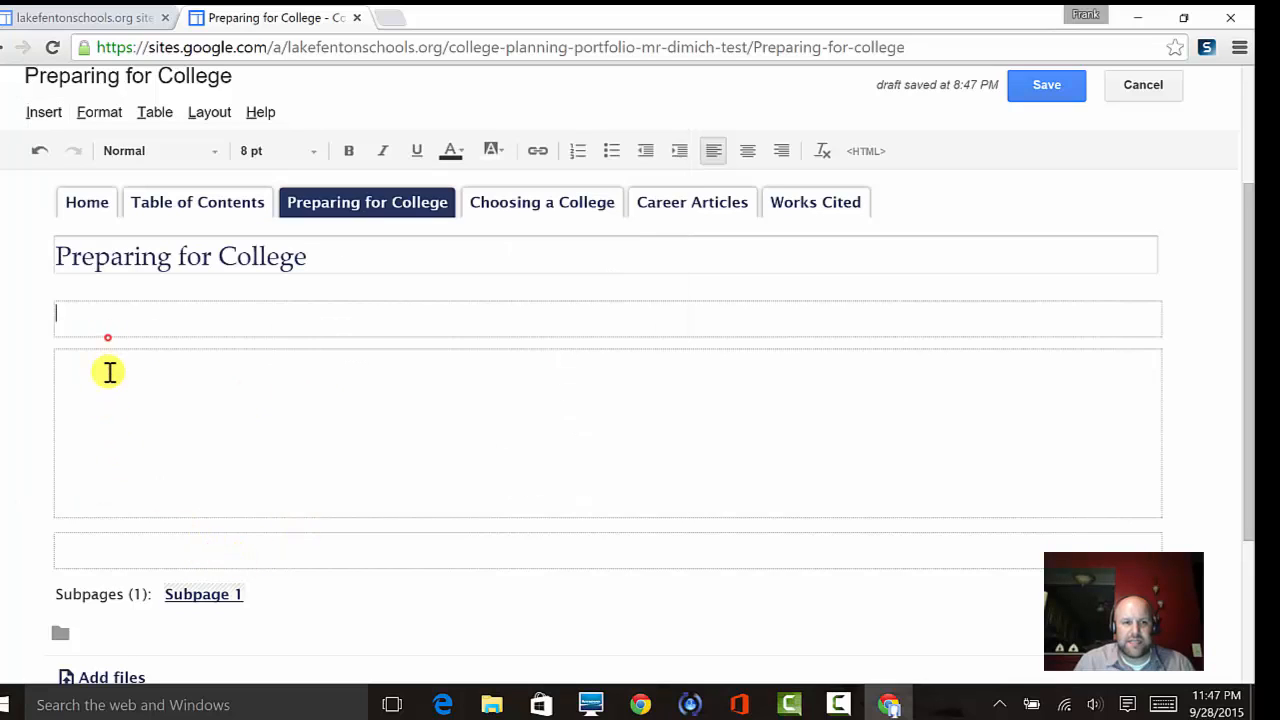
pyautogui.click(108, 372)
pyautogui.click(99, 360)
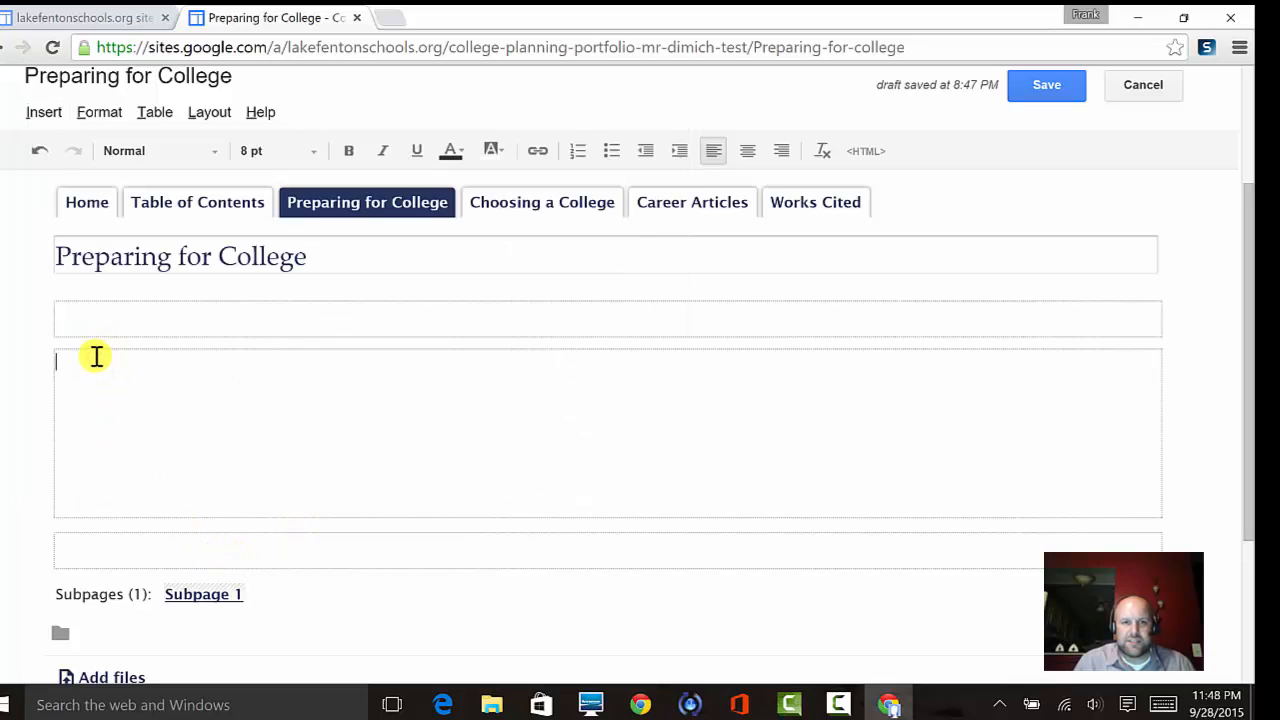
# Save the Preparing for College page and clear the text selection
pyautogui.scroll(1, 347, 501)
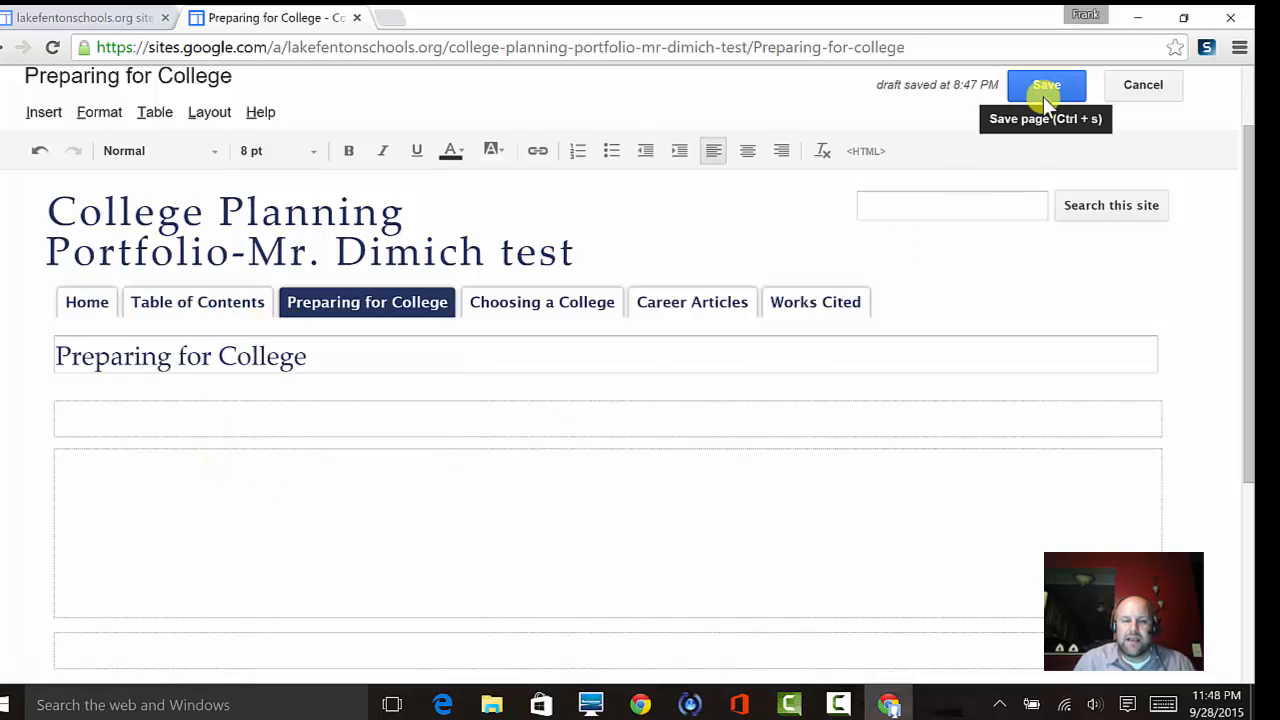
pyautogui.scroll(1, 433, 296)
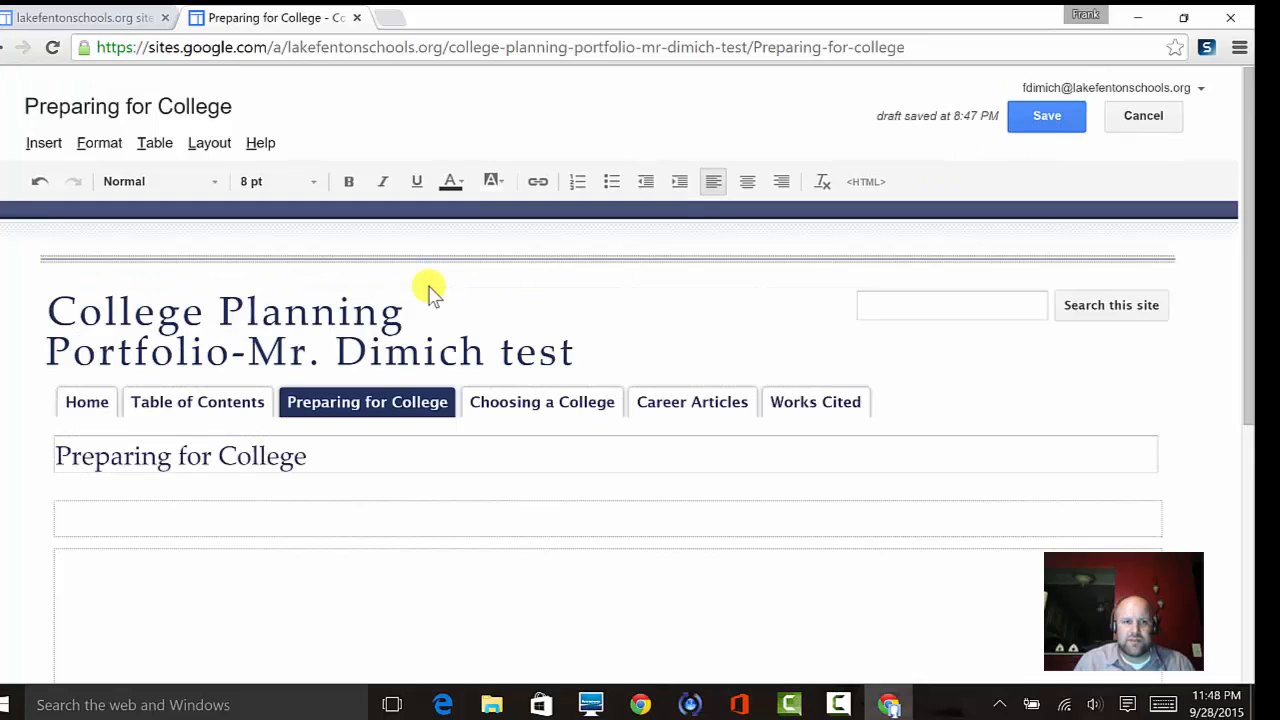
pyautogui.tripleClick(222, 106)
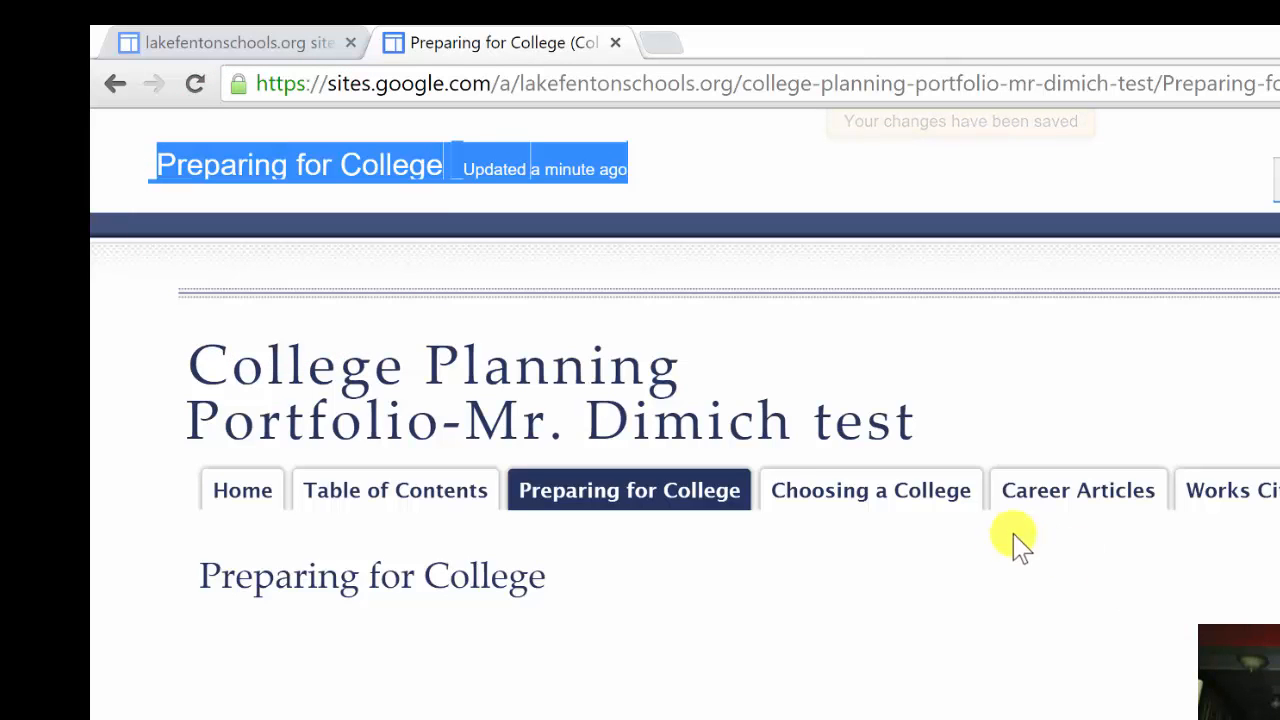
pyautogui.click(818, 681)
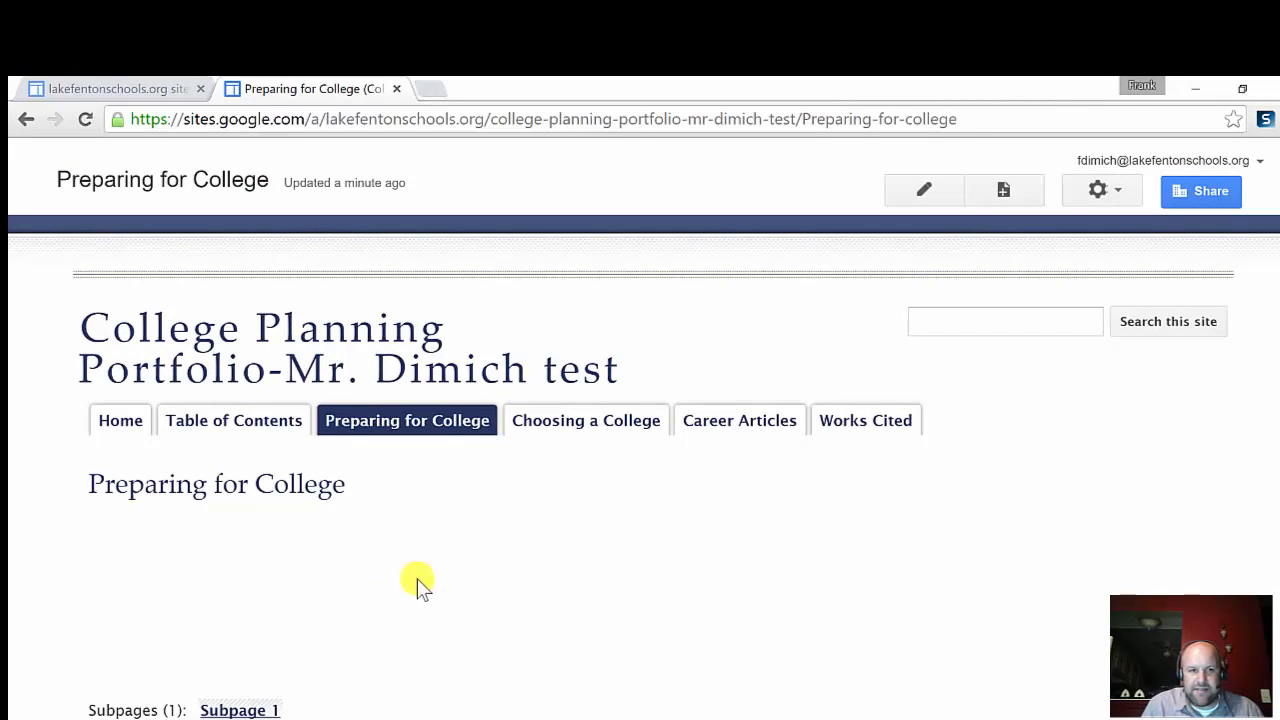
# Create a new page named "Financial Aid Information" at the top level with the Web Page template
pyautogui.click(1006, 189)
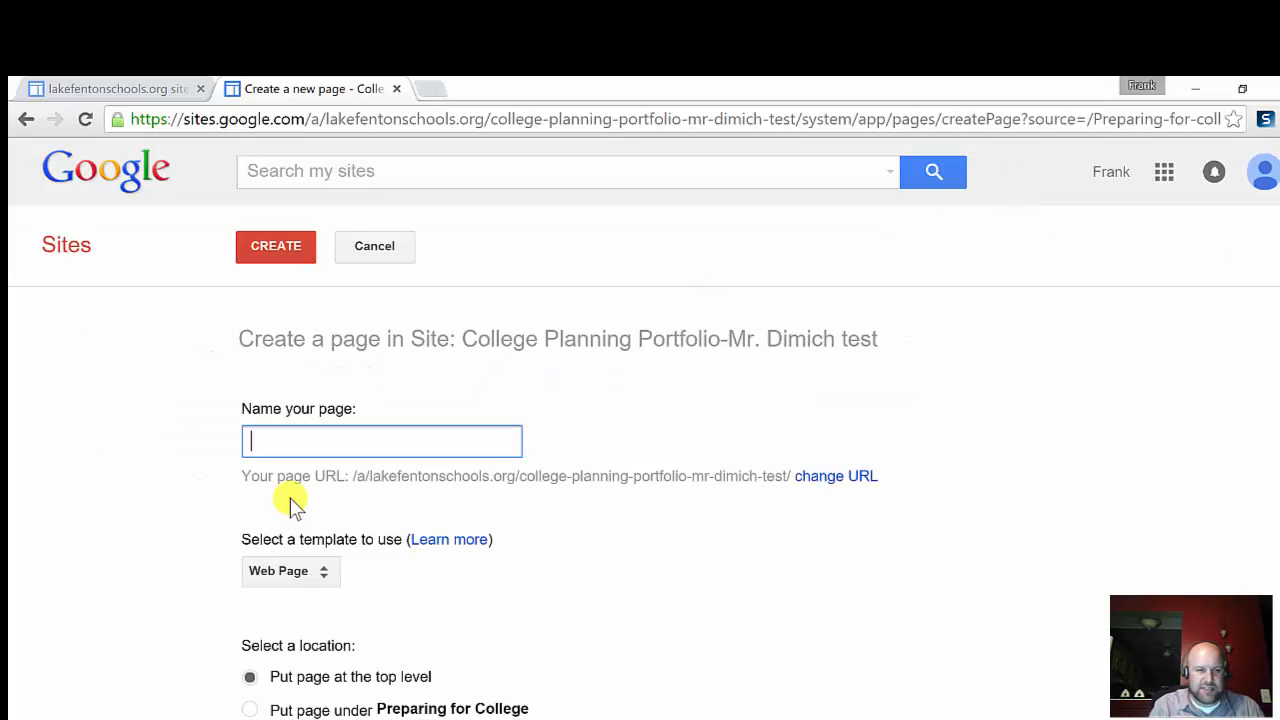
pyautogui.write('Fina')
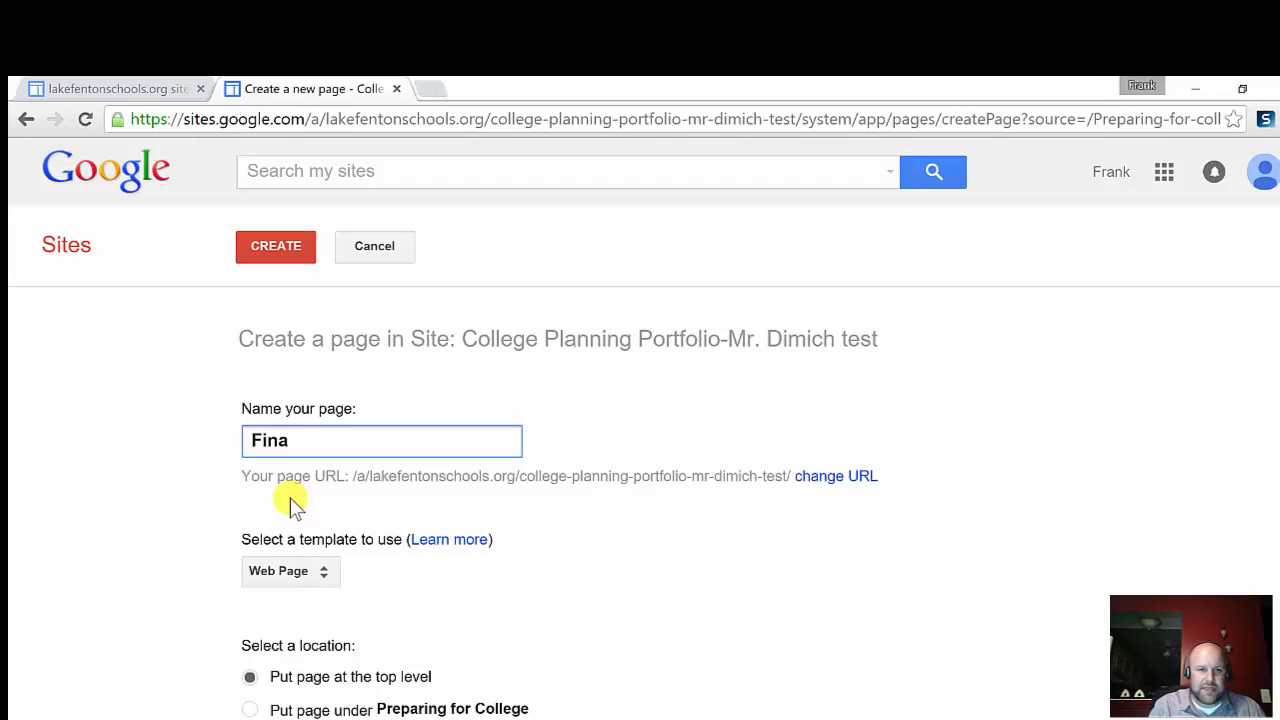
pyautogui.write('ncial Aid Information')
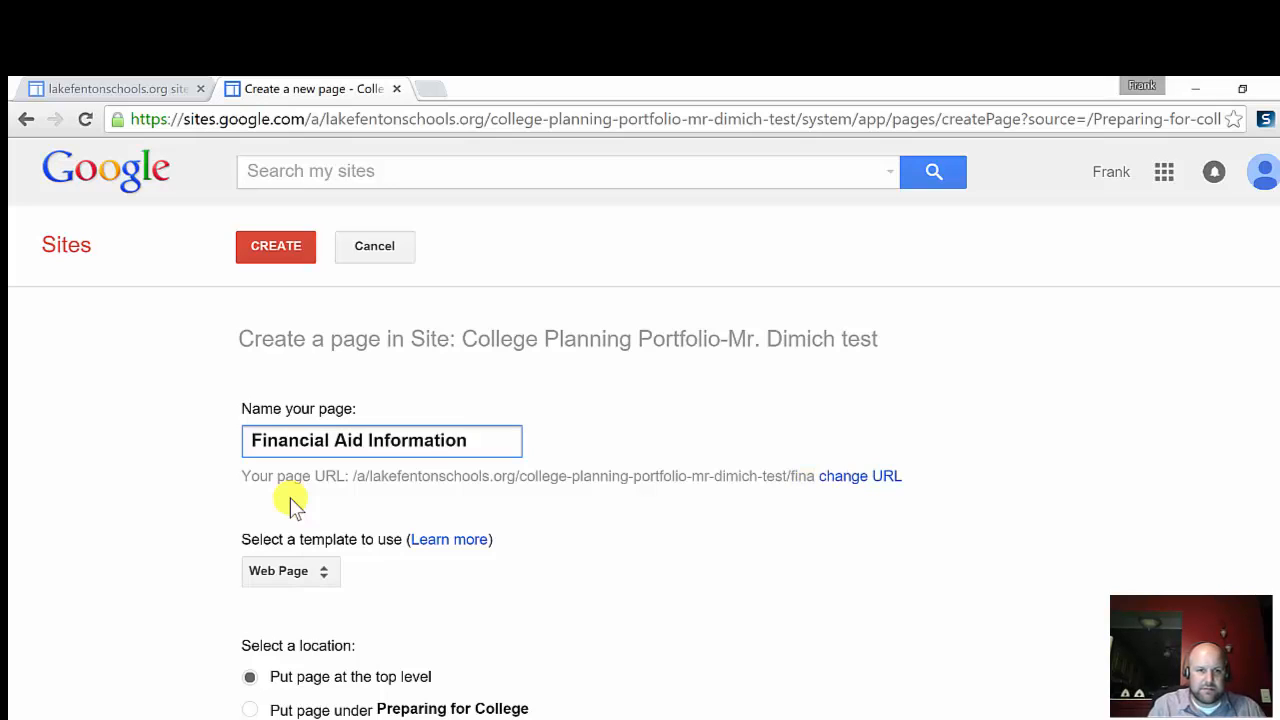
pyautogui.scroll(-1, 363, 629)
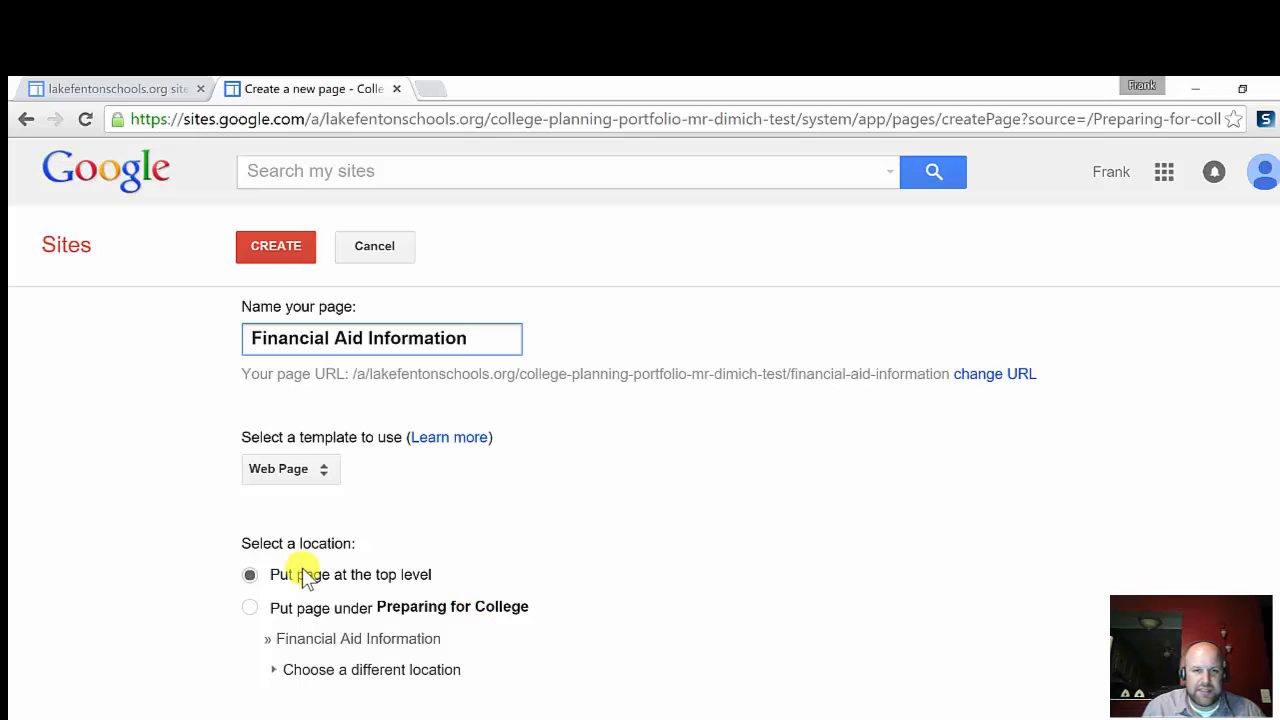
pyautogui.scroll(-1, 308, 575)
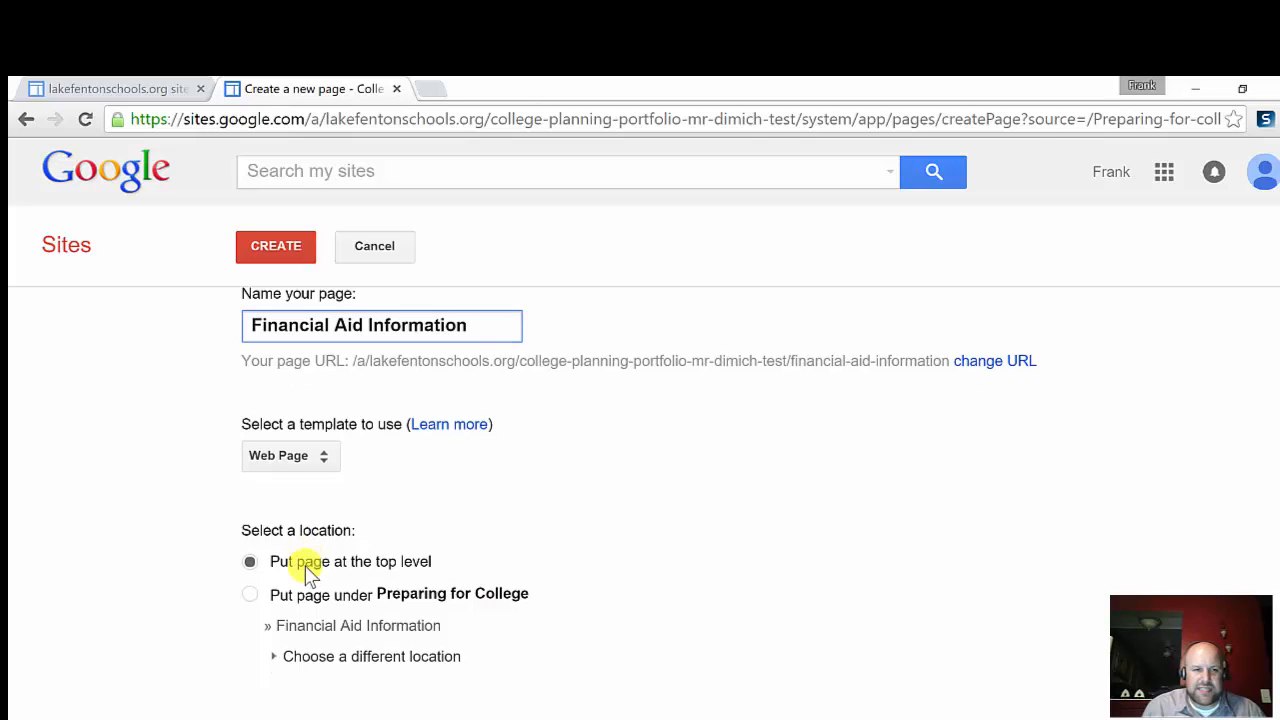
pyautogui.scroll(1, 305, 563)
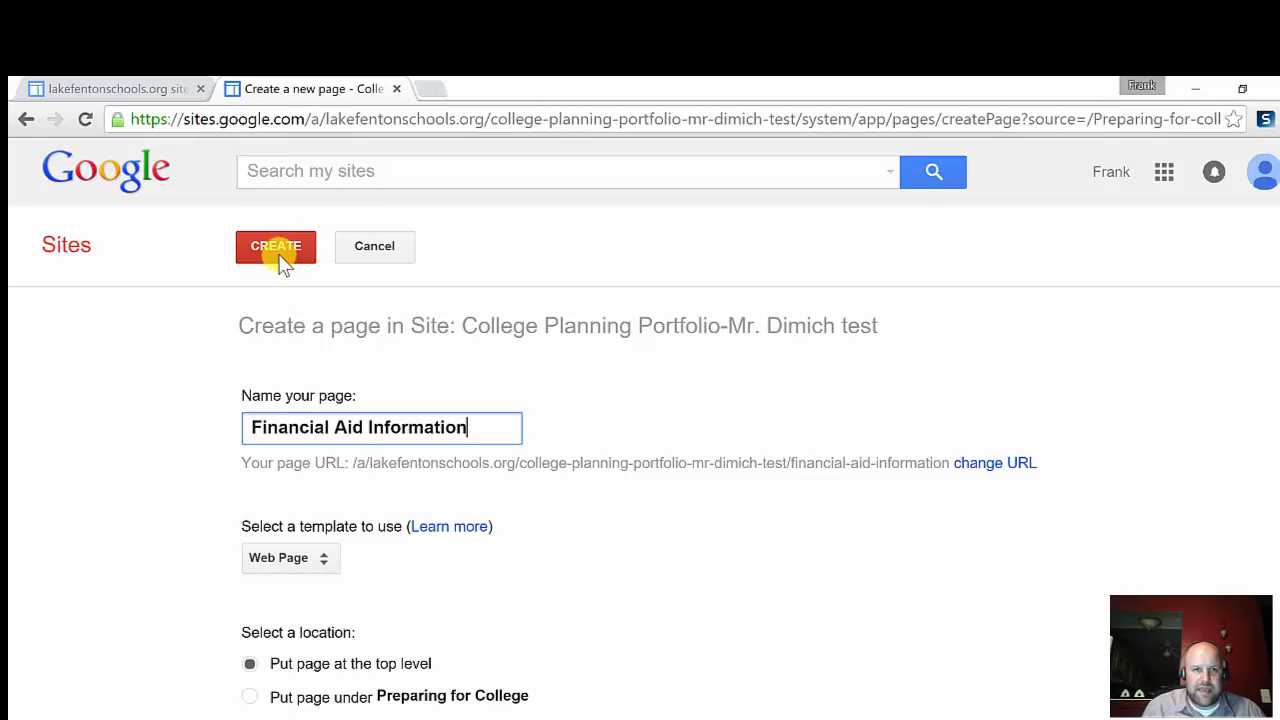
pyautogui.click(323, 564)
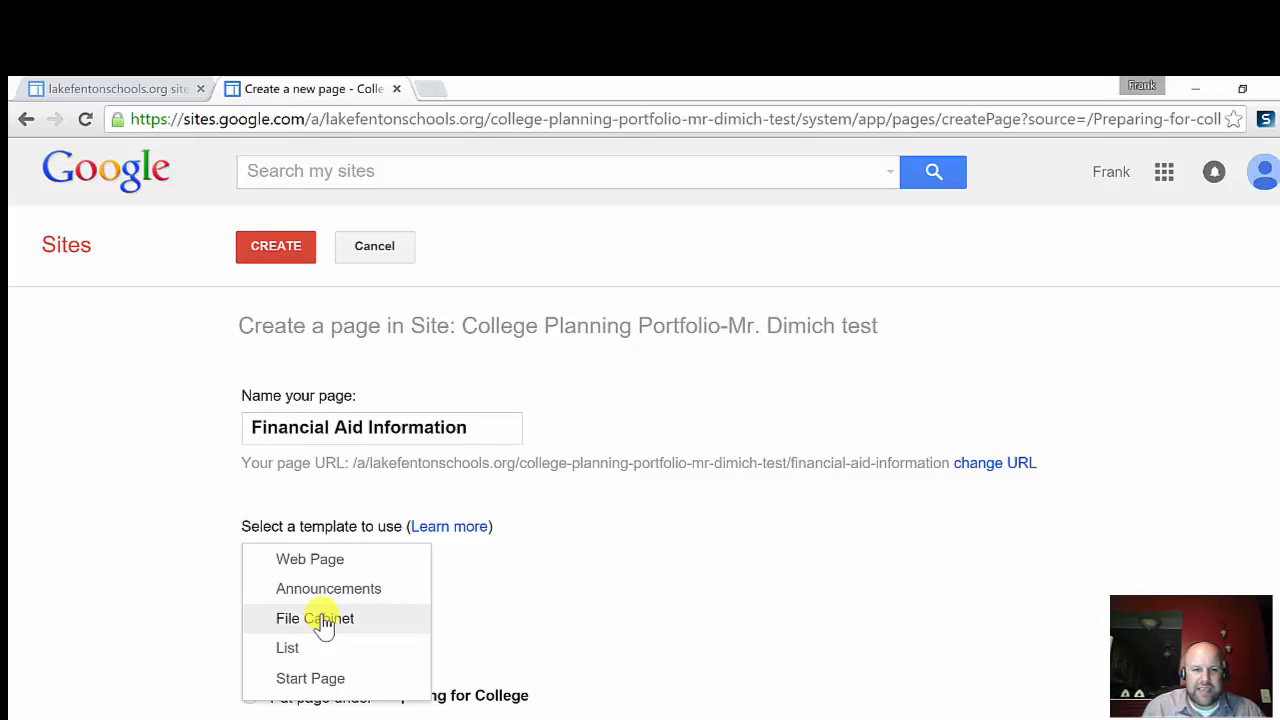
pyautogui.click(327, 564)
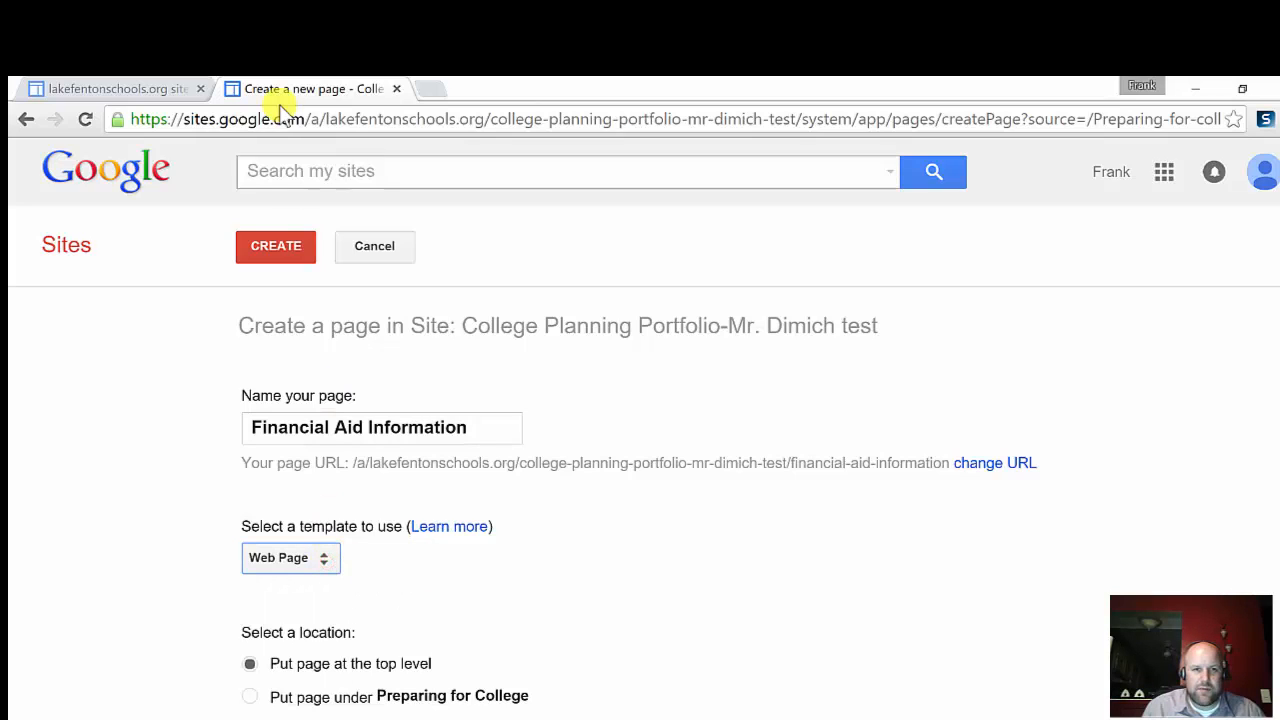
pyautogui.click(273, 243)
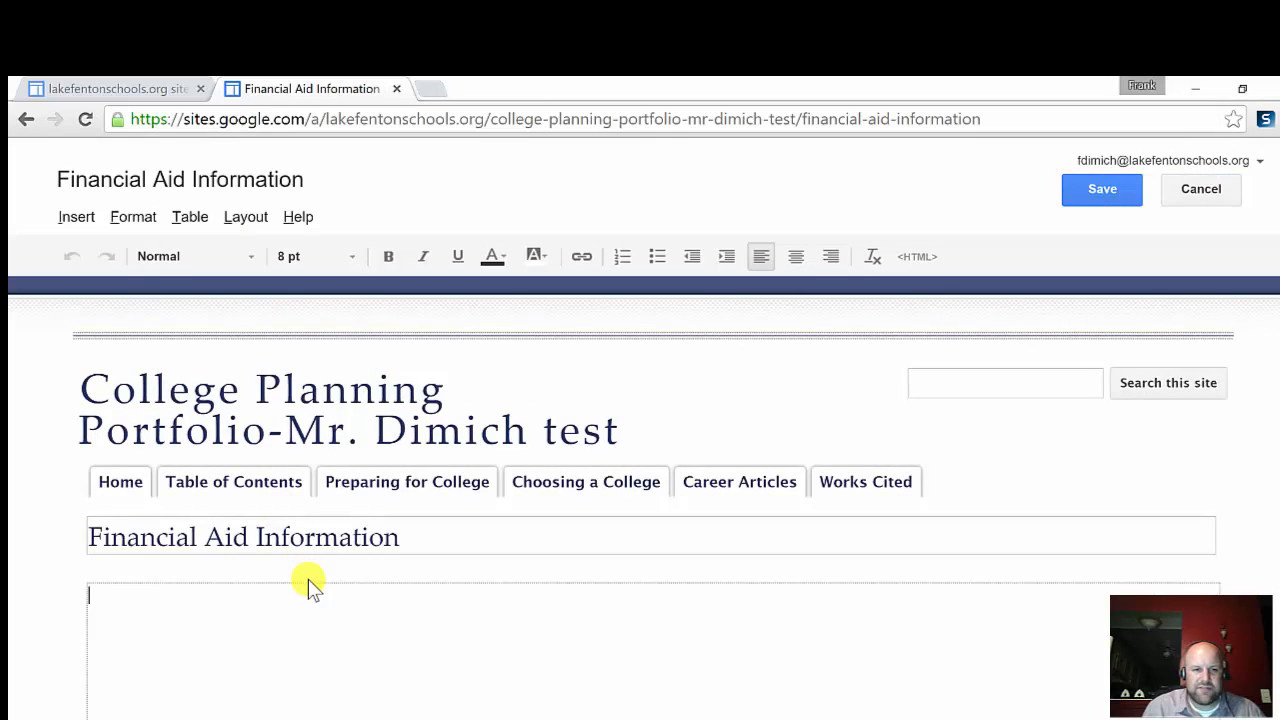
# Apply the One column layout to the Financial Aid Information page and save the page
pyautogui.scroll(-2, 306, 586)
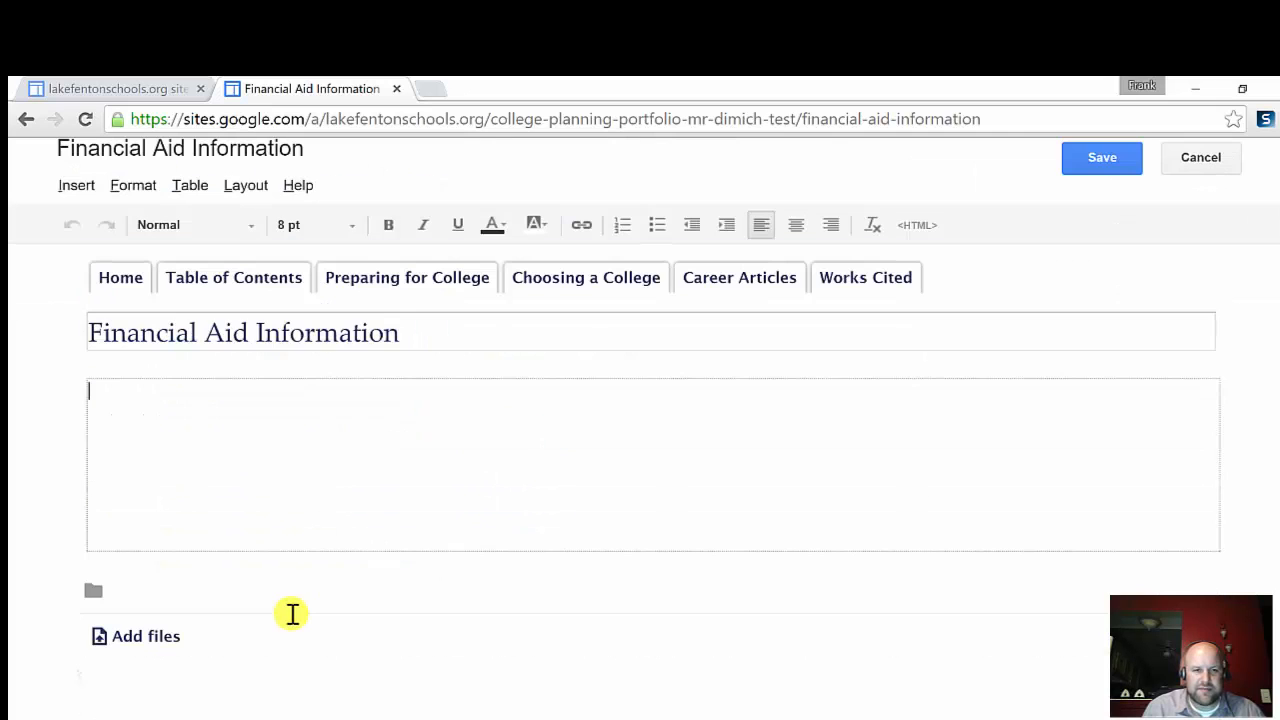
pyautogui.scroll(1, 292, 614)
pyautogui.scroll(-1, 293, 612)
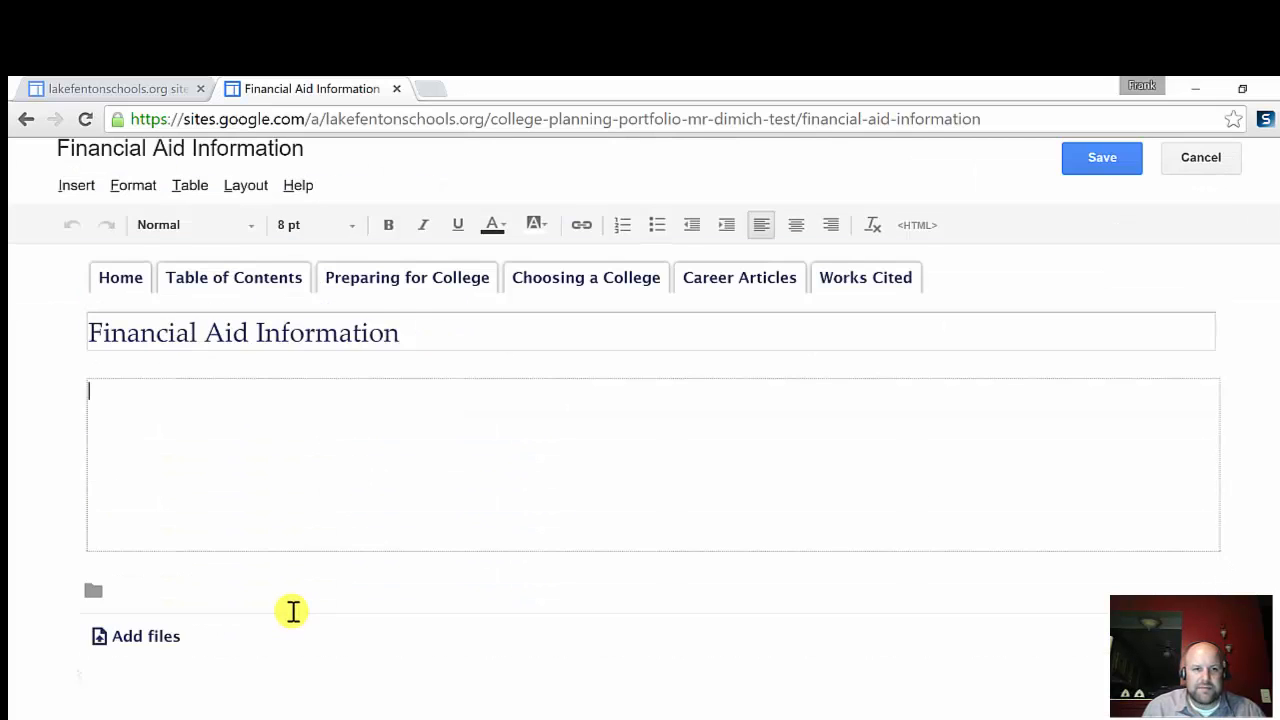
pyautogui.scroll(1, 292, 612)
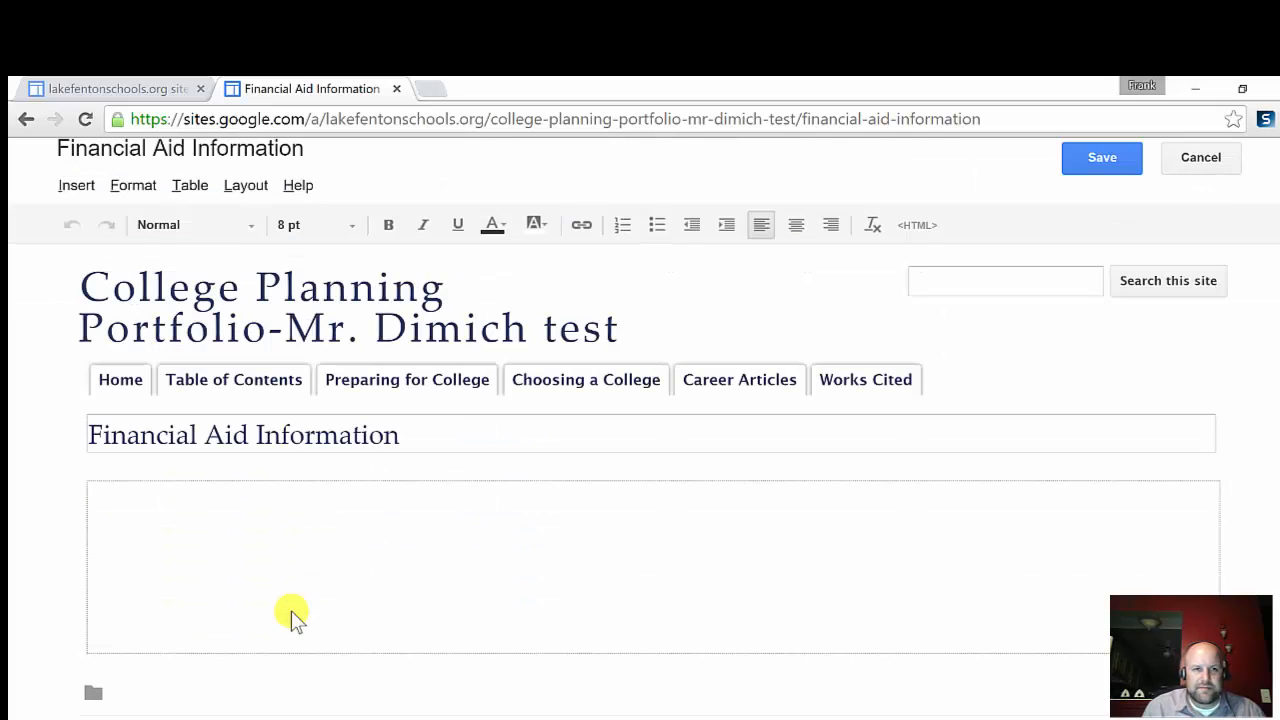
pyautogui.click(231, 188)
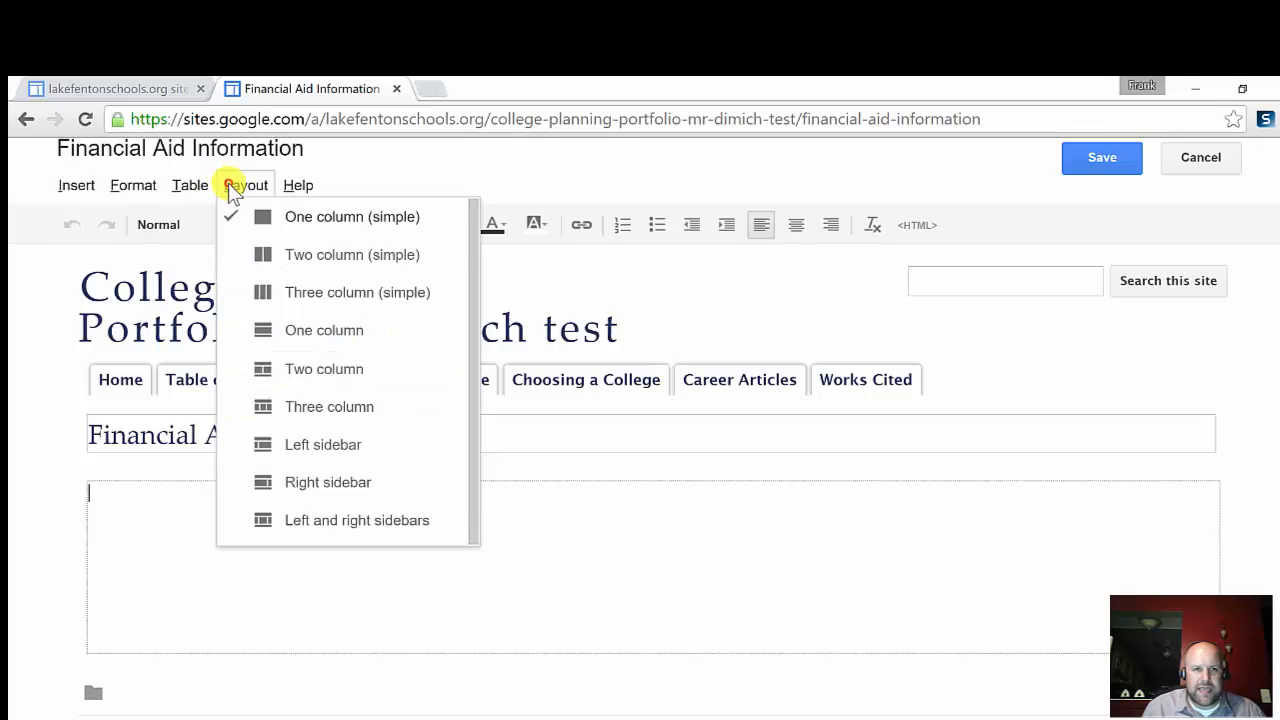
pyautogui.click(308, 343)
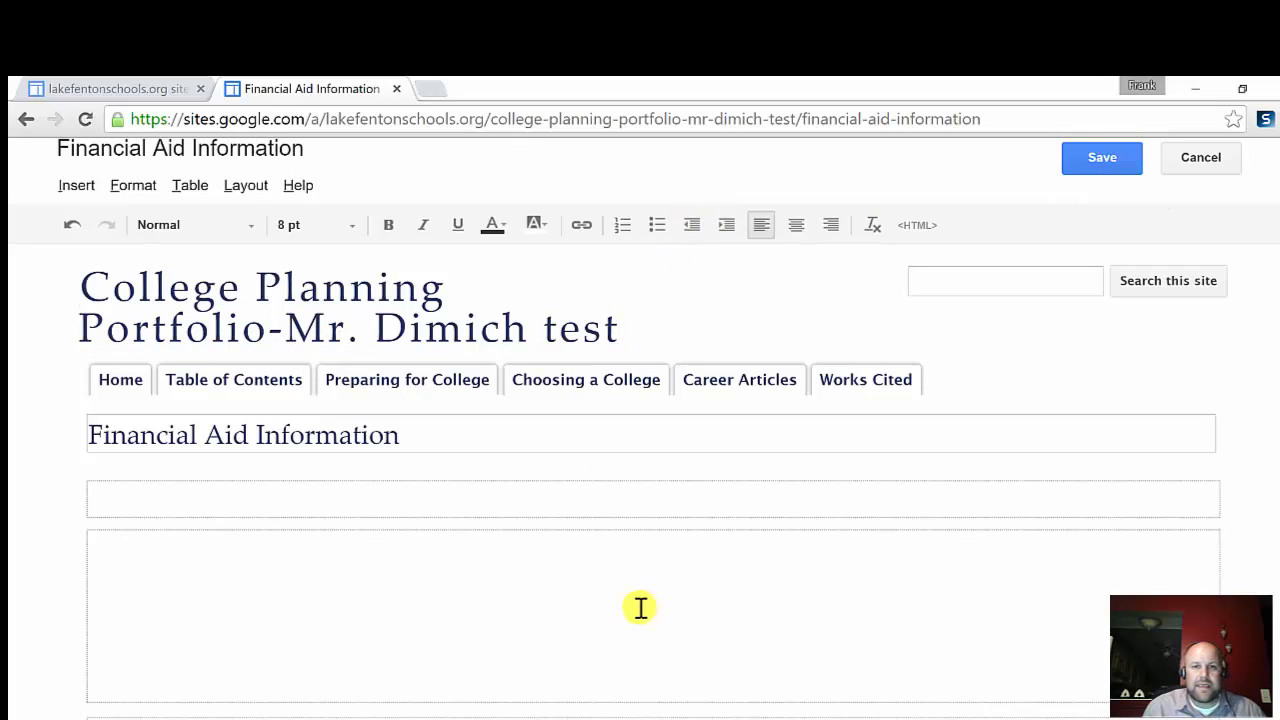
pyautogui.click(1115, 162)
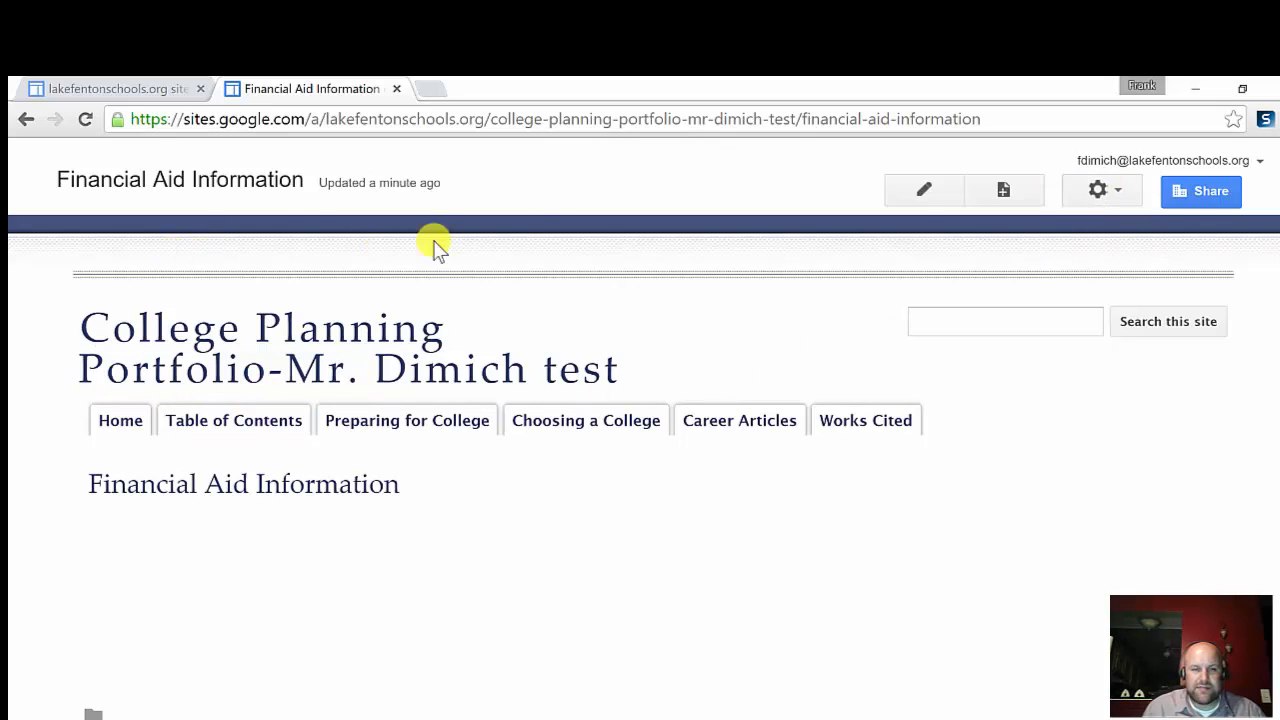
# Open the site layout for editing from the Financial Aid Information page
pyautogui.click(1125, 188)
pyautogui.click(679, 161)
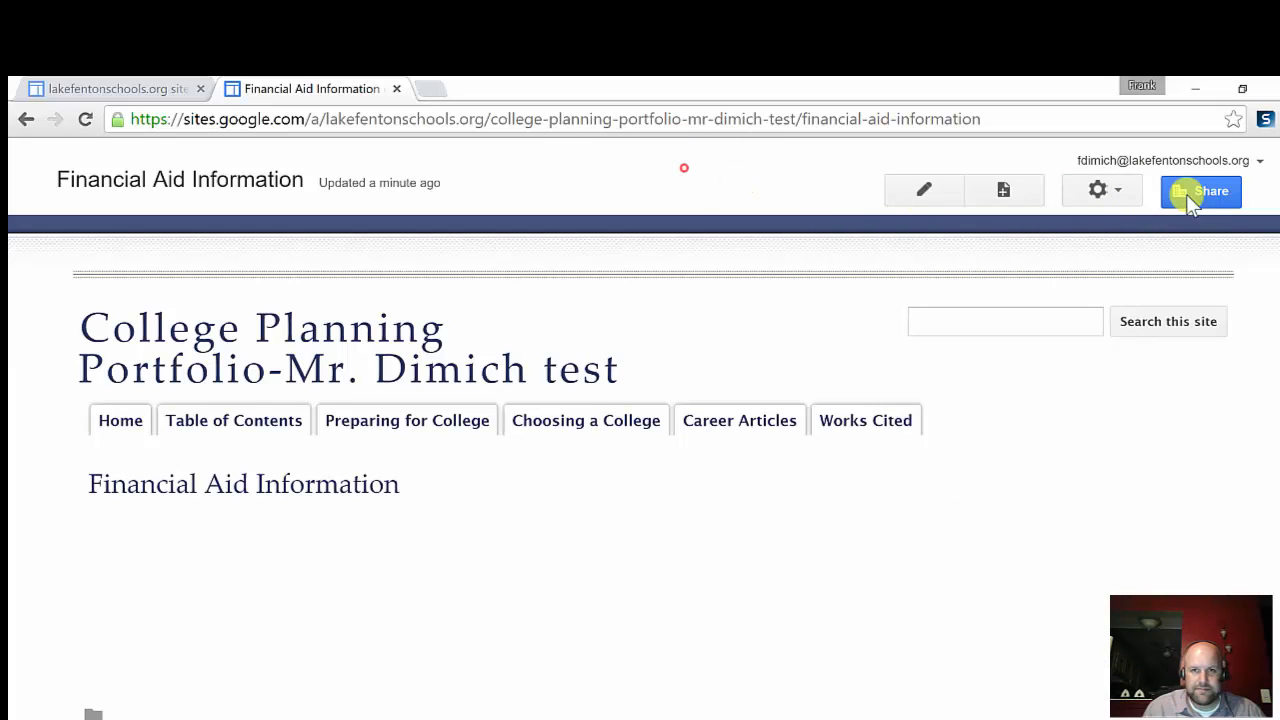
pyautogui.click(1103, 199)
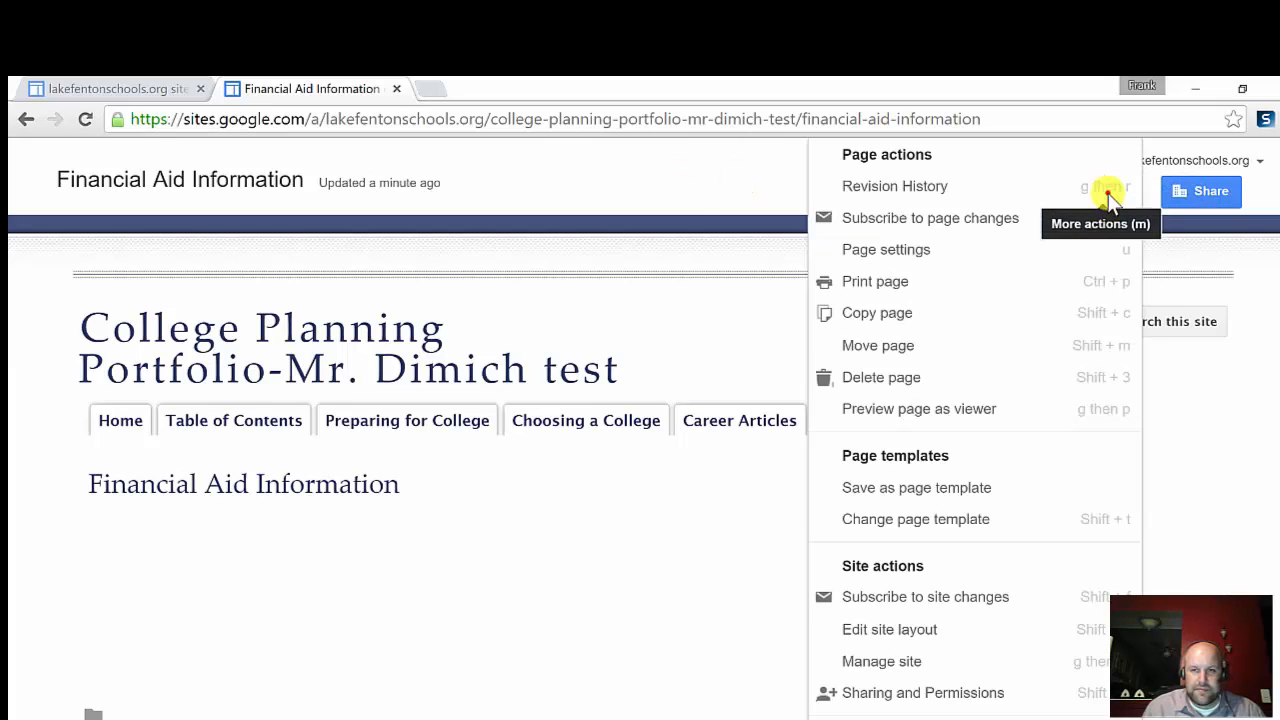
pyautogui.click(990, 628)
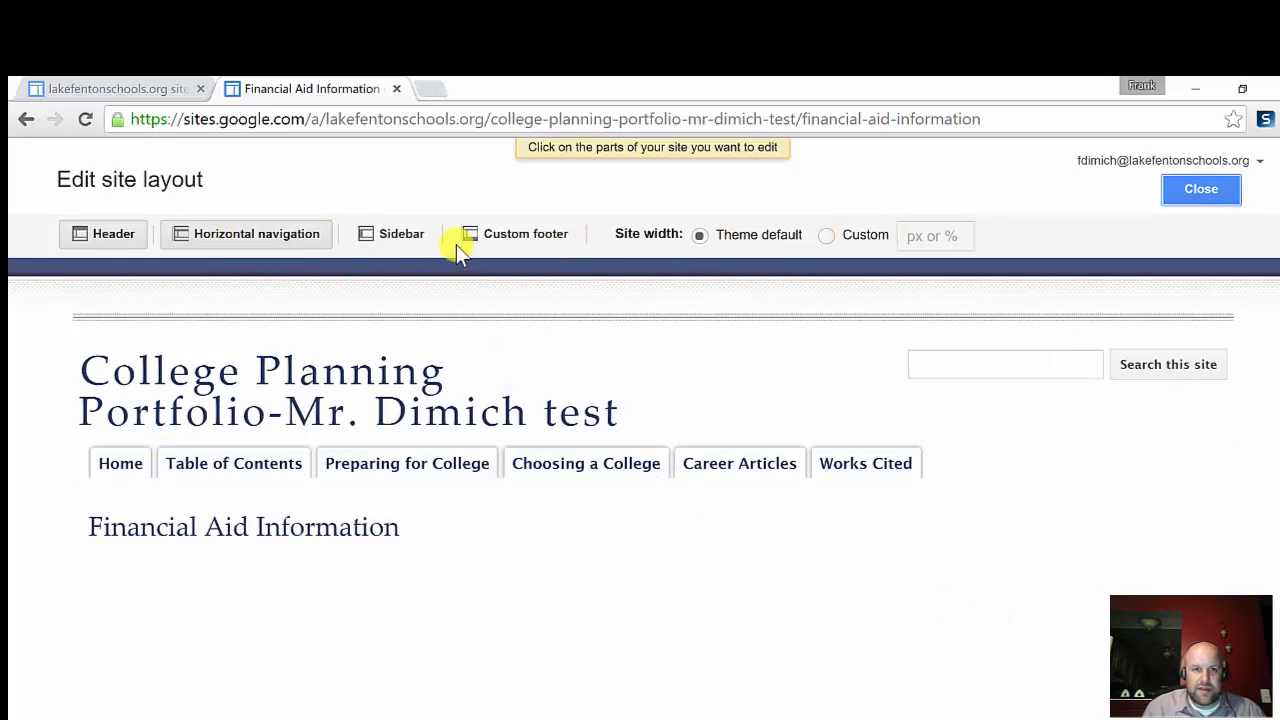
# Try a custom footer in the site layout, view it below the comments, and remove it again
pyautogui.click(488, 241)
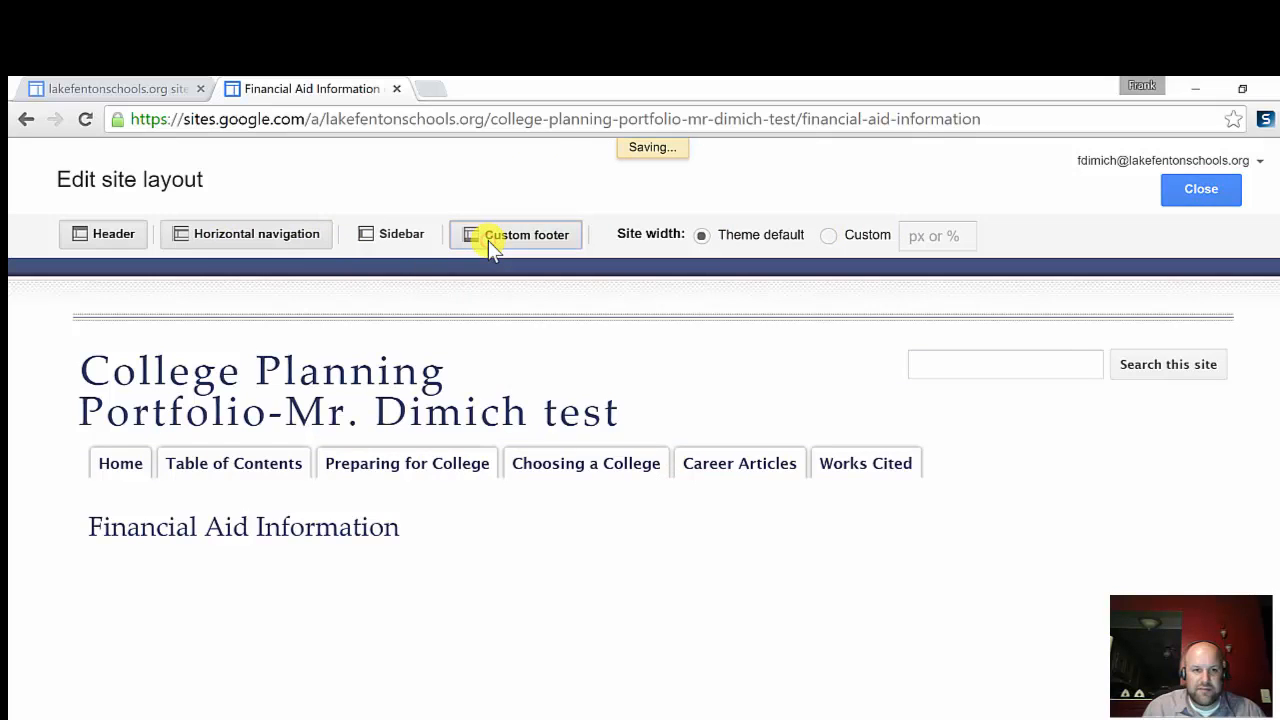
pyautogui.scroll(-3, 488, 245)
pyautogui.scroll(-1, 488, 250)
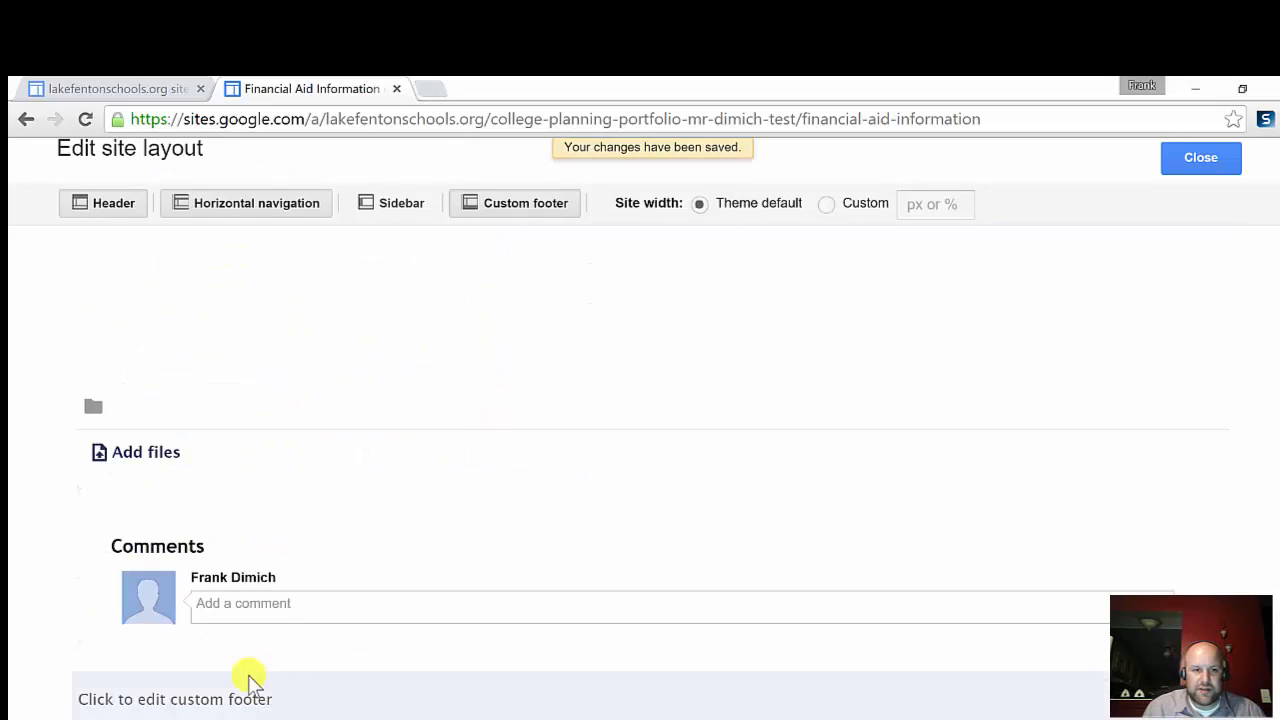
pyautogui.scroll(5, 235, 710)
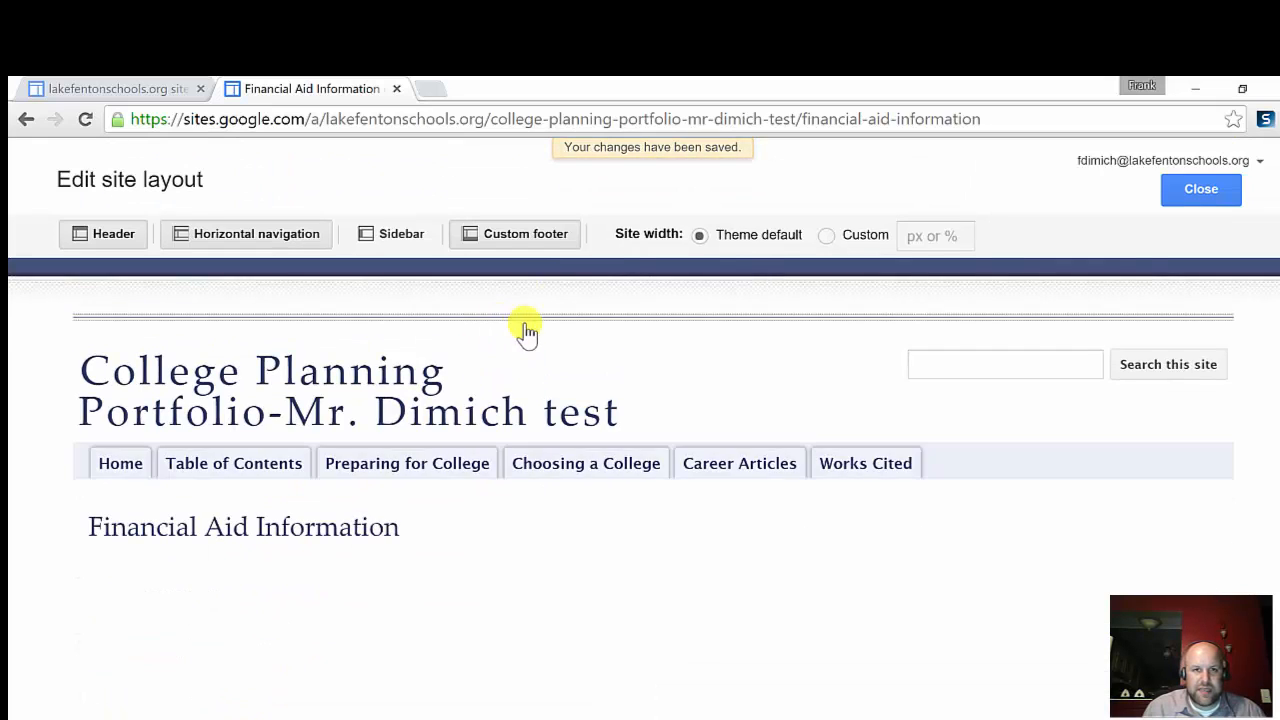
pyautogui.click(560, 245)
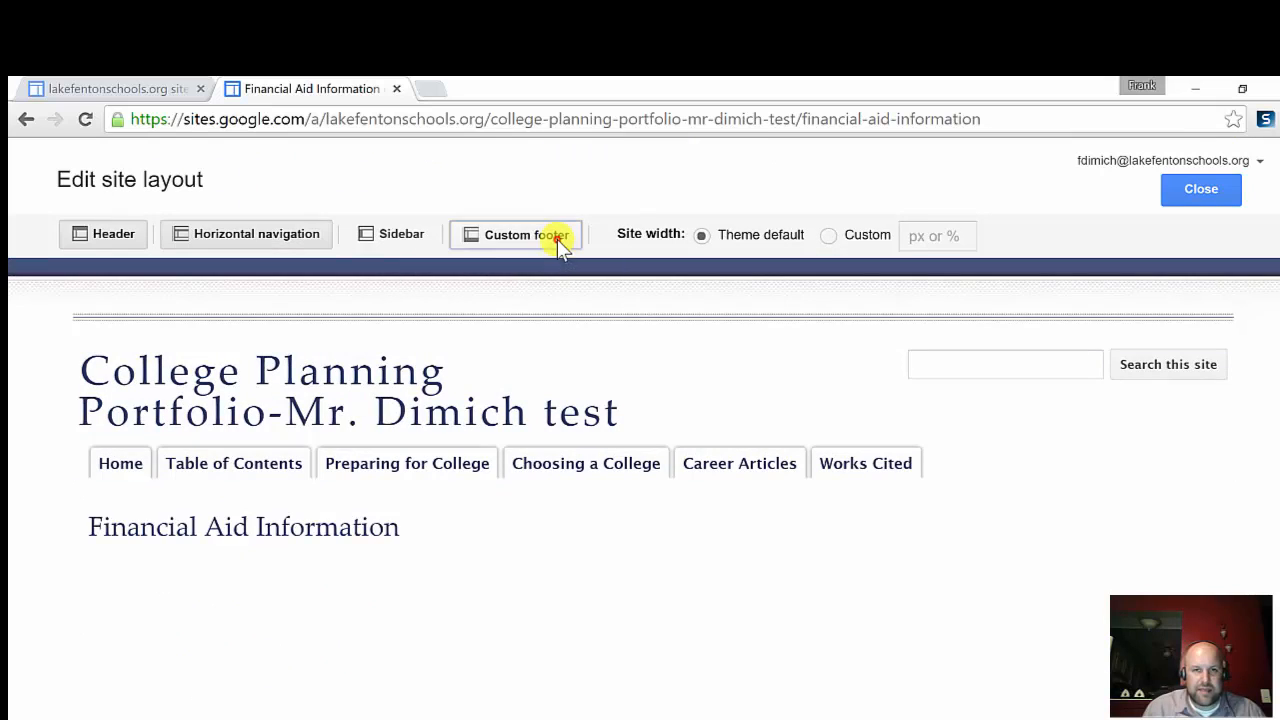
# Add a sidebar to the site layout and look through its navigation list
pyautogui.click(365, 236)
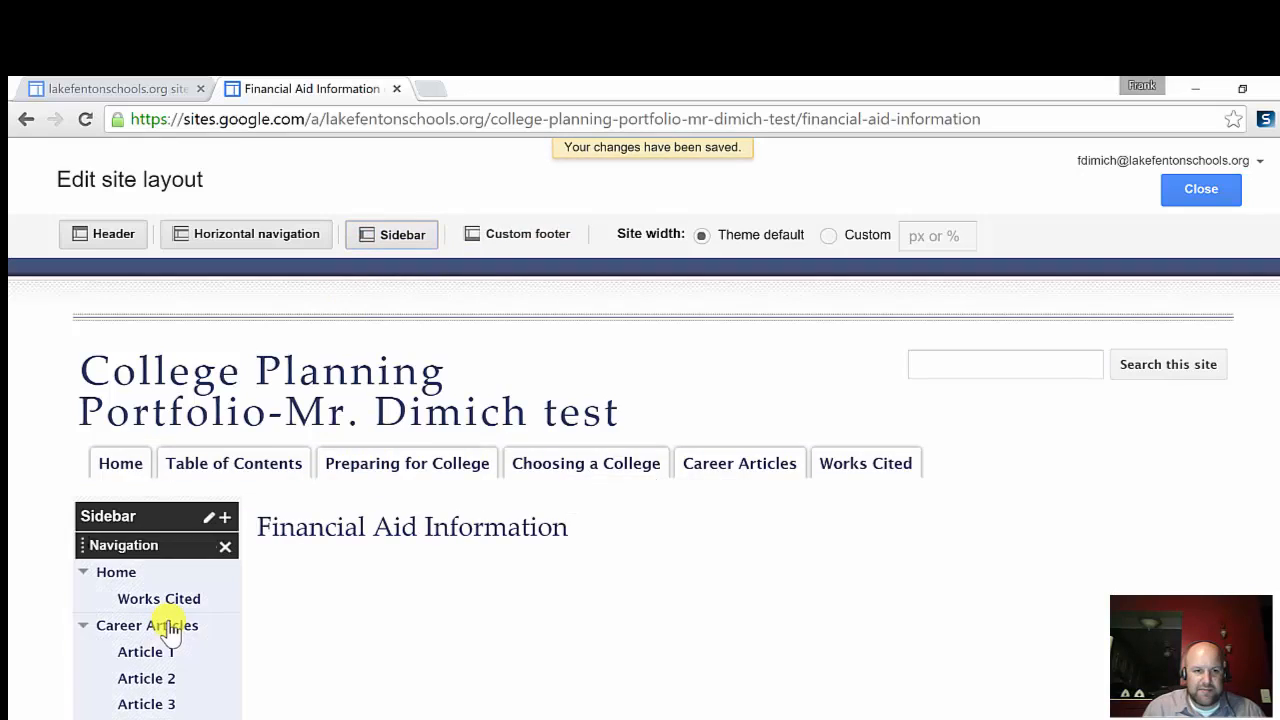
pyautogui.scroll(-3, 171, 620)
pyautogui.scroll(2, 175, 600)
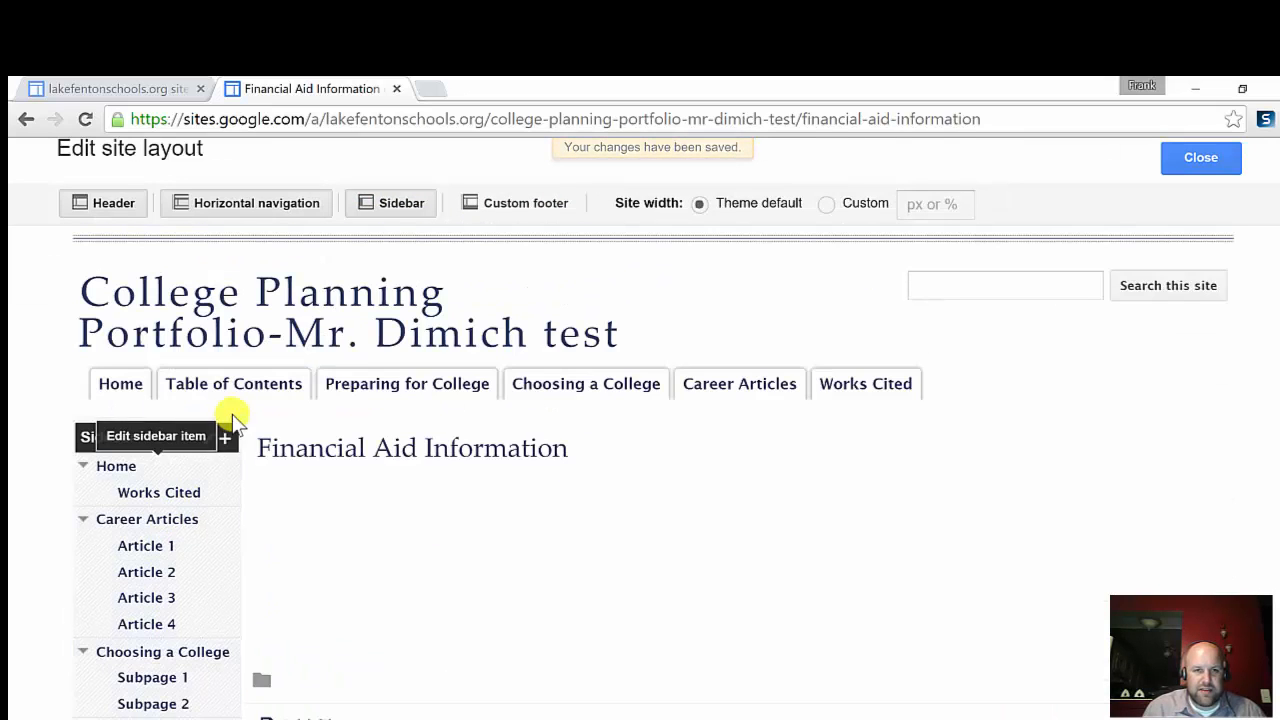
# Look over the sidebar beside the Financial Aid Information page and remove it from the site layout
pyautogui.scroll(-2, 172, 627)
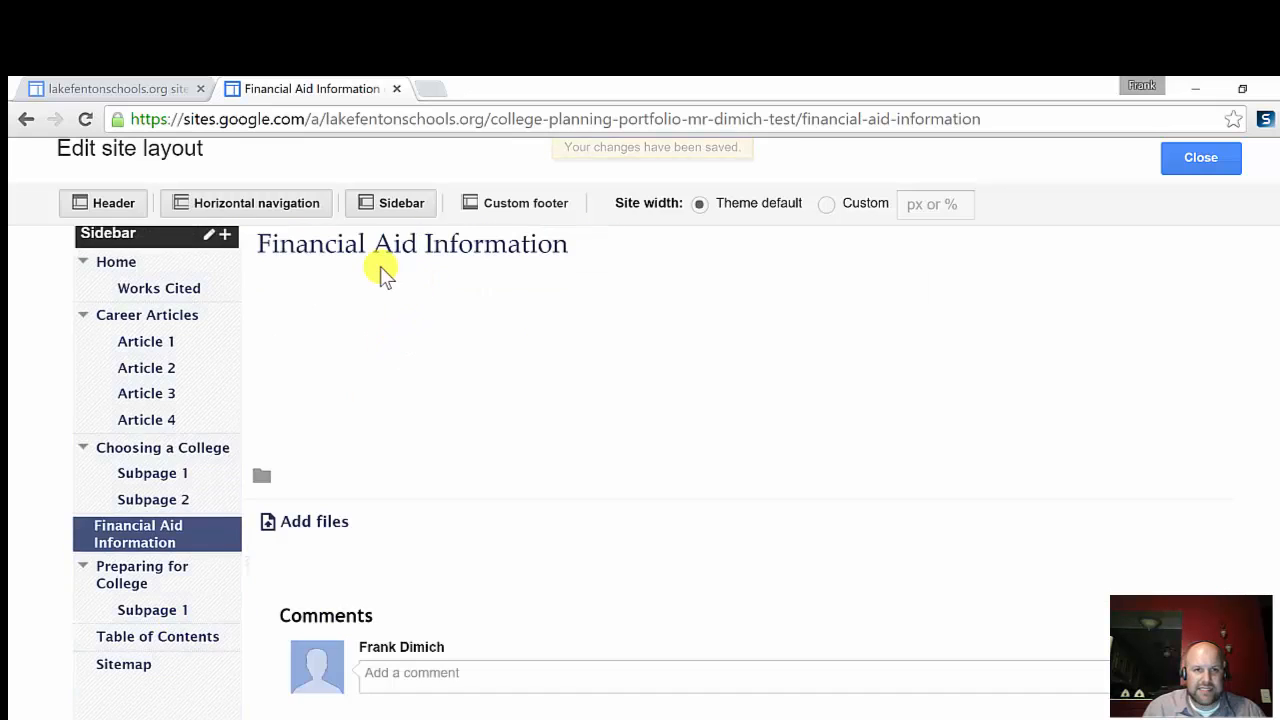
pyautogui.scroll(1, 380, 266)
pyautogui.scroll(1, 388, 368)
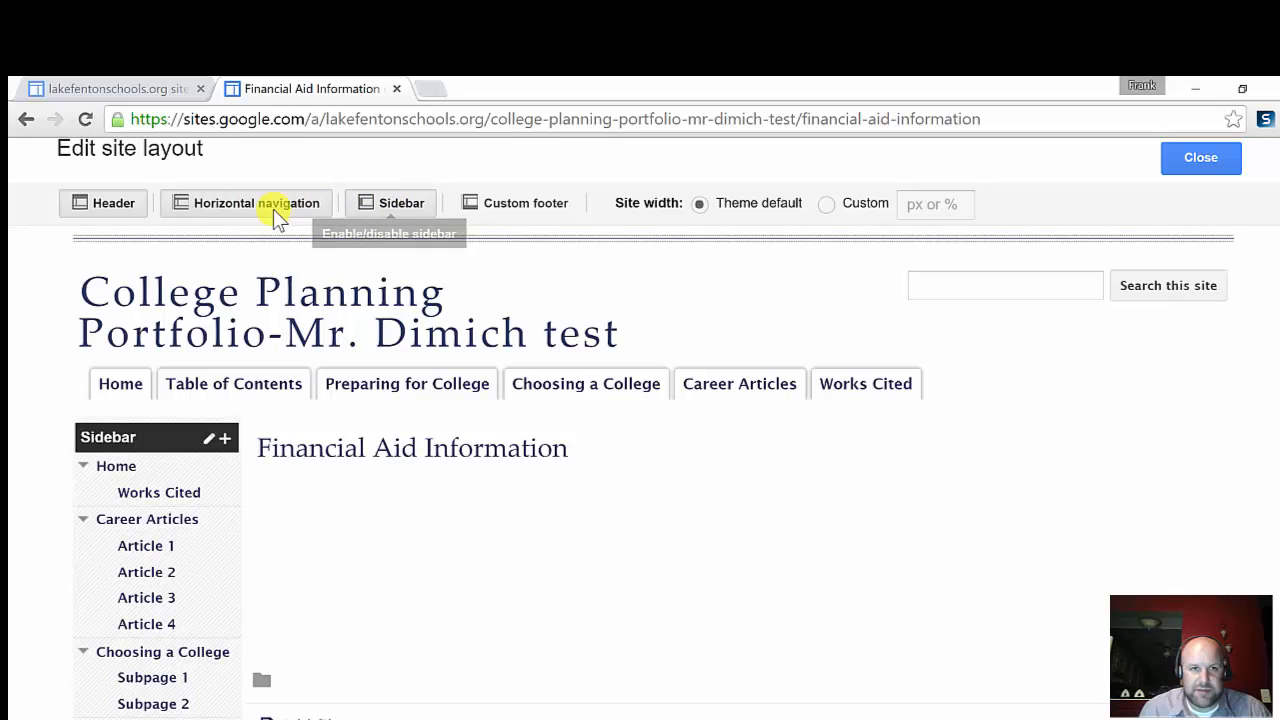
pyautogui.click(415, 206)
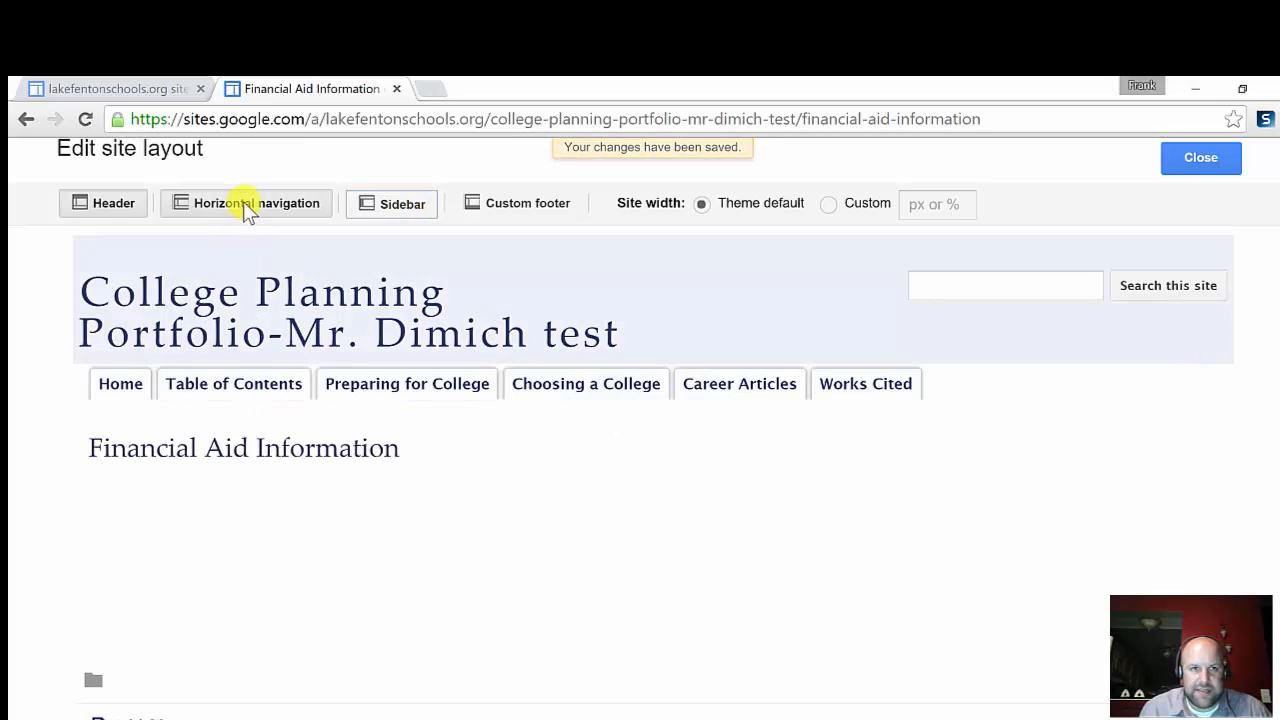
# Try the Boxes style and the Links style for the horizontal navigation
pyautogui.click(345, 390)
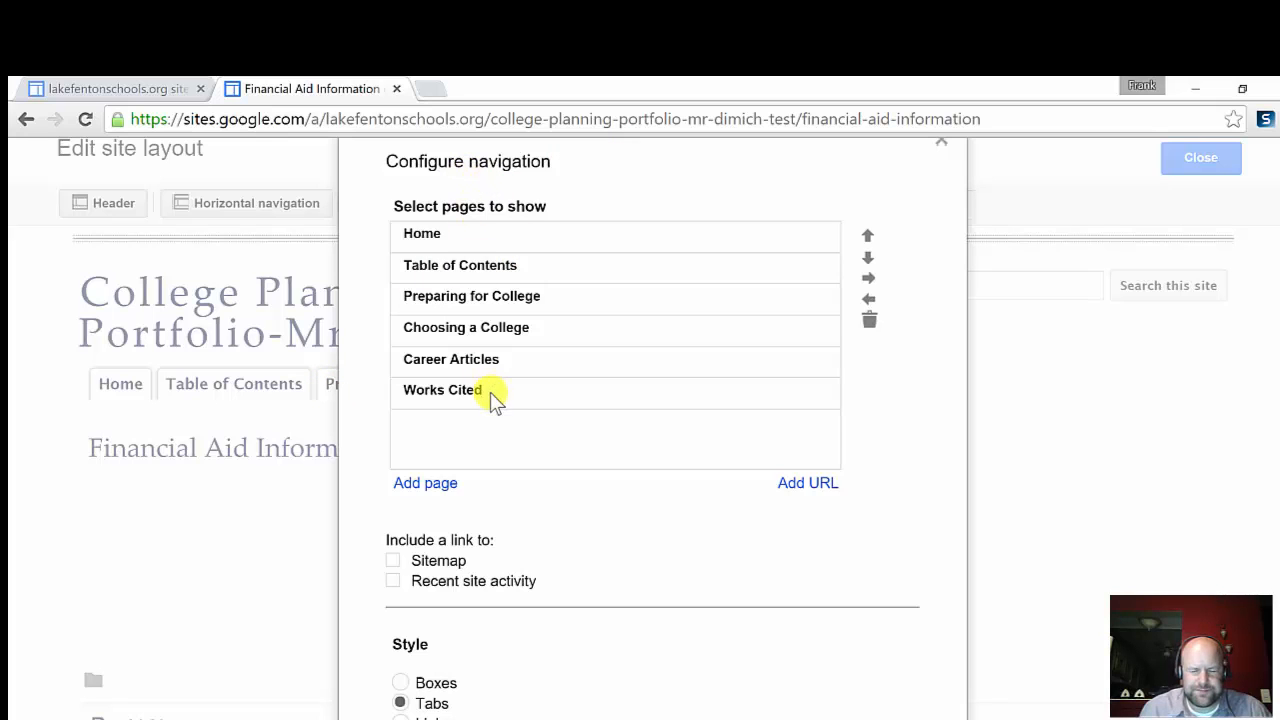
pyautogui.scroll(-2, 401, 688)
pyautogui.click(412, 680)
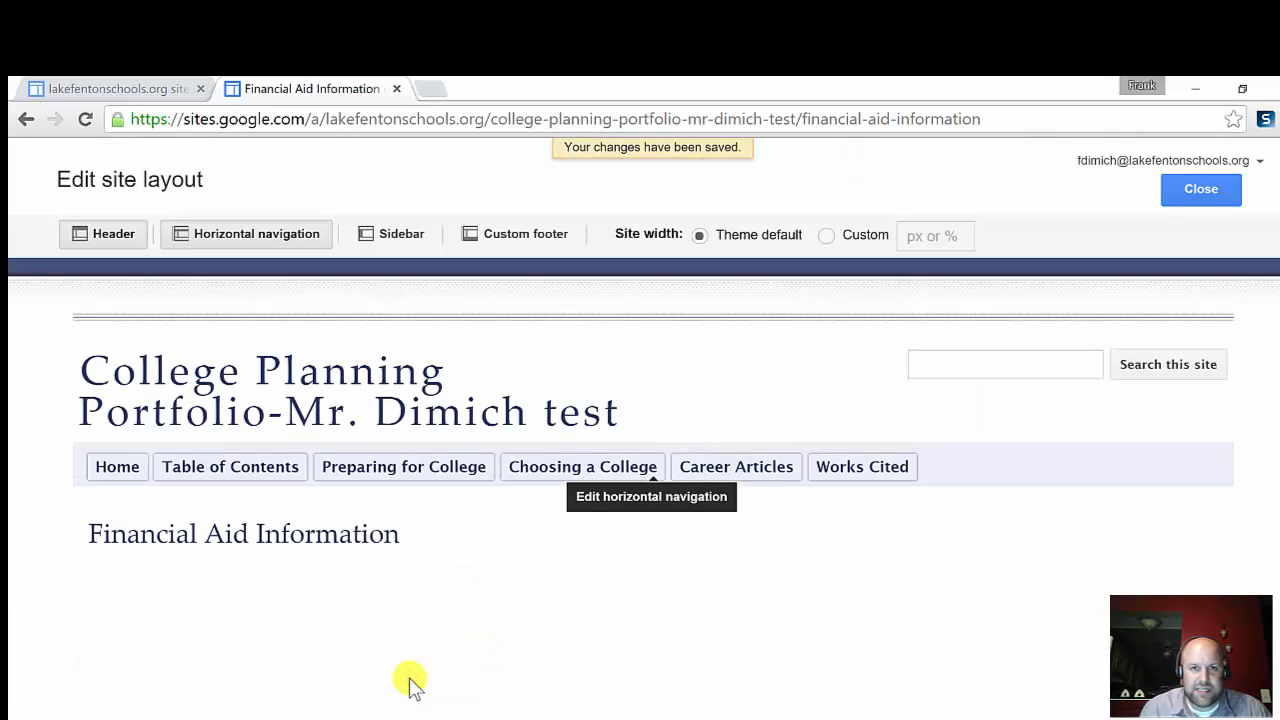
pyautogui.click(409, 458)
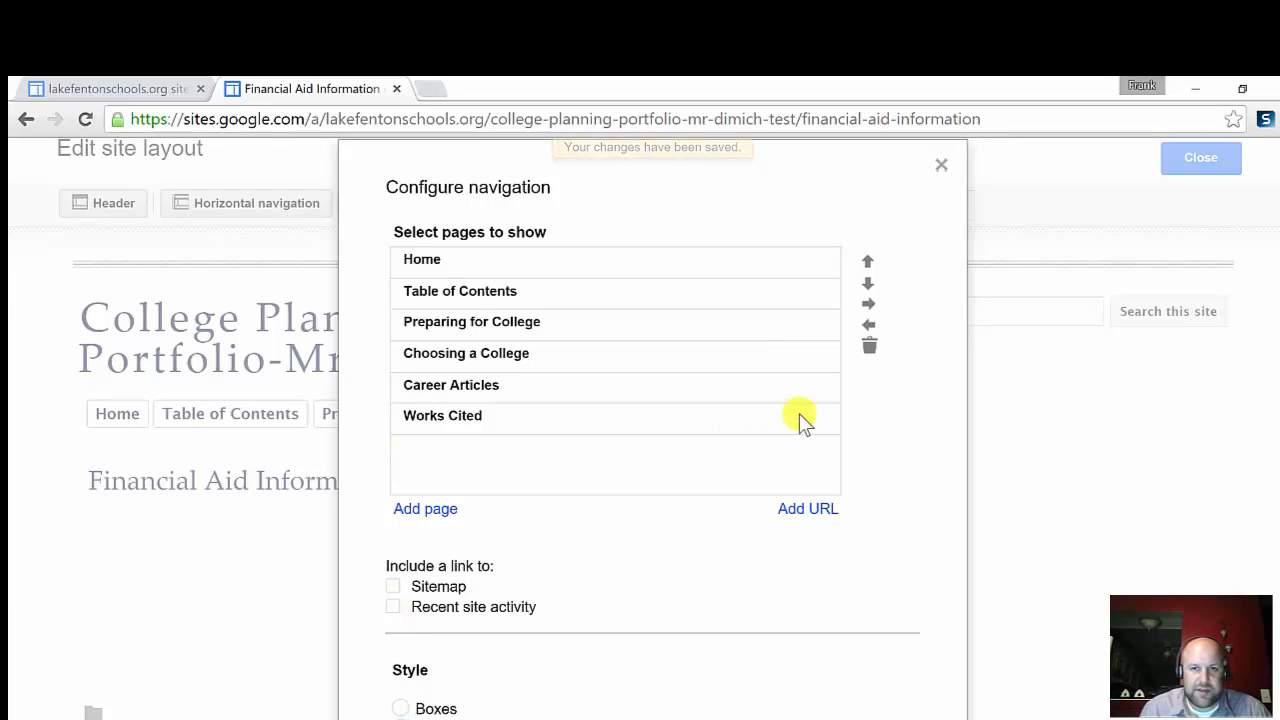
pyautogui.click(336, 705)
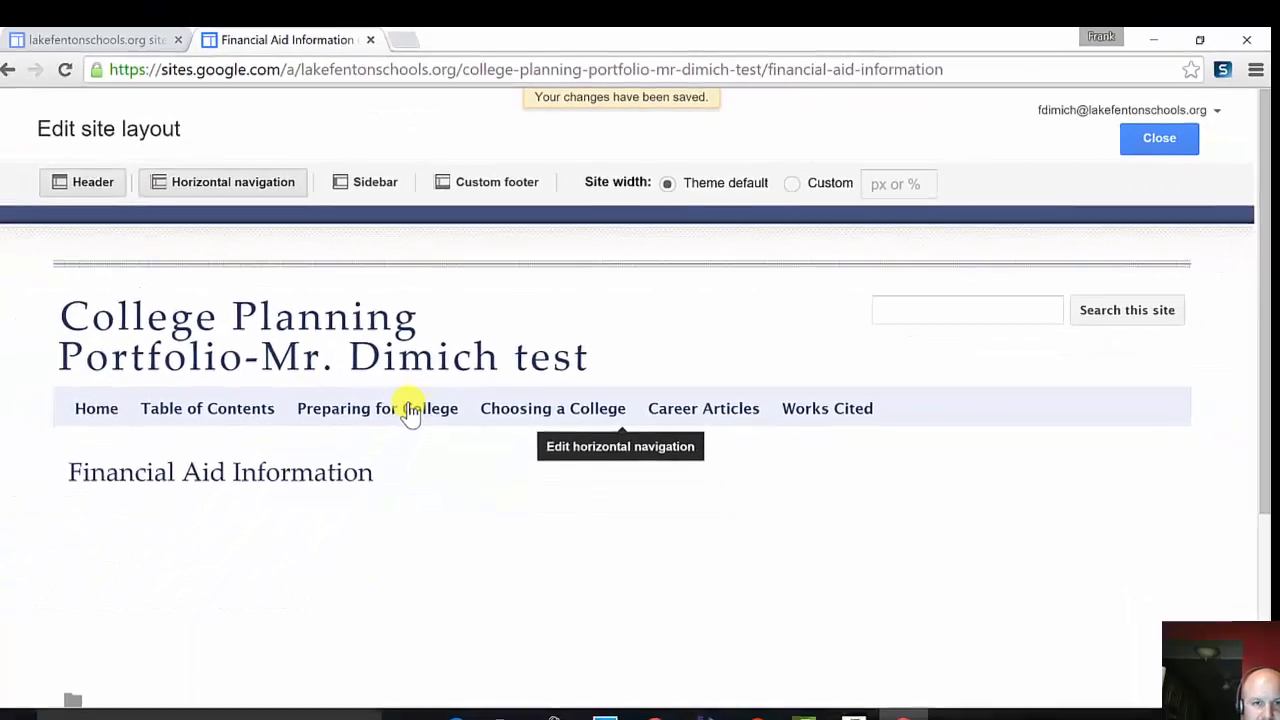
# Set the horizontal navigation style to Tabs in the navigation configuration
pyautogui.click(350, 511)
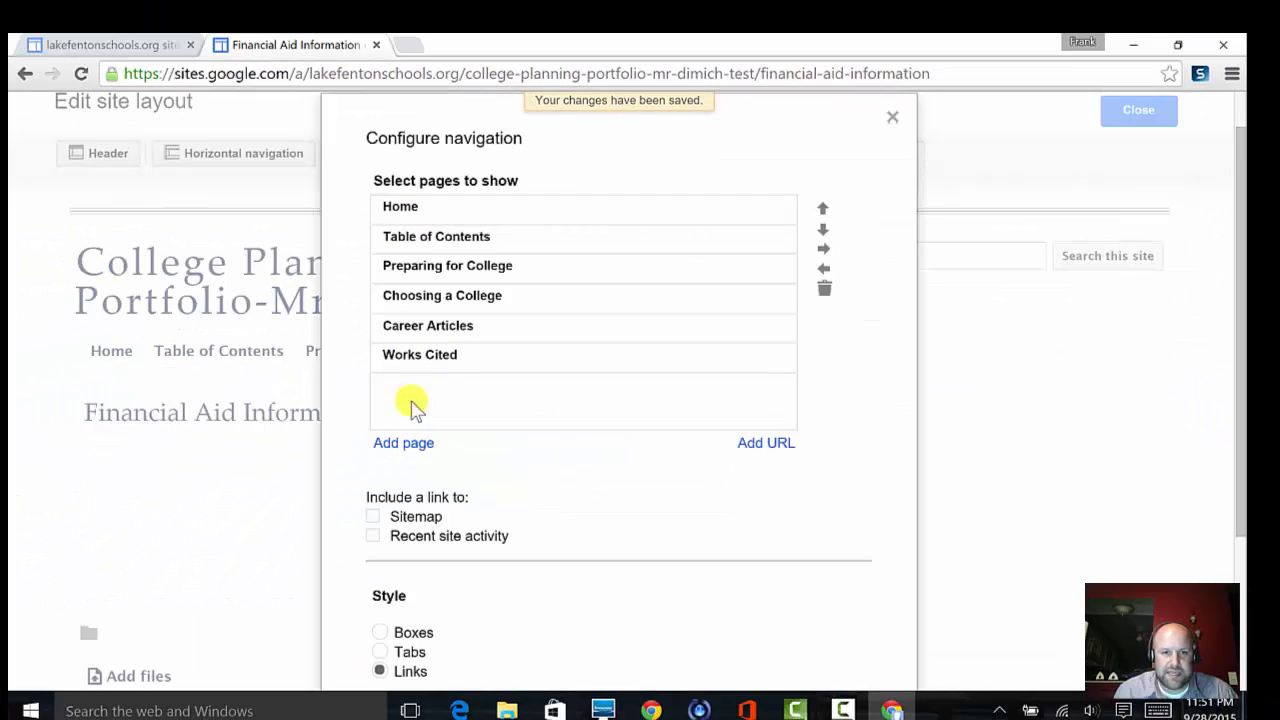
pyautogui.click(380, 651)
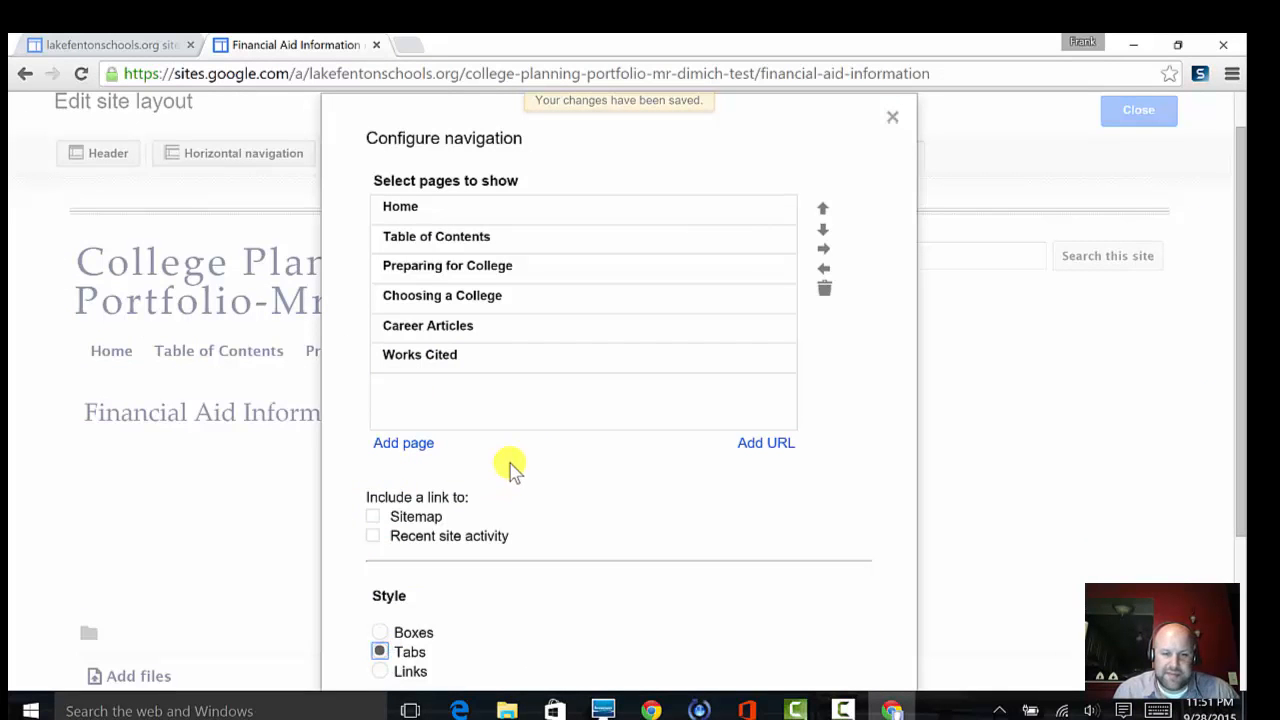
pyautogui.scroll(-3, 480, 500)
pyautogui.scroll(3, 429, 534)
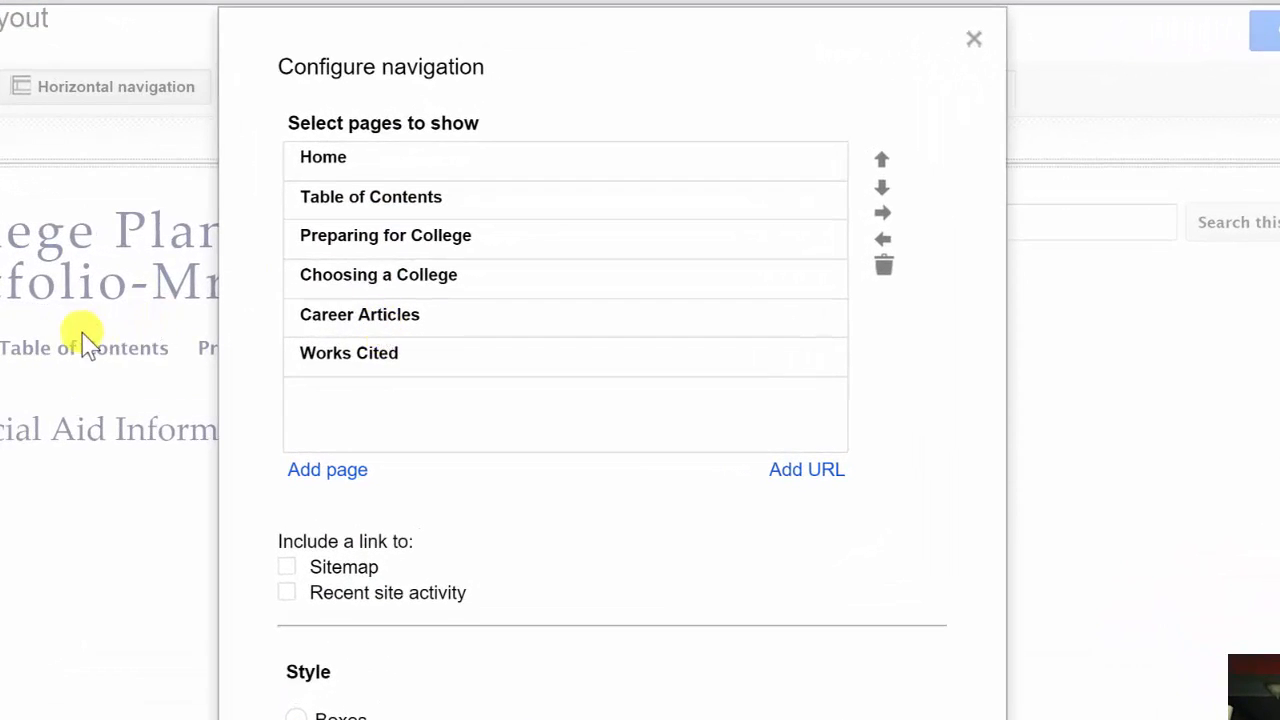
# Add the Financial Aid Information page from the site map to the horizontal navigation's list of pages
pyautogui.click(356, 472)
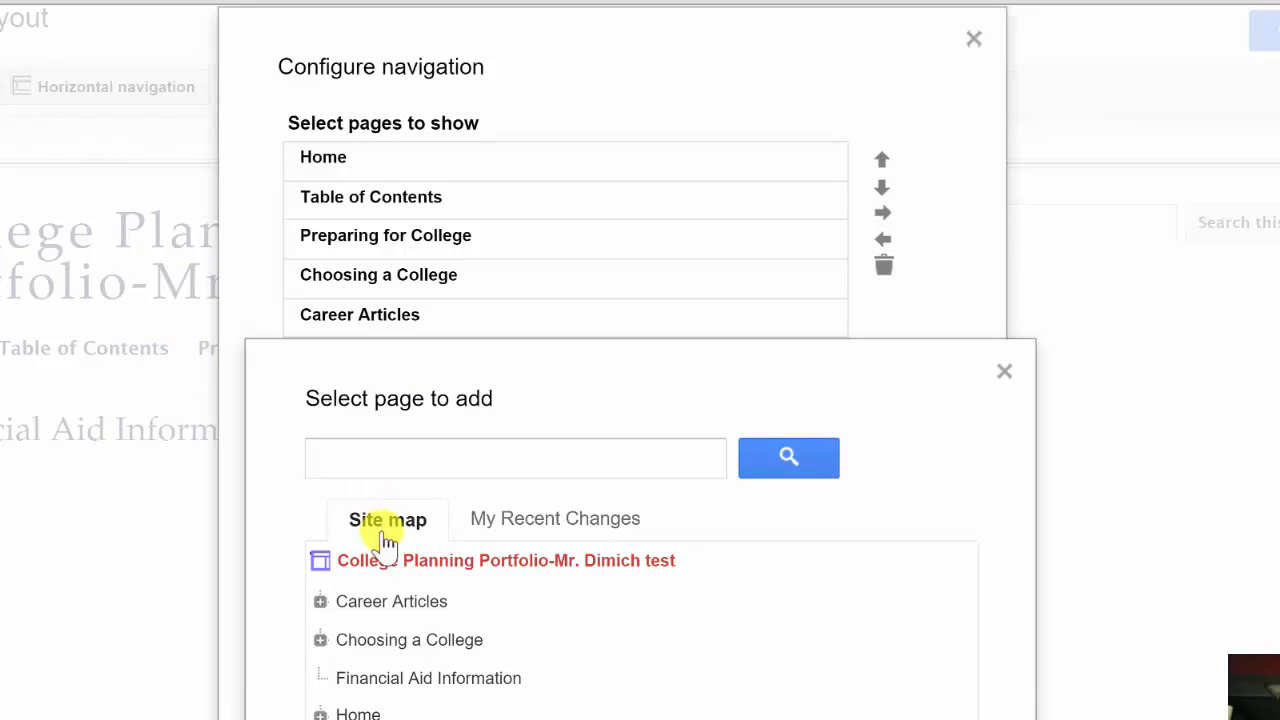
pyautogui.click(375, 680)
pyautogui.scroll(-3, 374, 684)
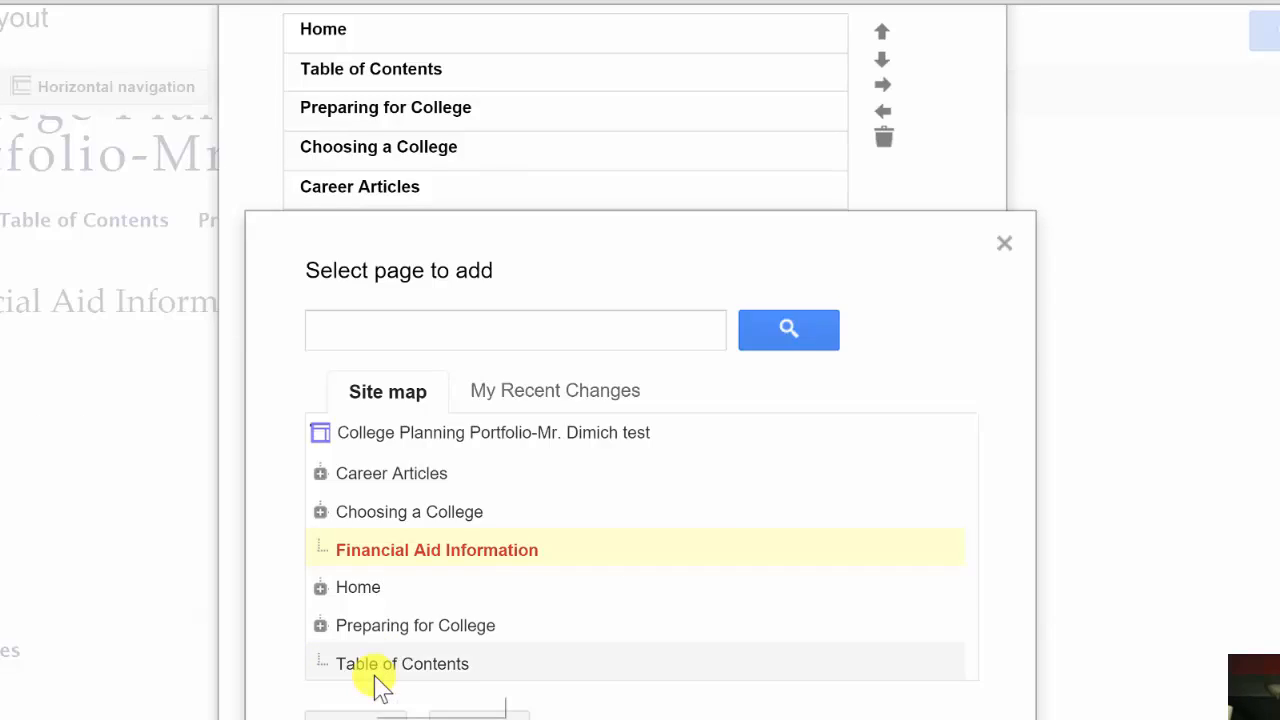
pyautogui.click(356, 603)
pyautogui.scroll(3, 362, 614)
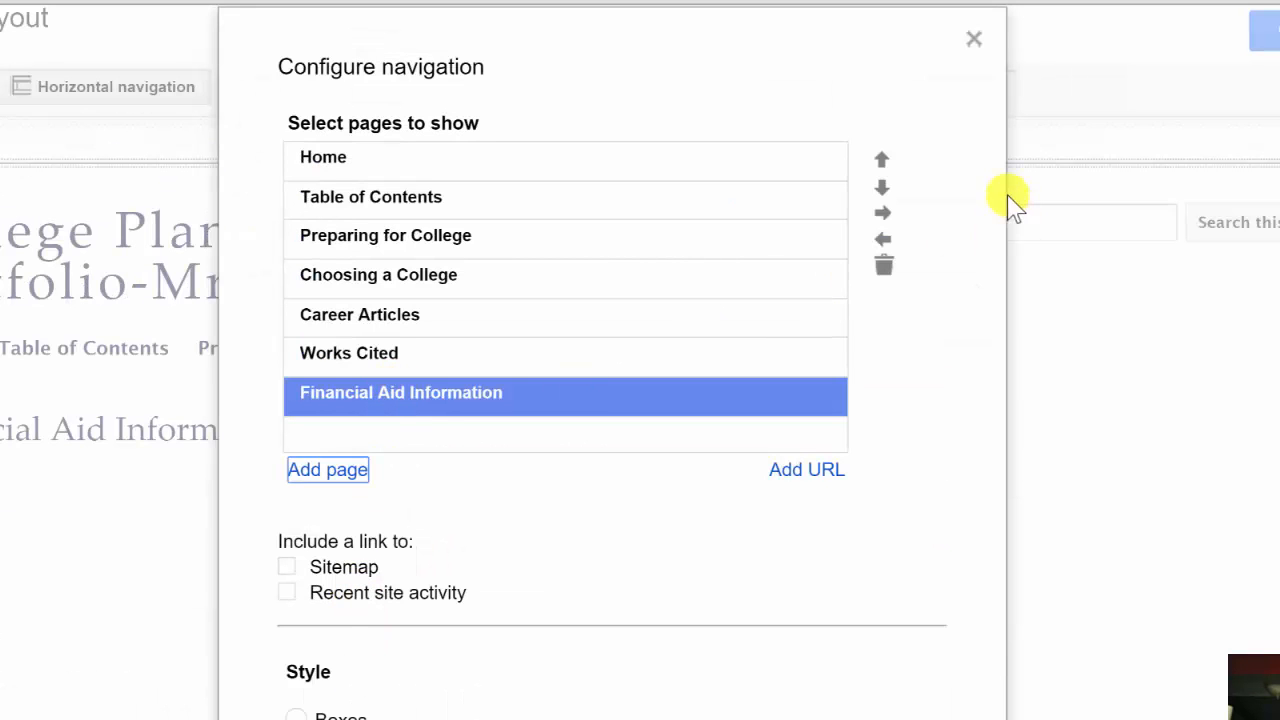
# Move Financial Aid Information between Choosing a College and Career Articles, apply the navigation, and close the site layout editor
pyautogui.click(881, 160)
pyautogui.click(881, 160)
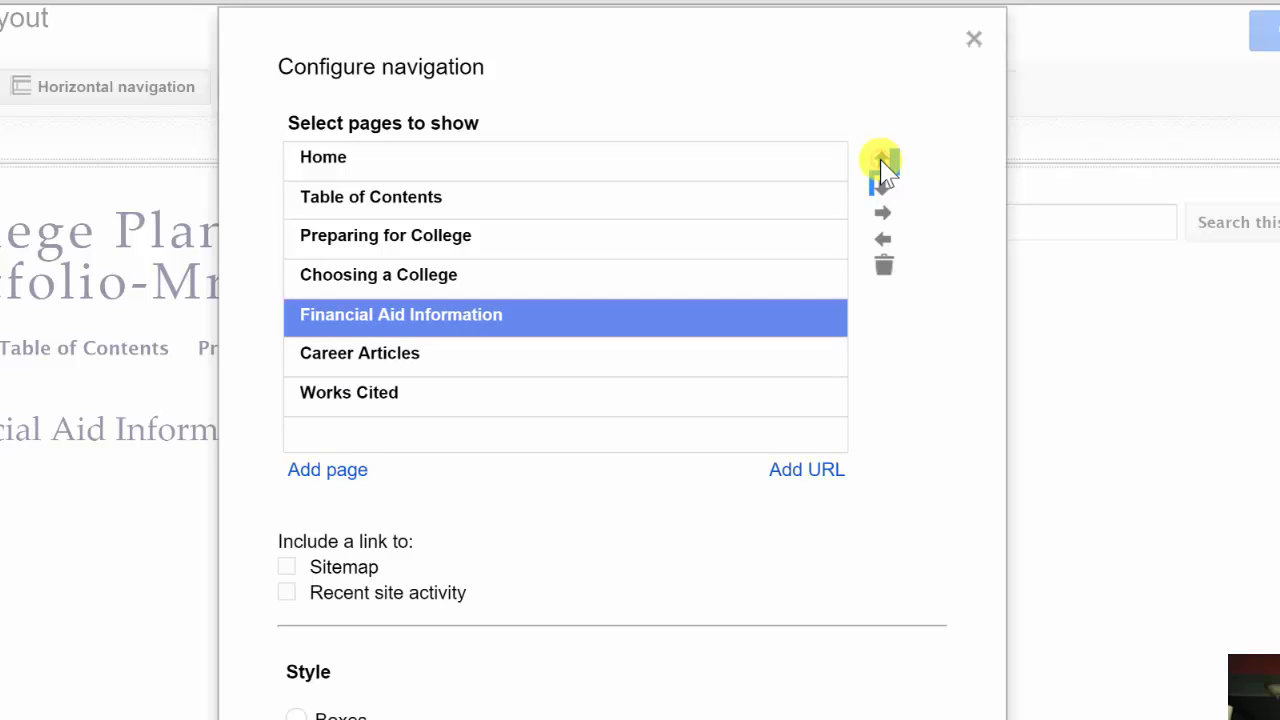
pyautogui.scroll(-3, 366, 694)
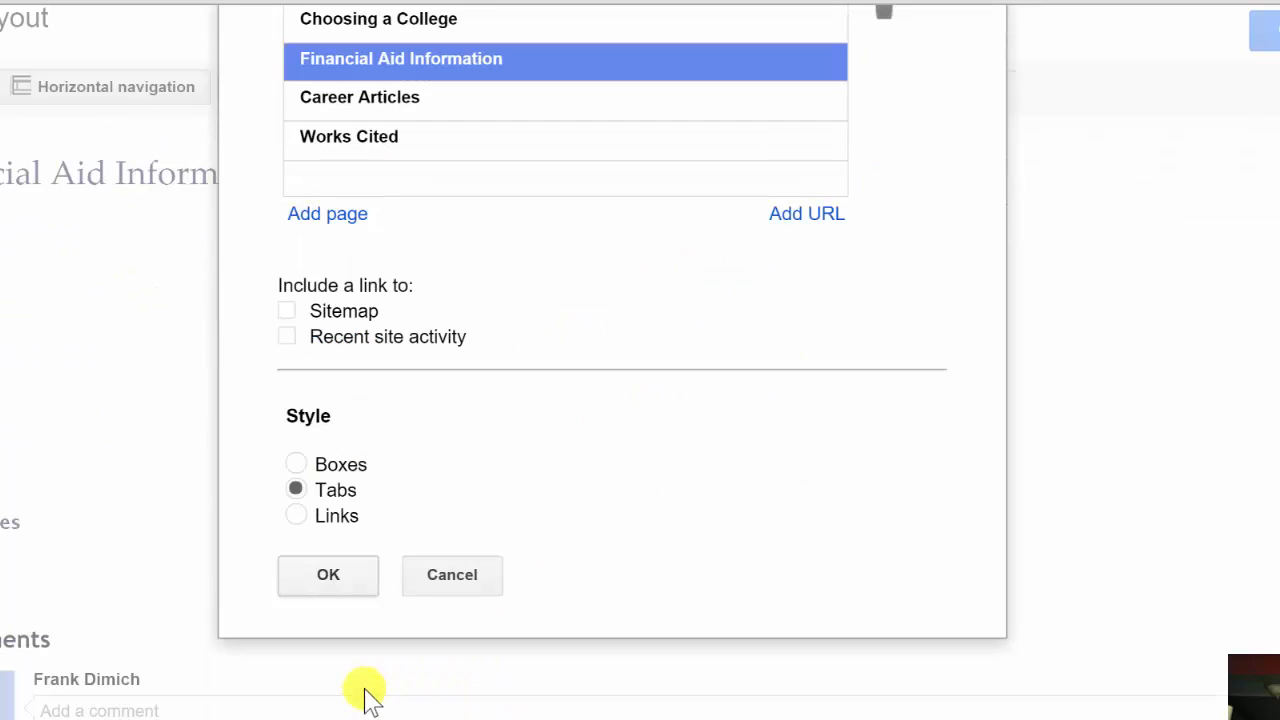
pyautogui.click(330, 576)
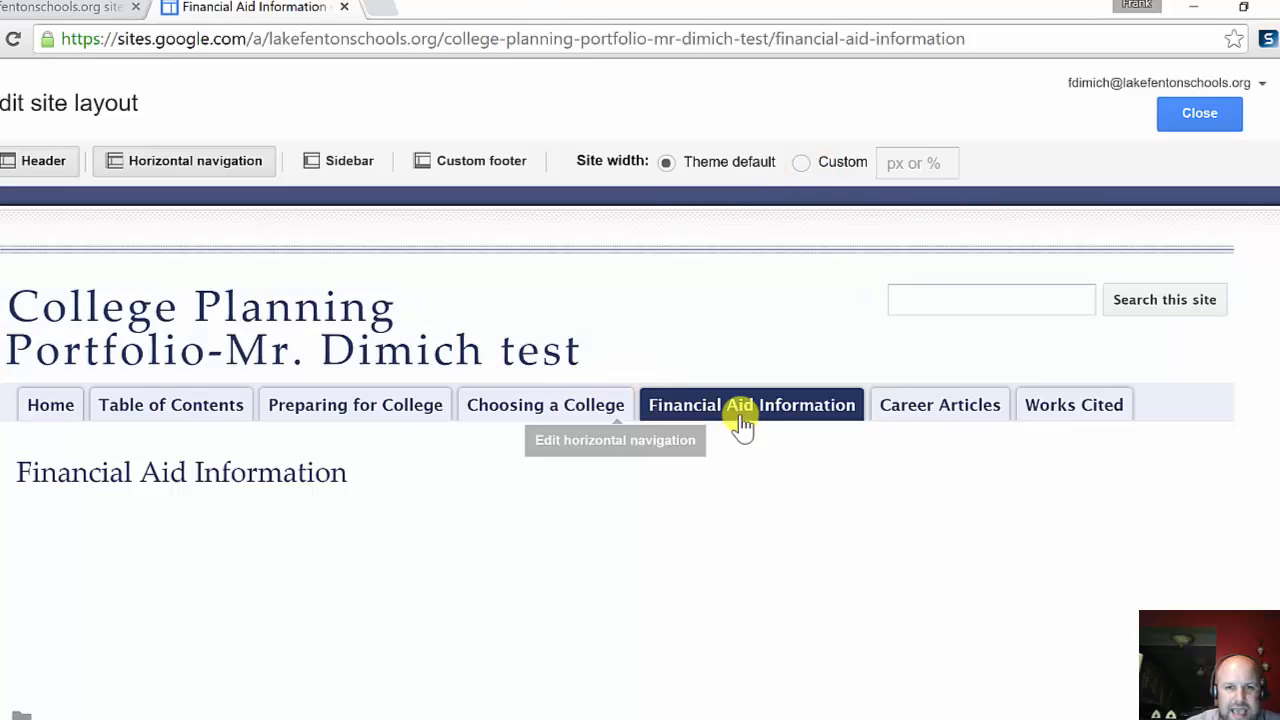
pyautogui.click(1188, 113)
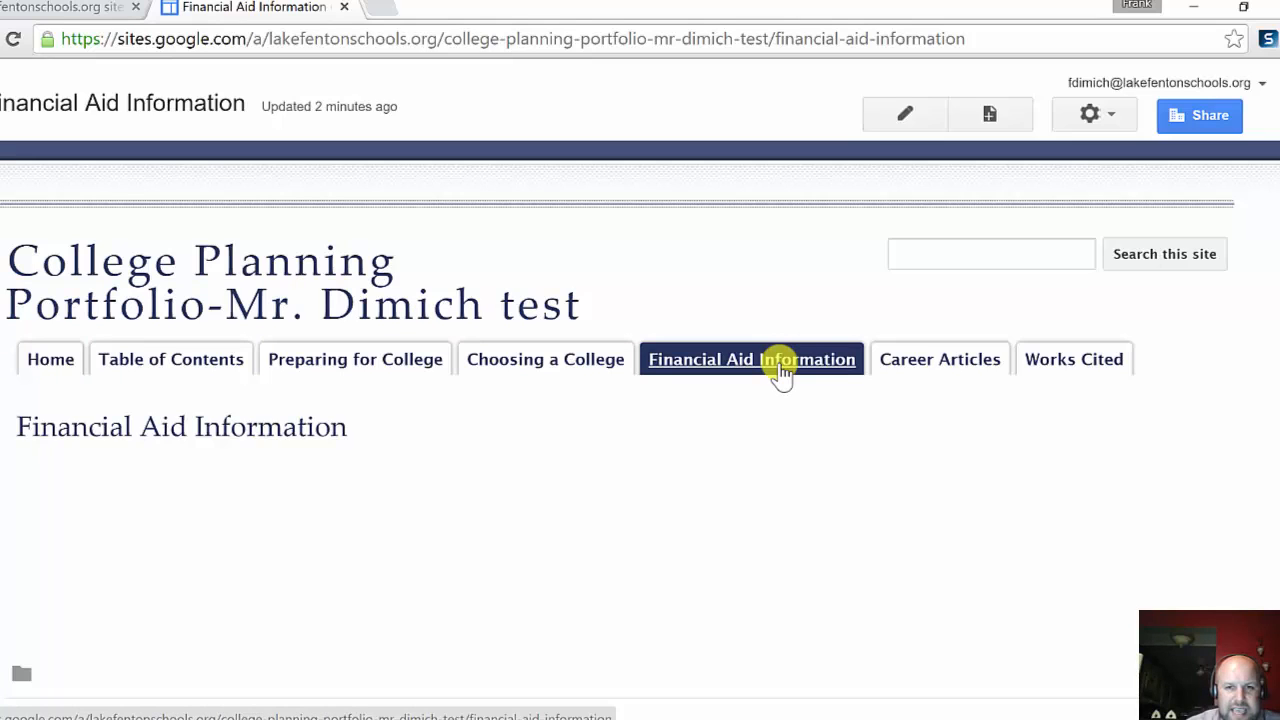
pyautogui.click(1100, 116)
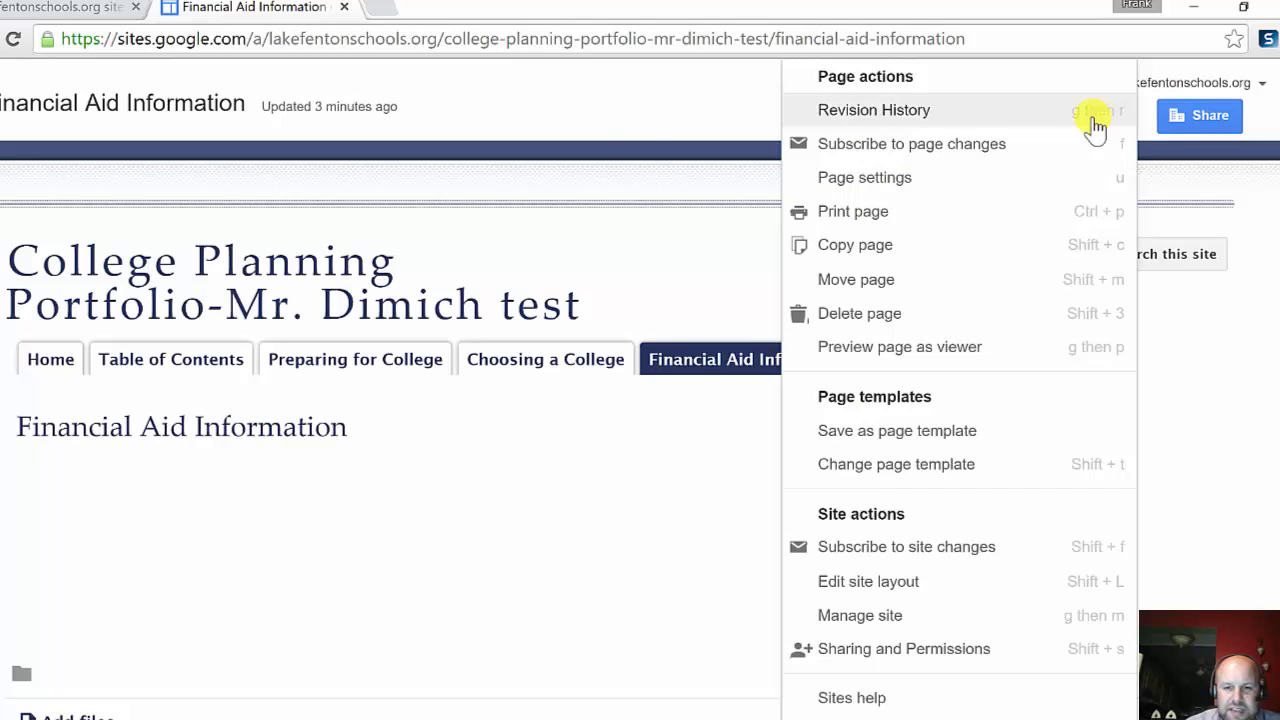
pyautogui.click(590, 124)
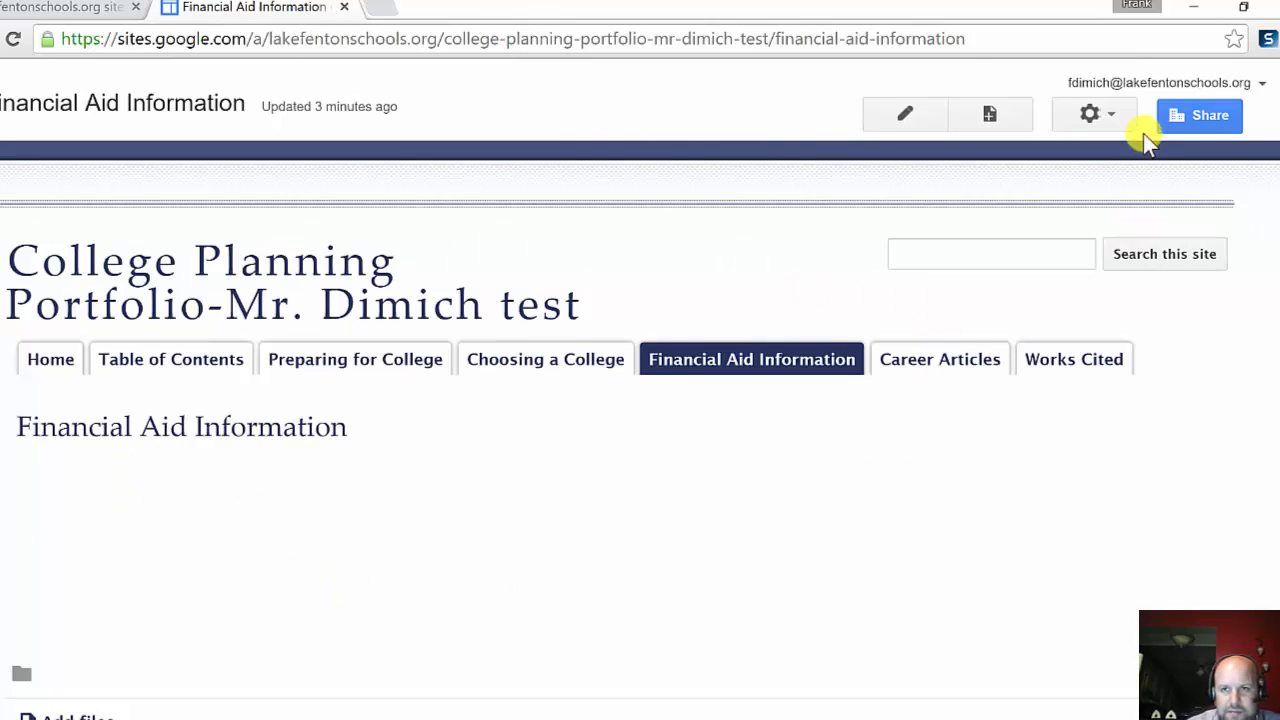
pyautogui.click(1114, 116)
pyautogui.scroll(-1, 955, 600)
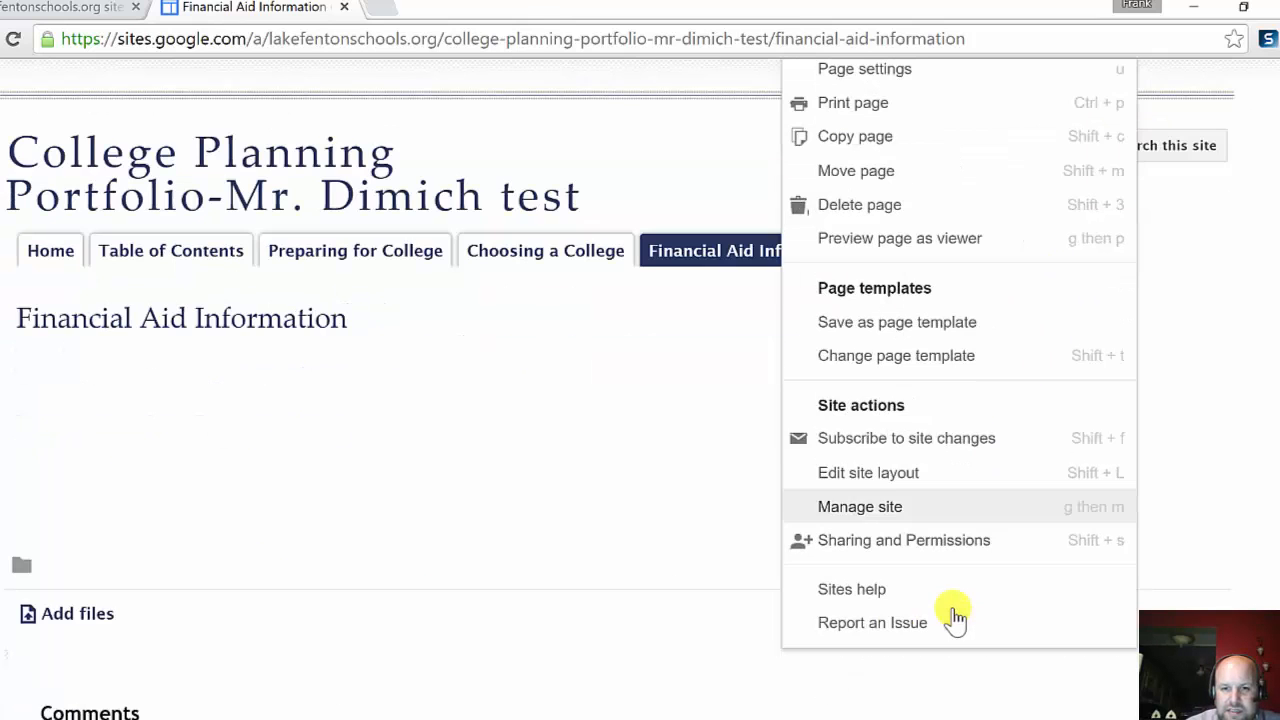
pyautogui.scroll(1, 955, 617)
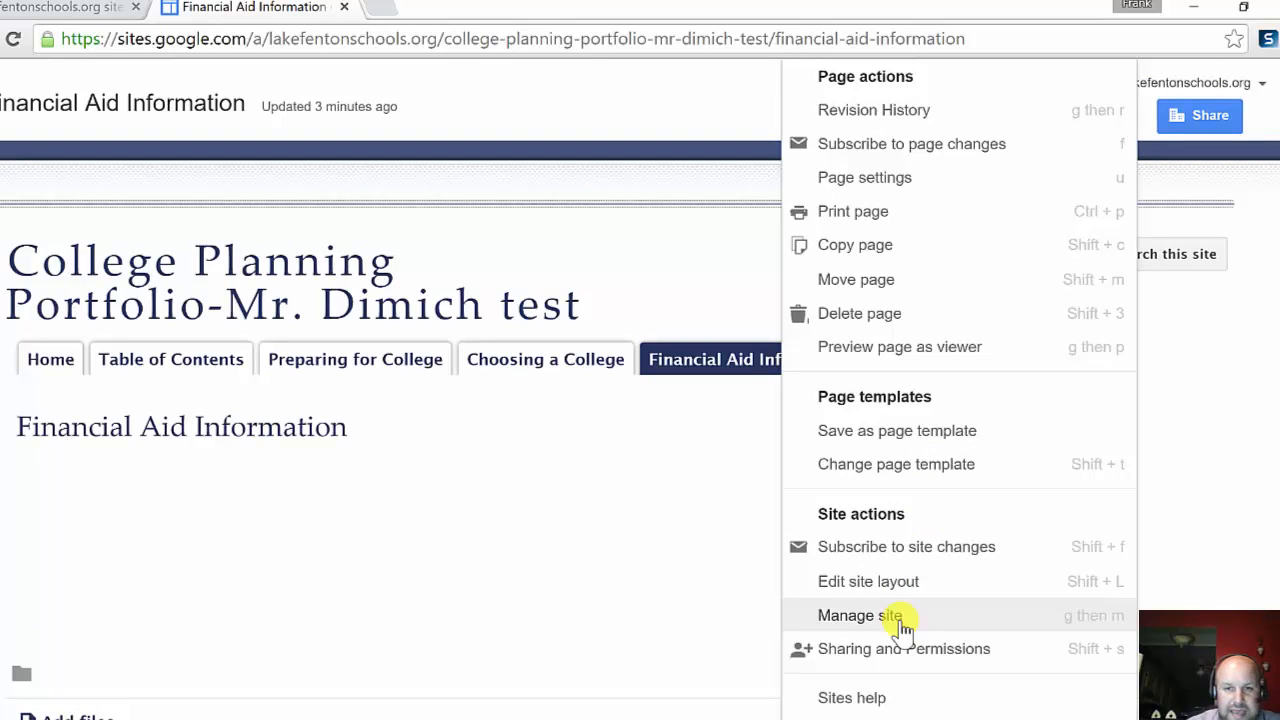
pyautogui.click(705, 92)
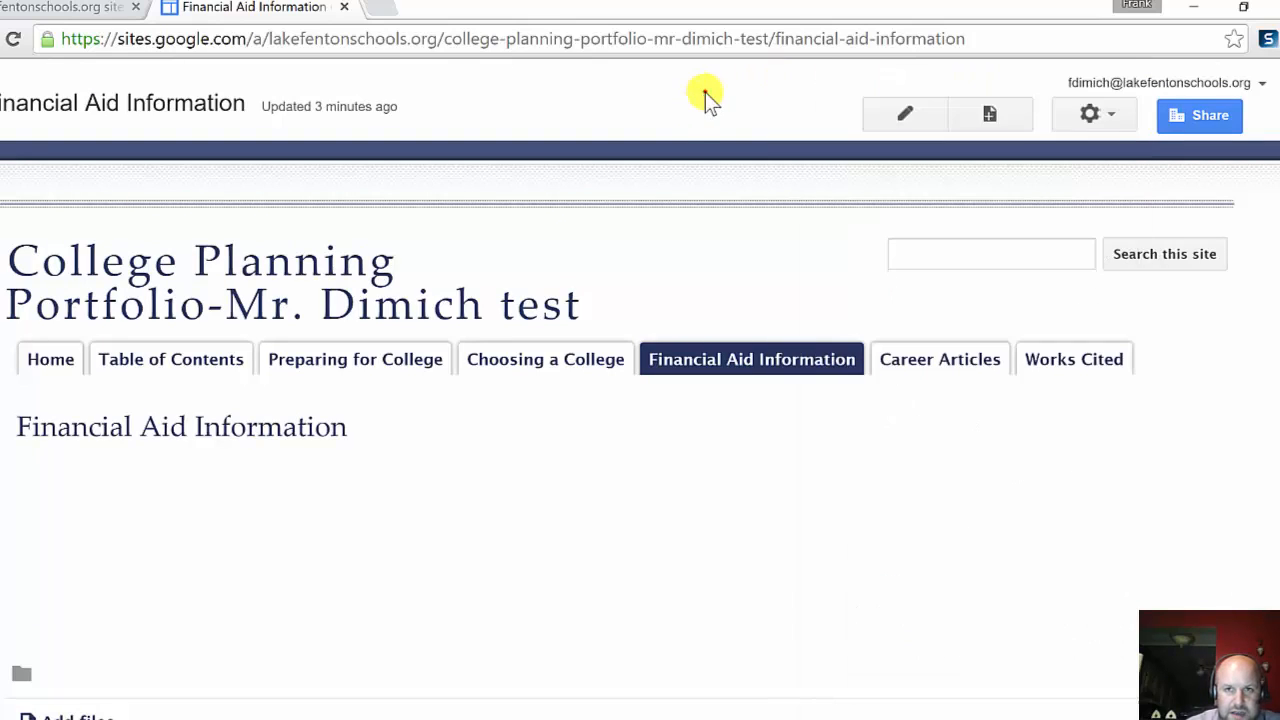
# Open the site management page and go to its Themes, Colors, and Fonts settings
pyautogui.click(1115, 117)
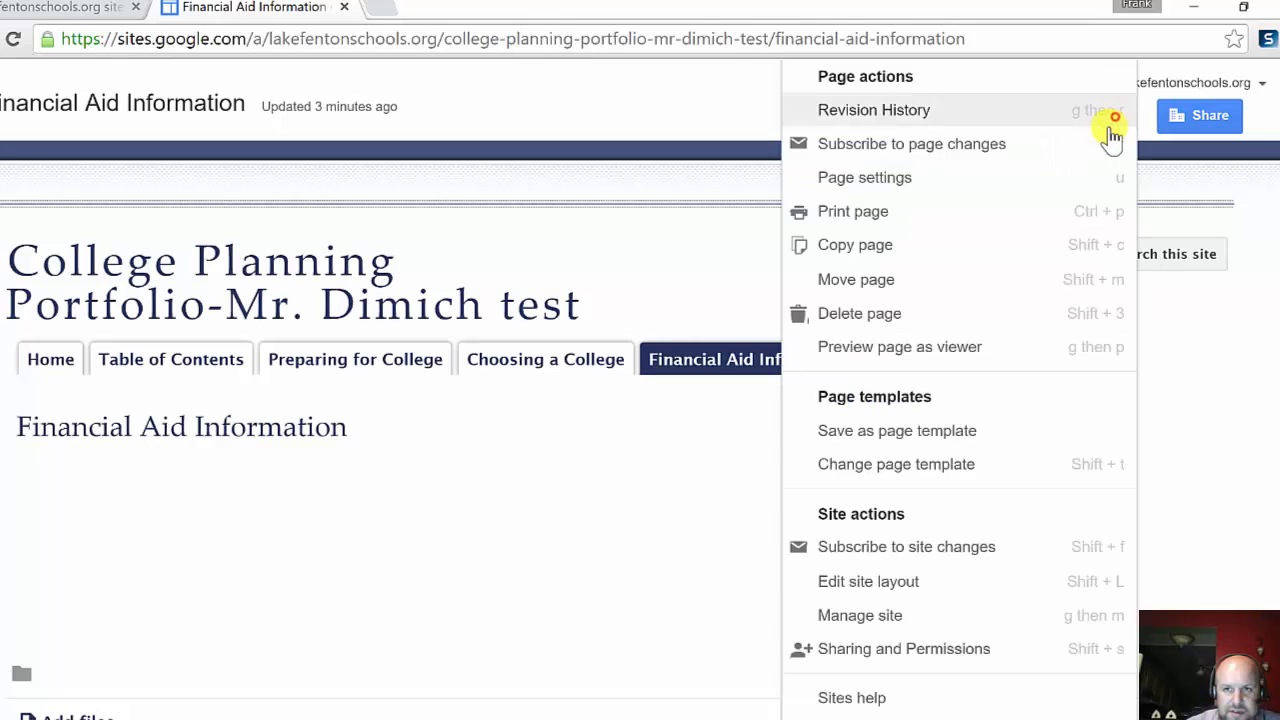
pyautogui.click(925, 615)
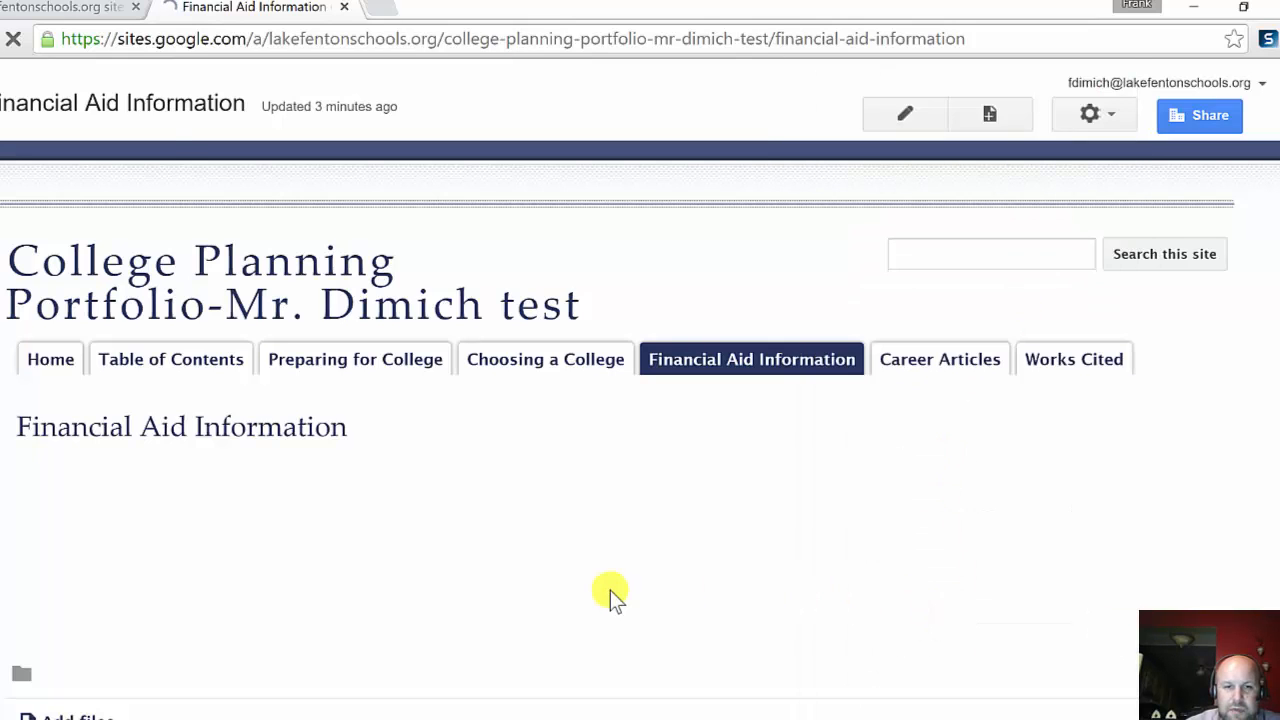
pyautogui.scroll(-1, 260, 565)
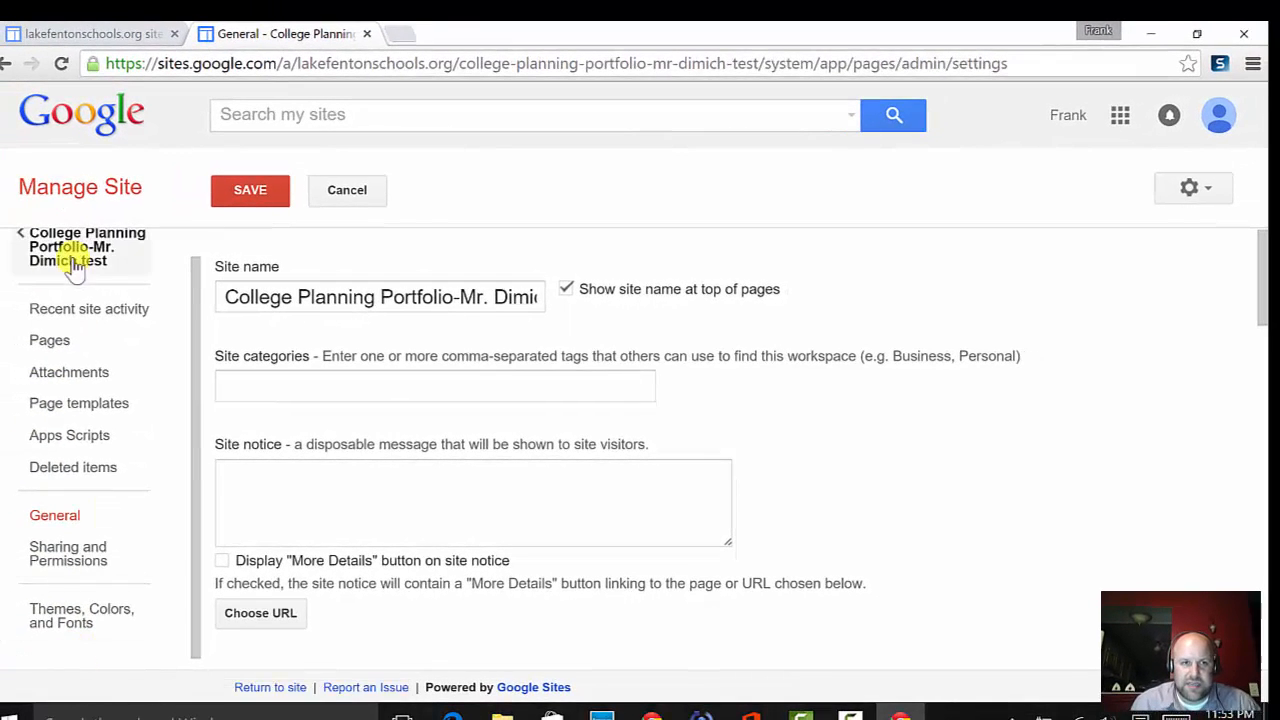
pyautogui.click(76, 620)
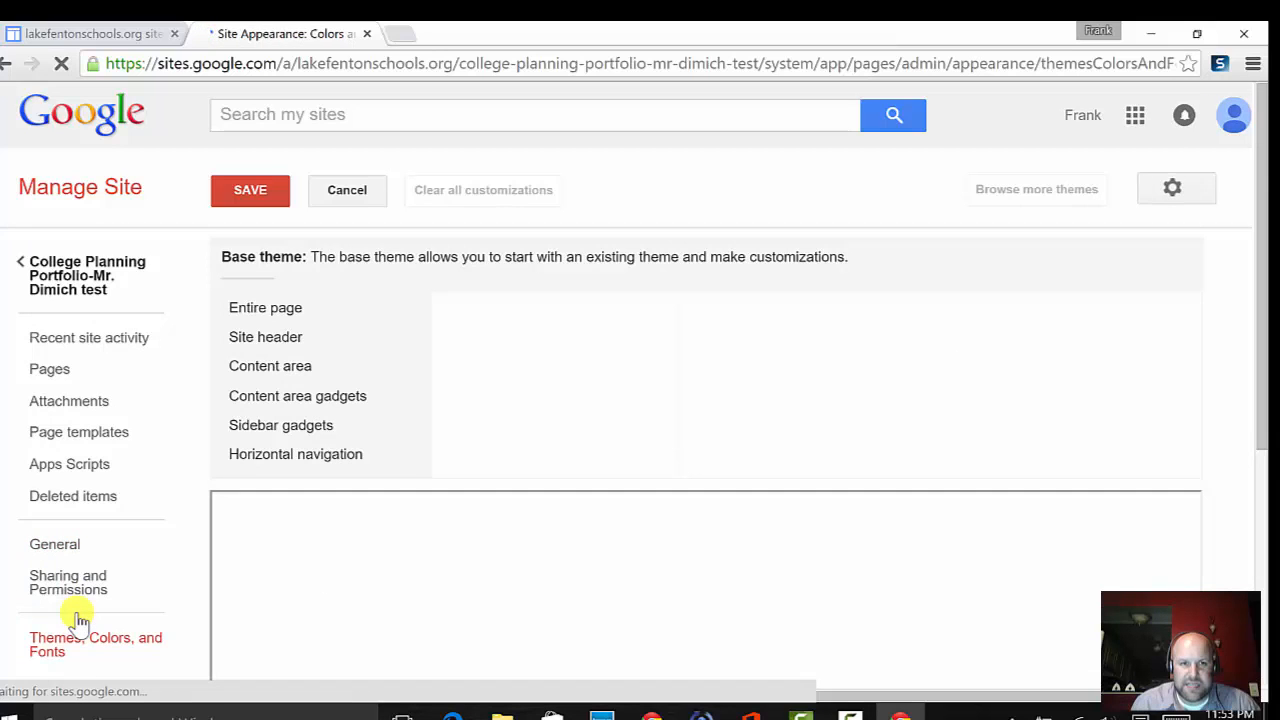
pyautogui.scroll(-4, 343, 277)
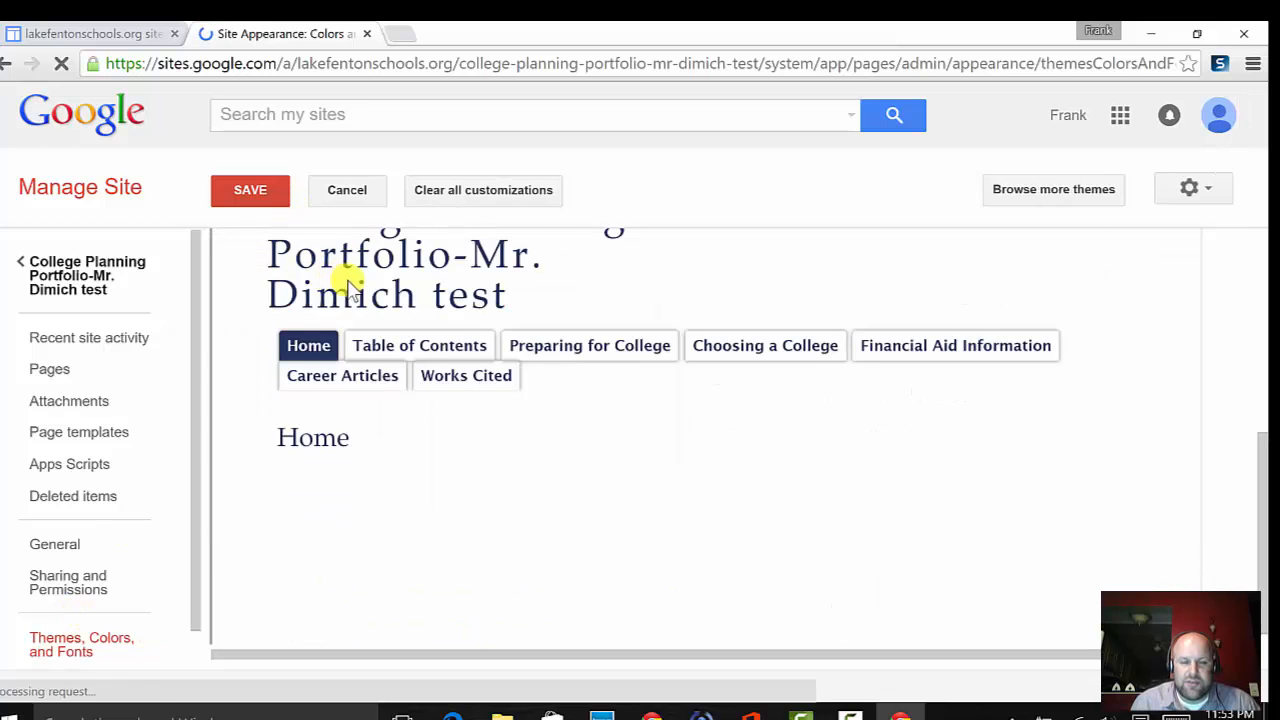
pyautogui.scroll(4, 343, 308)
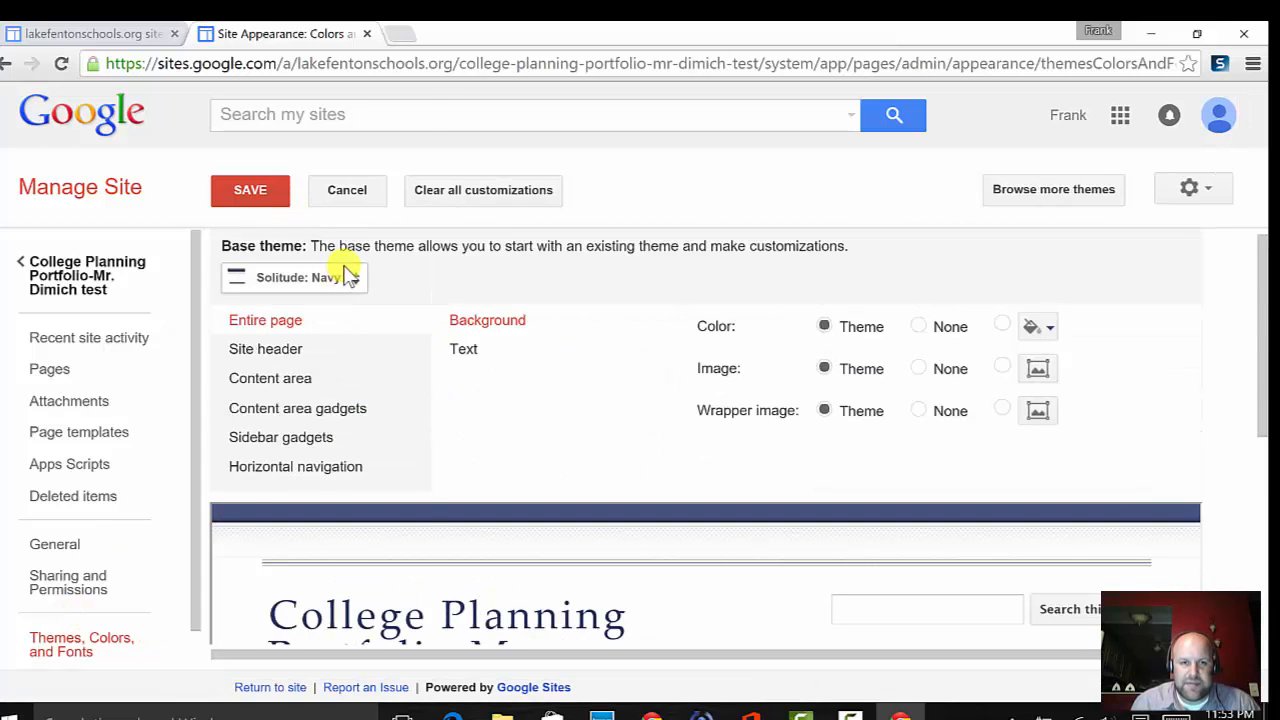
# Browse the available base themes and set the site's base theme to Garden
pyautogui.click(346, 278)
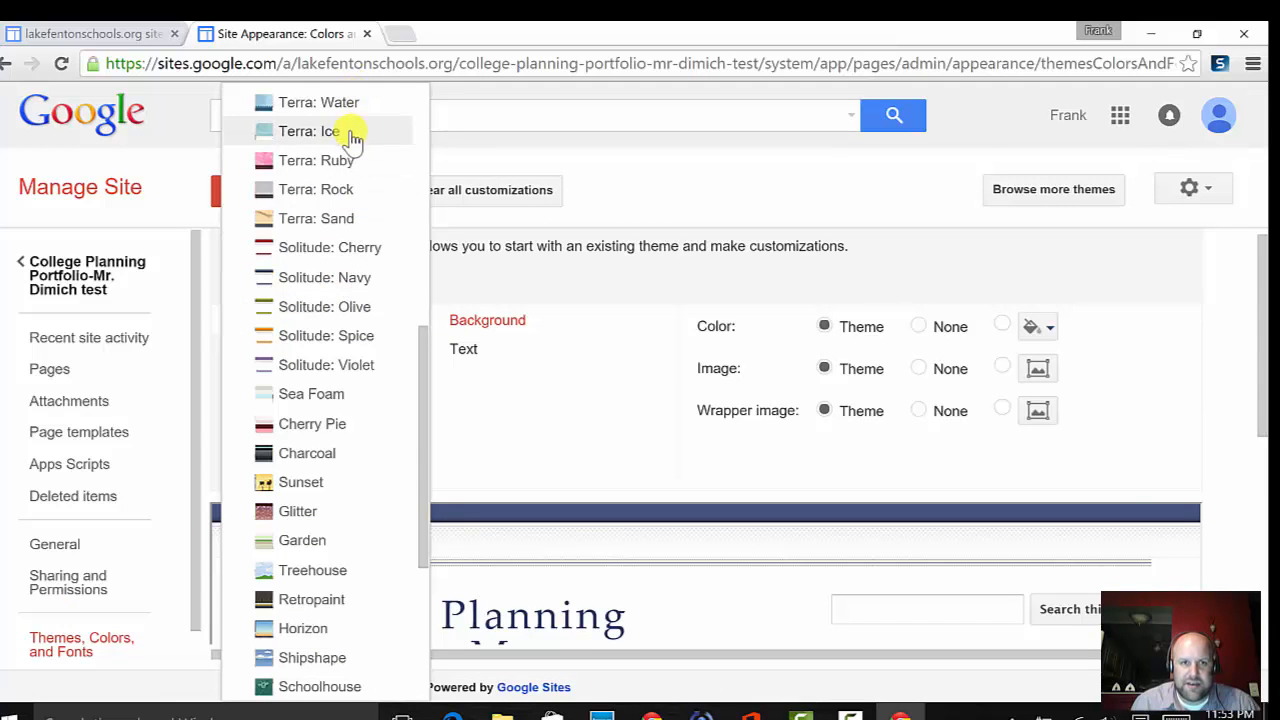
pyautogui.scroll(-4, 371, 617)
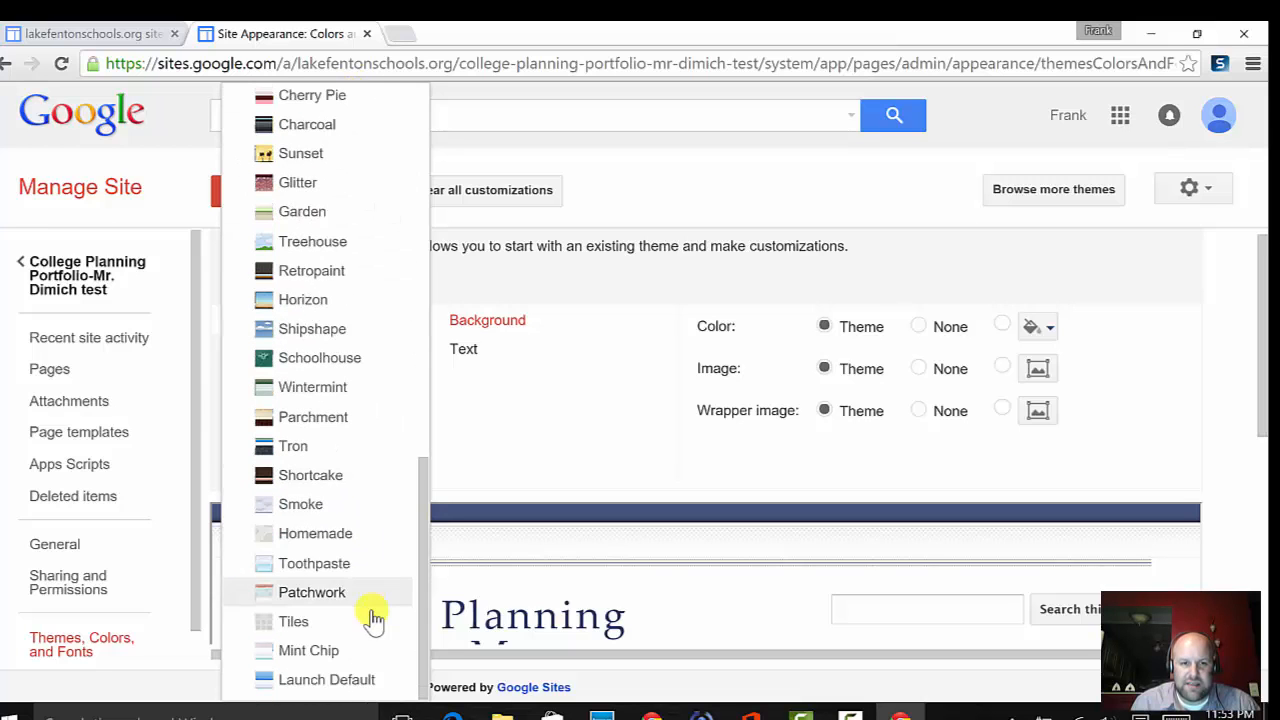
pyautogui.scroll(7, 363, 651)
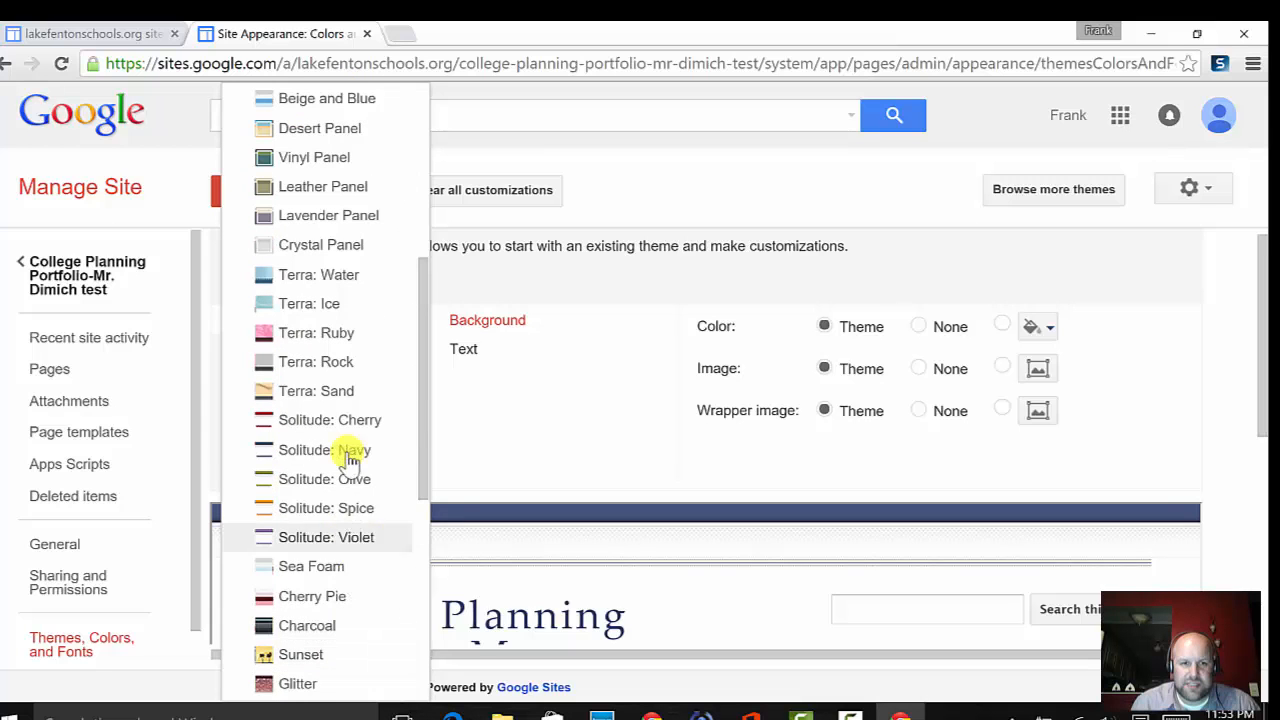
pyautogui.scroll(-6, 340, 600)
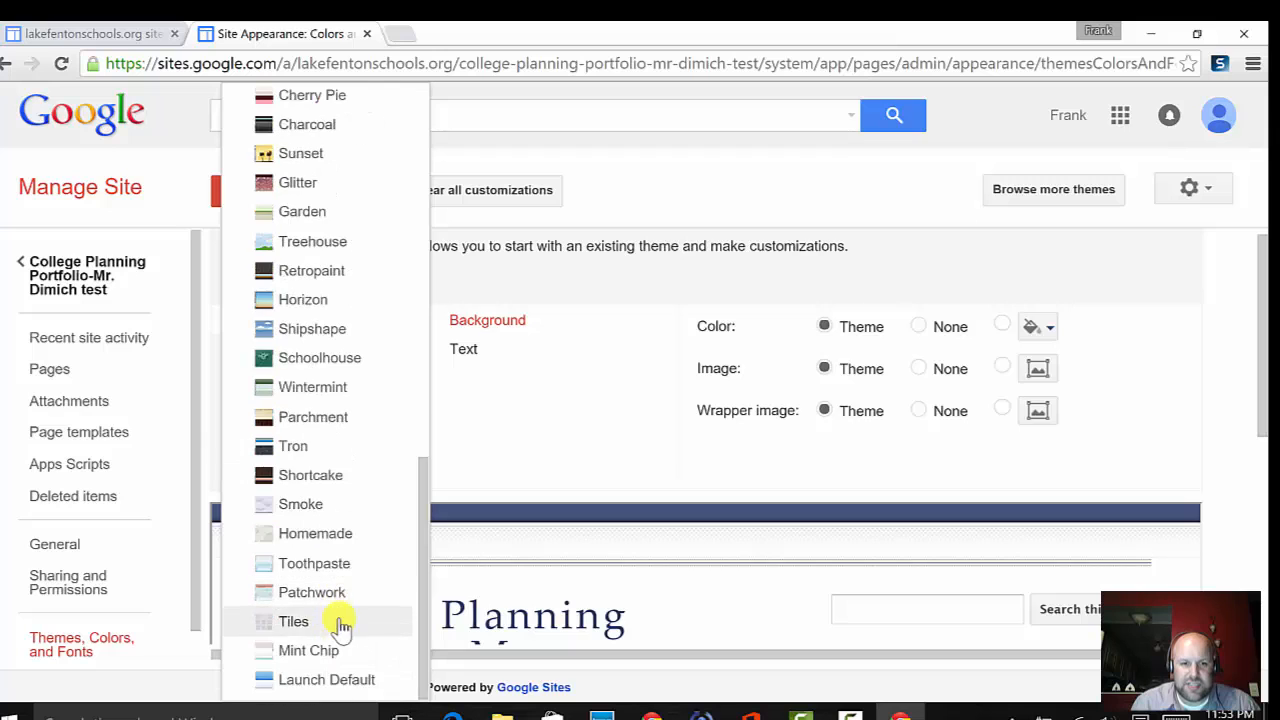
pyautogui.scroll(3, 340, 665)
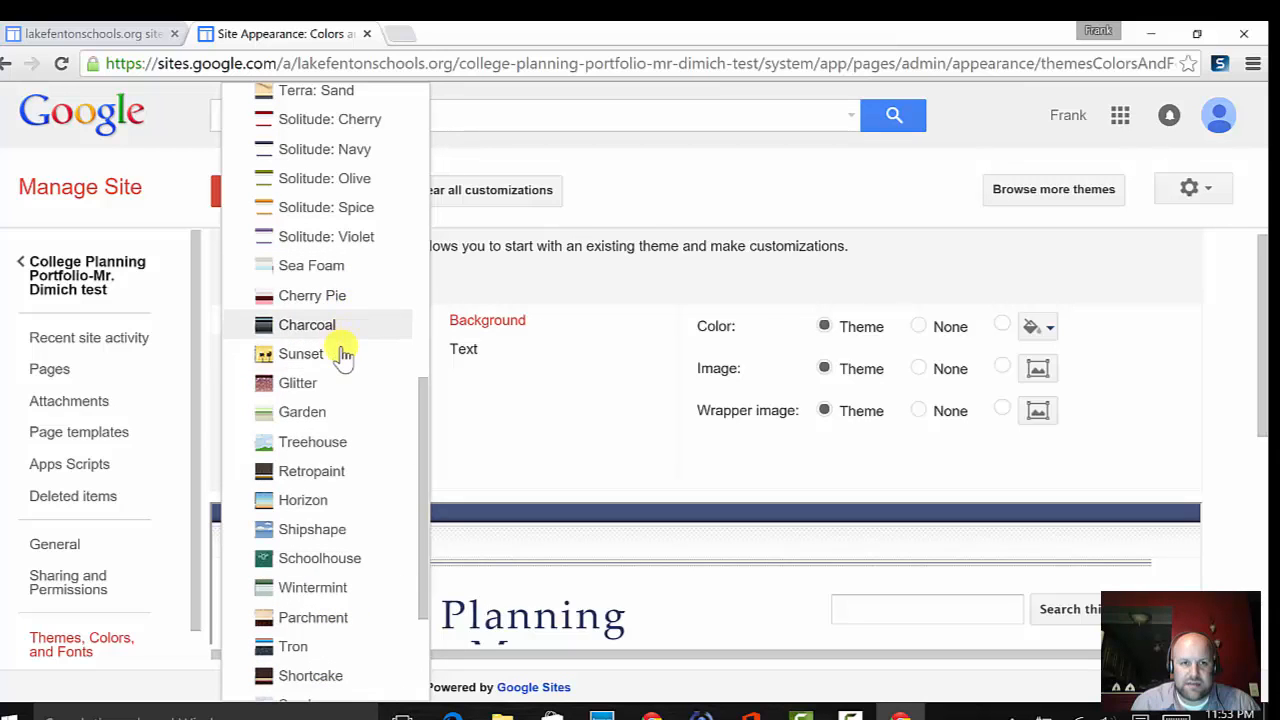
pyautogui.click(341, 411)
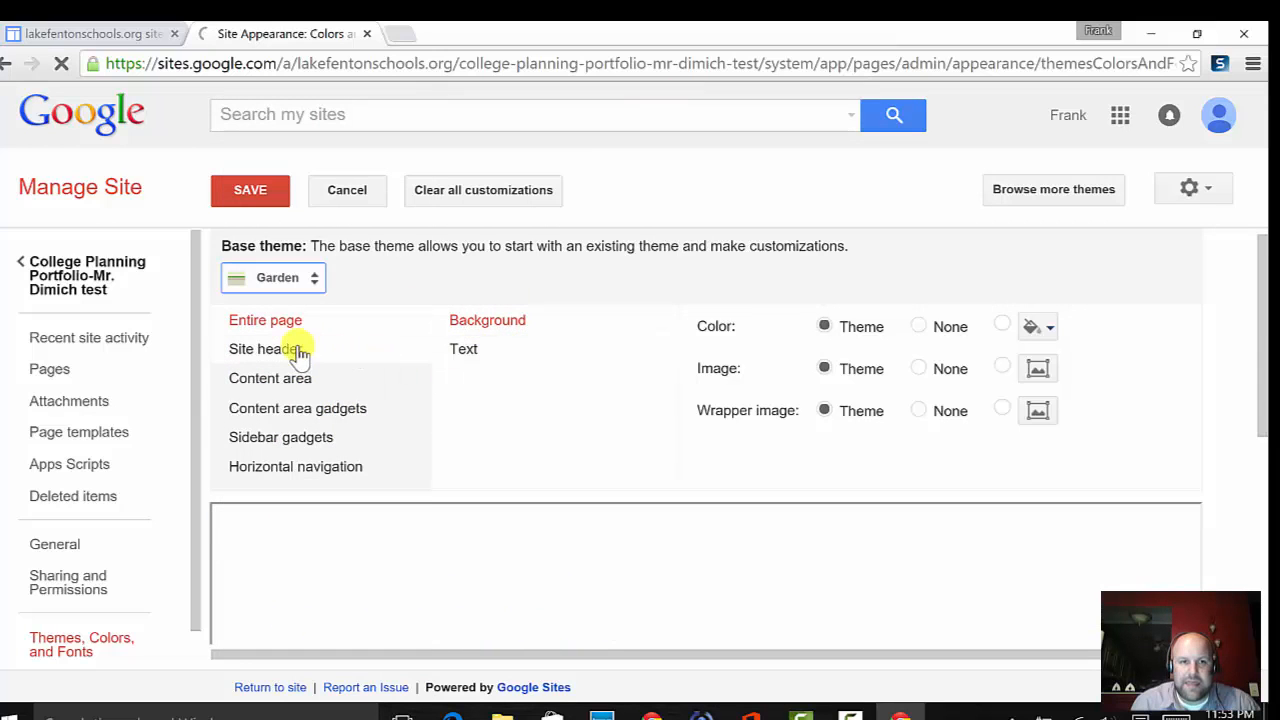
# Set the entire page's background to a custom pale teal-blue color
pyautogui.click(1004, 320)
pyautogui.click(1048, 322)
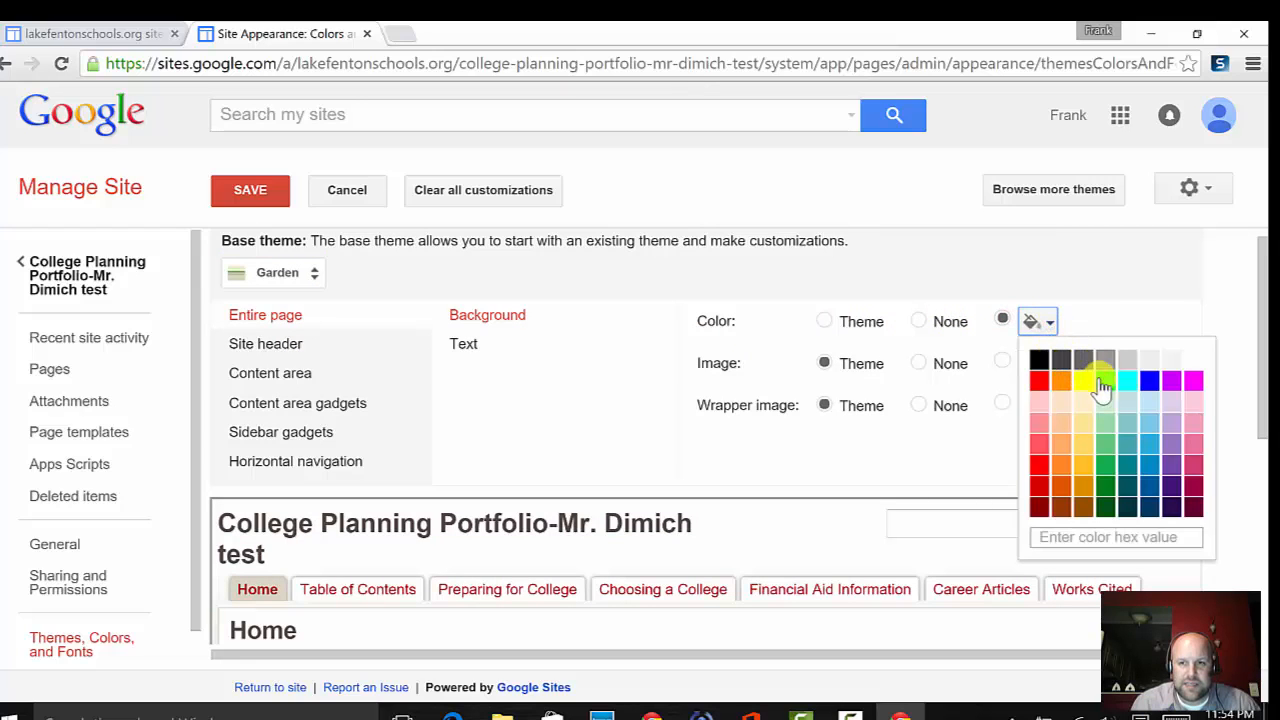
pyautogui.click(1137, 406)
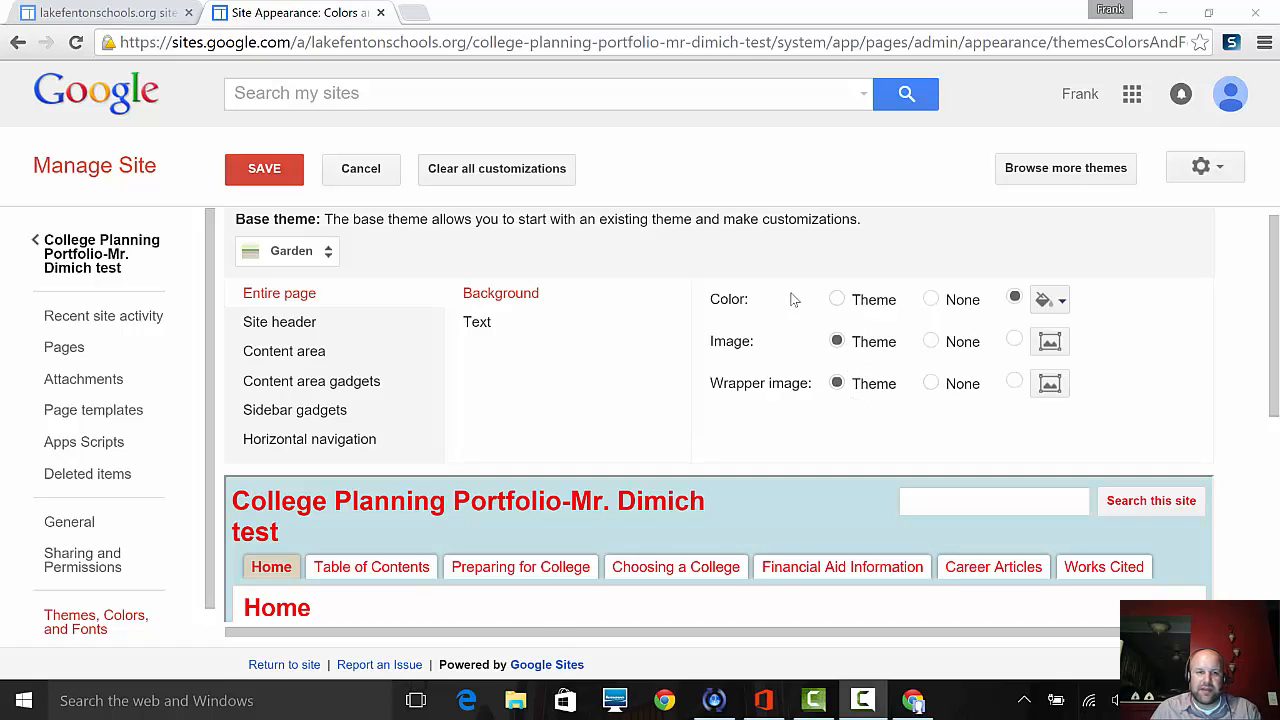
# Give the site header a custom light yellow background color
pyautogui.click(298, 322)
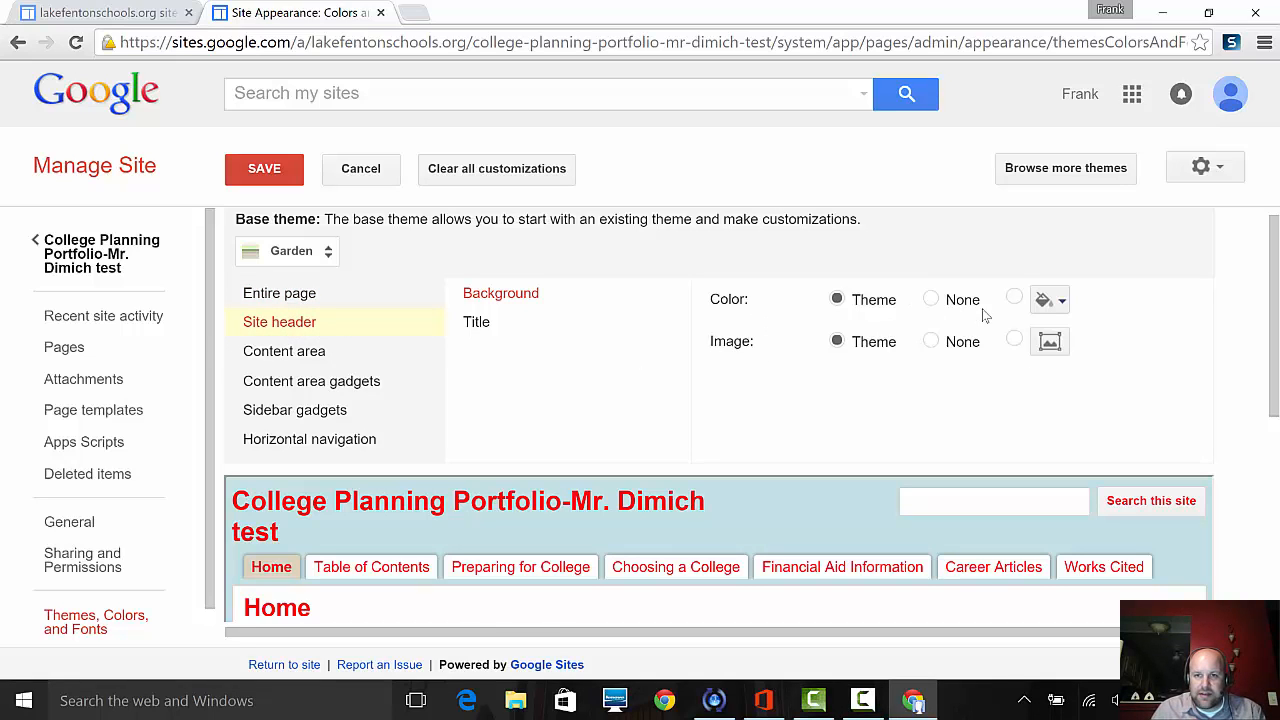
pyautogui.click(1014, 300)
pyautogui.click(1050, 300)
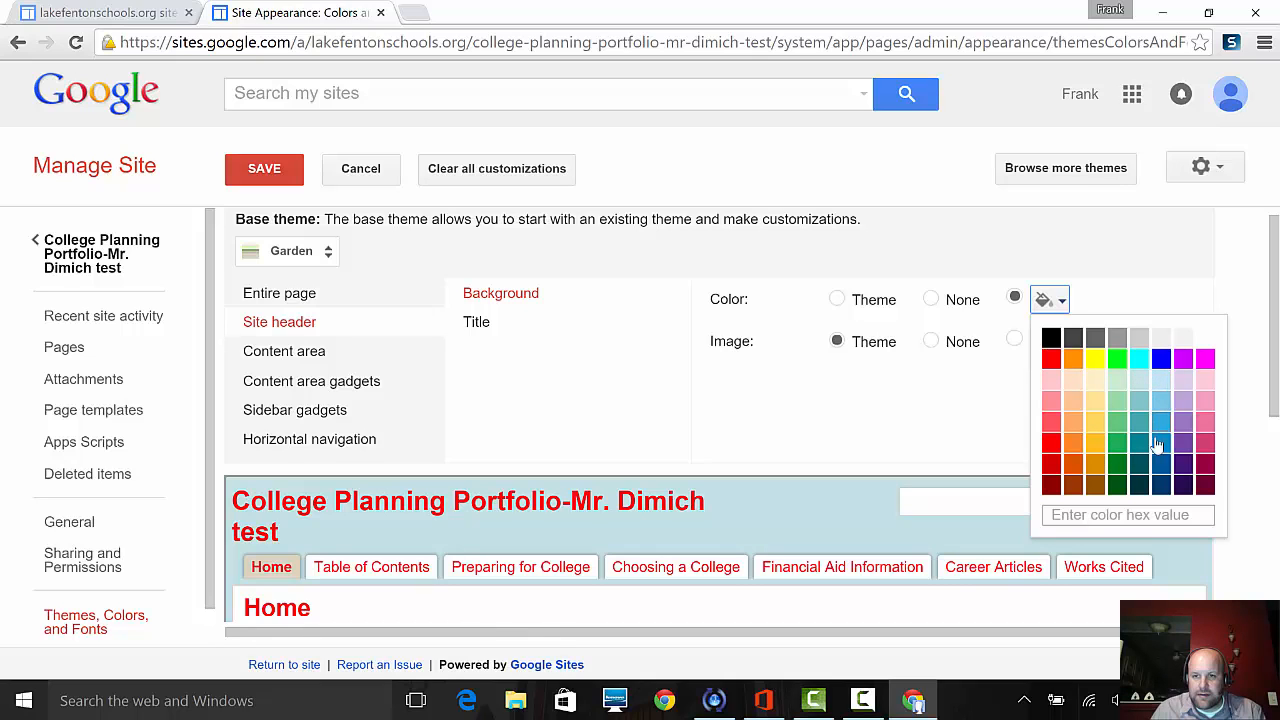
pyautogui.click(1095, 400)
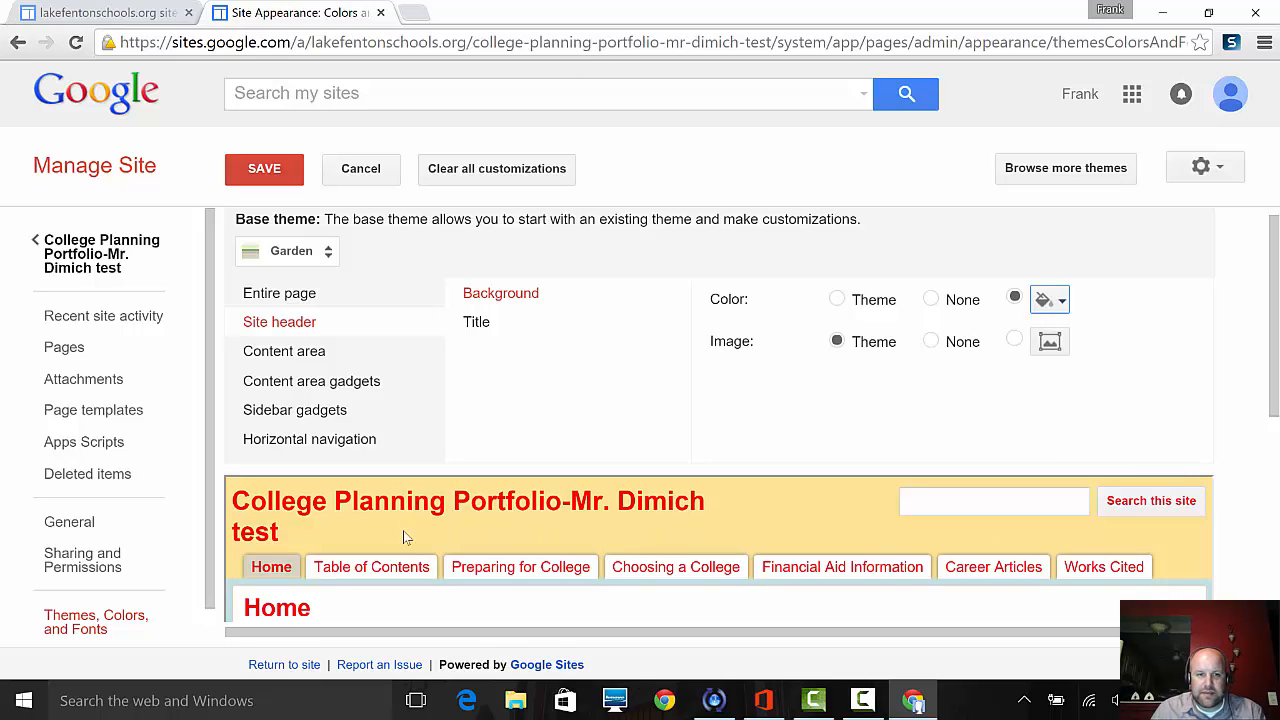
# Change the site header's title color to bright blue
pyautogui.click(478, 324)
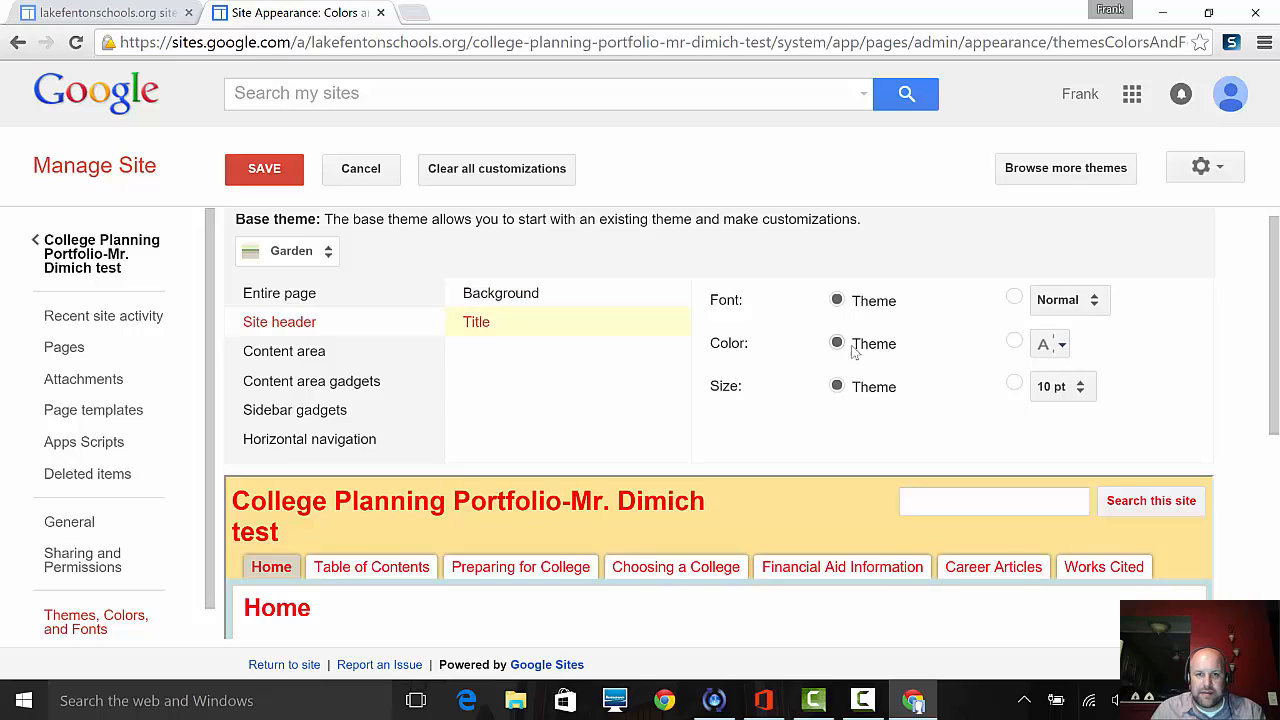
pyautogui.click(1062, 345)
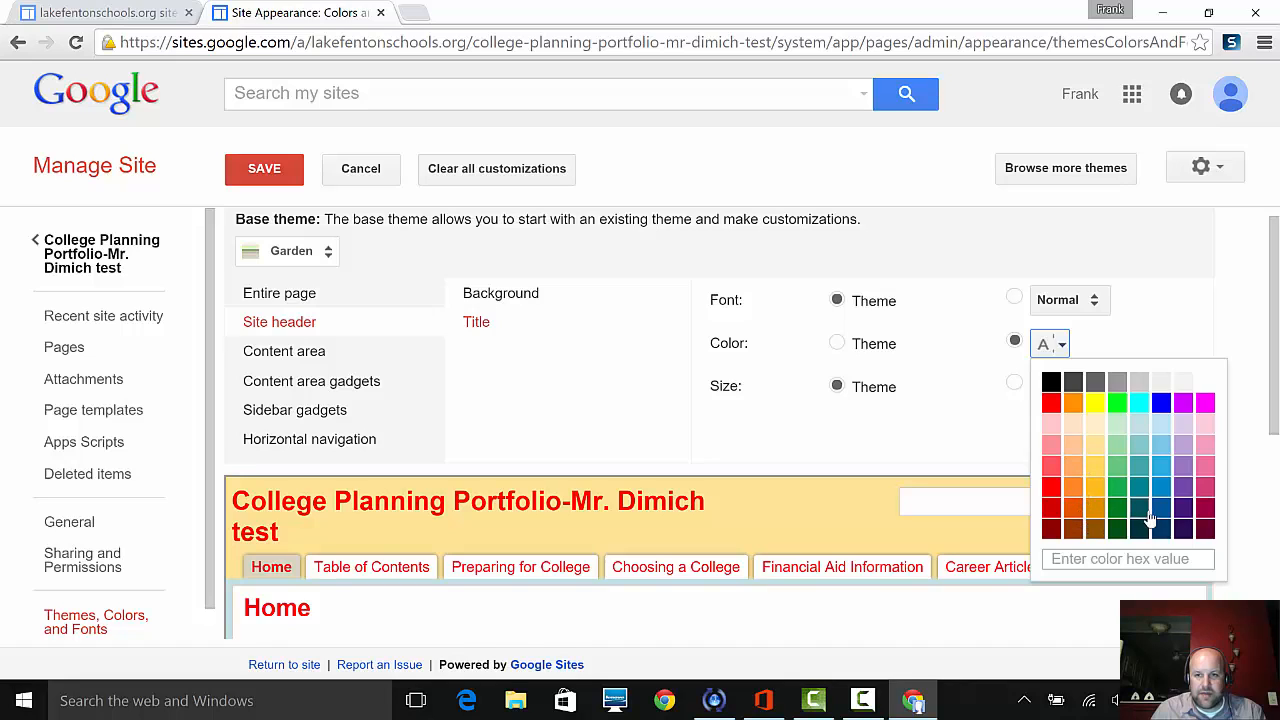
pyautogui.click(1163, 404)
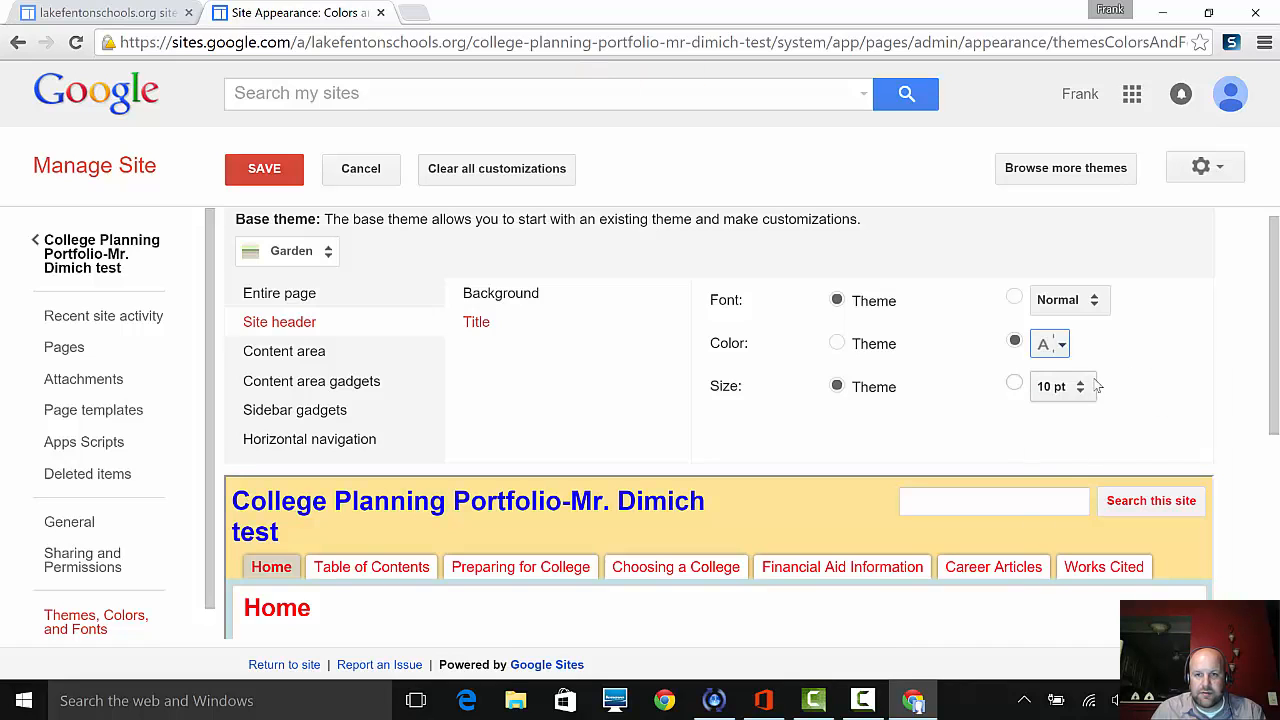
# Try 16 pt and 24 pt for the site header title, and set its size to 18 pt
pyautogui.click(1015, 388)
pyautogui.click(1077, 388)
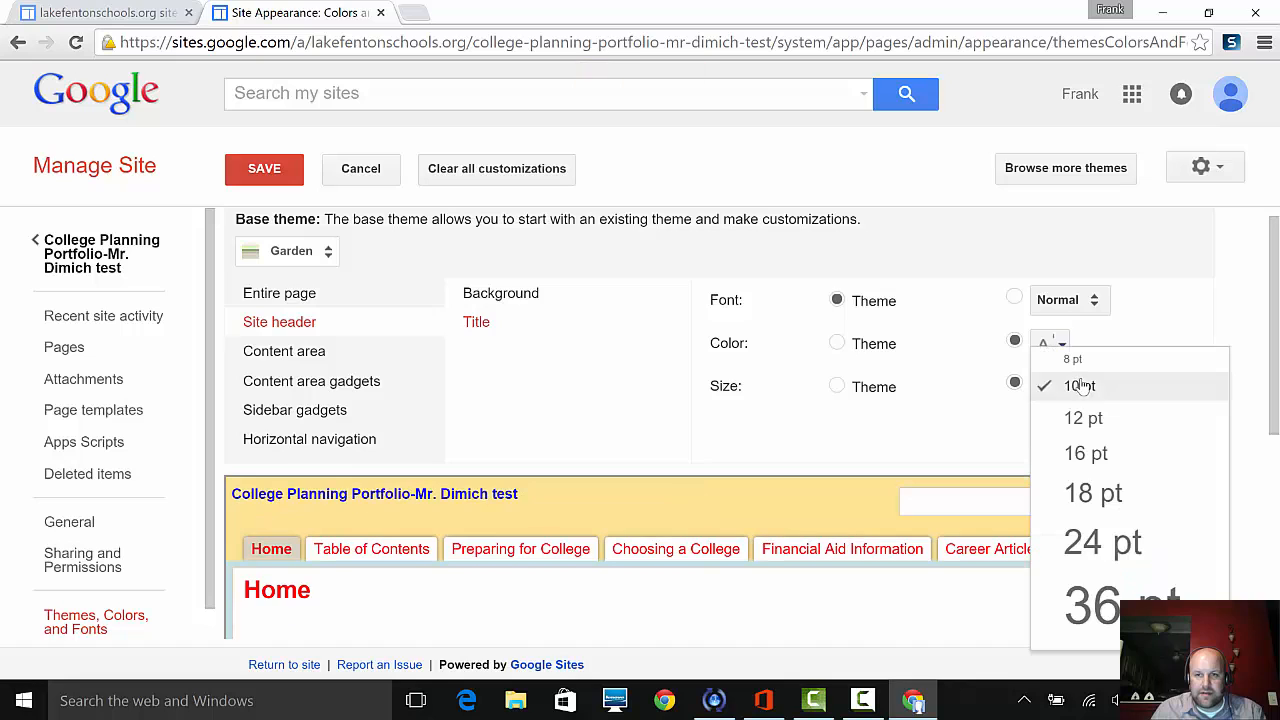
pyautogui.click(1094, 455)
pyautogui.click(1080, 390)
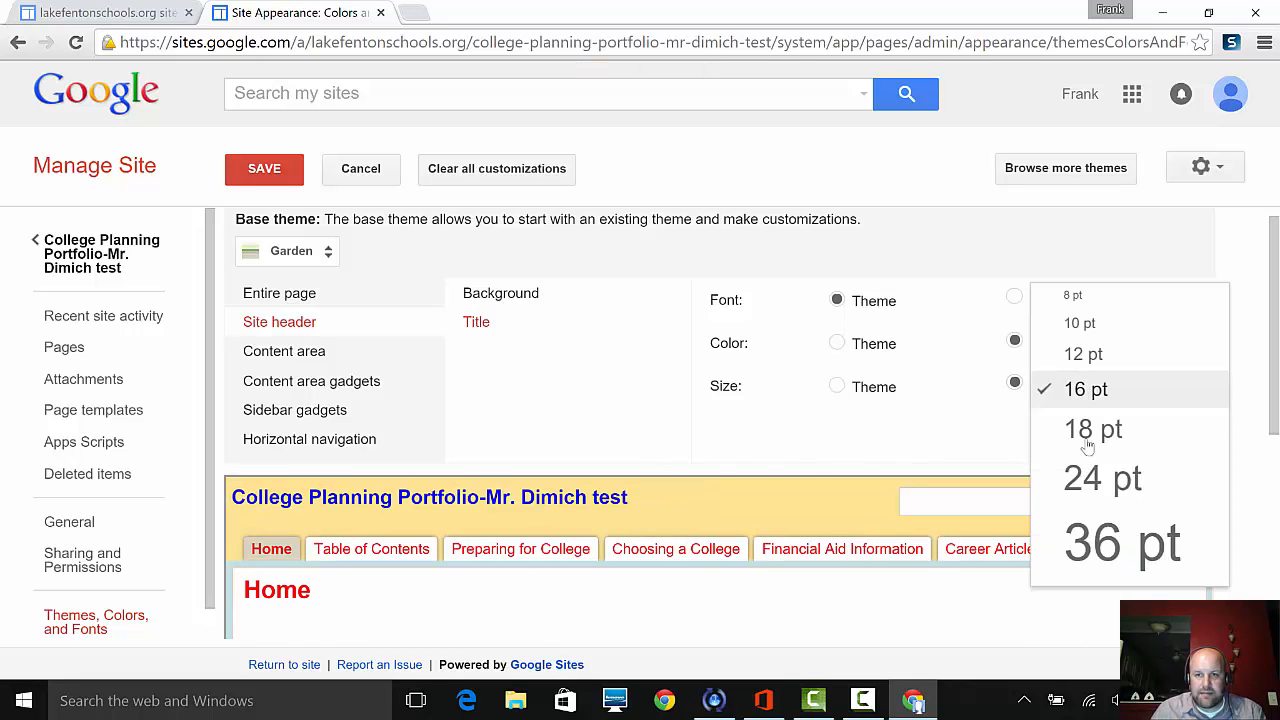
pyautogui.click(1073, 462)
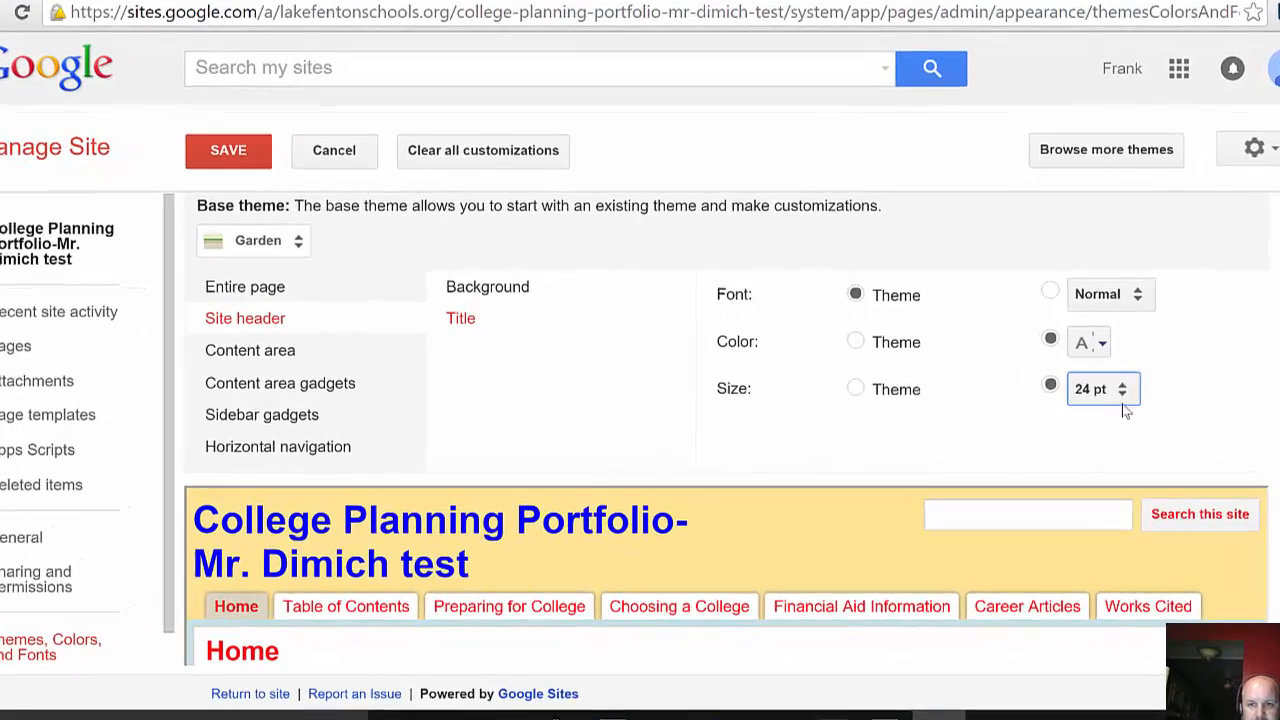
pyautogui.click(1075, 388)
pyautogui.click(1157, 372)
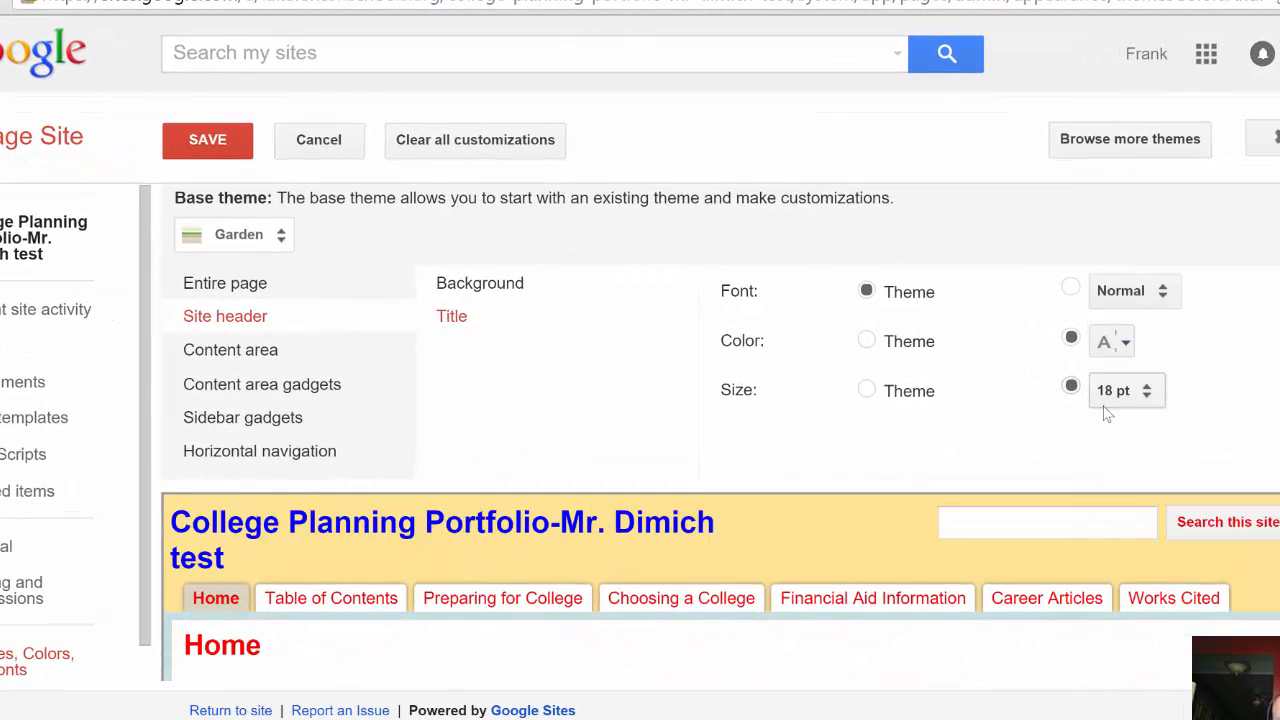
pyautogui.click(1108, 400)
pyautogui.click(1114, 398)
# Review the appearance options for the entire page's text, the content area, content area gadgets, and sidebar gadgets
pyautogui.click(229, 283)
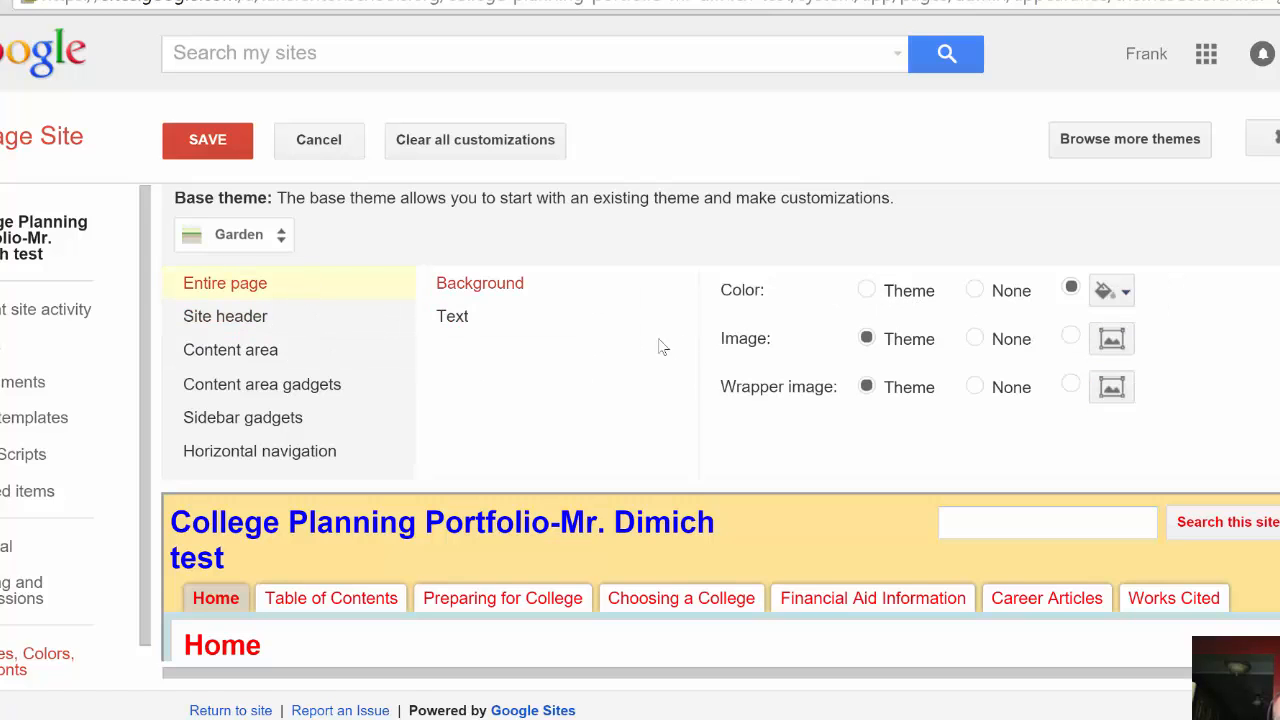
pyautogui.click(465, 328)
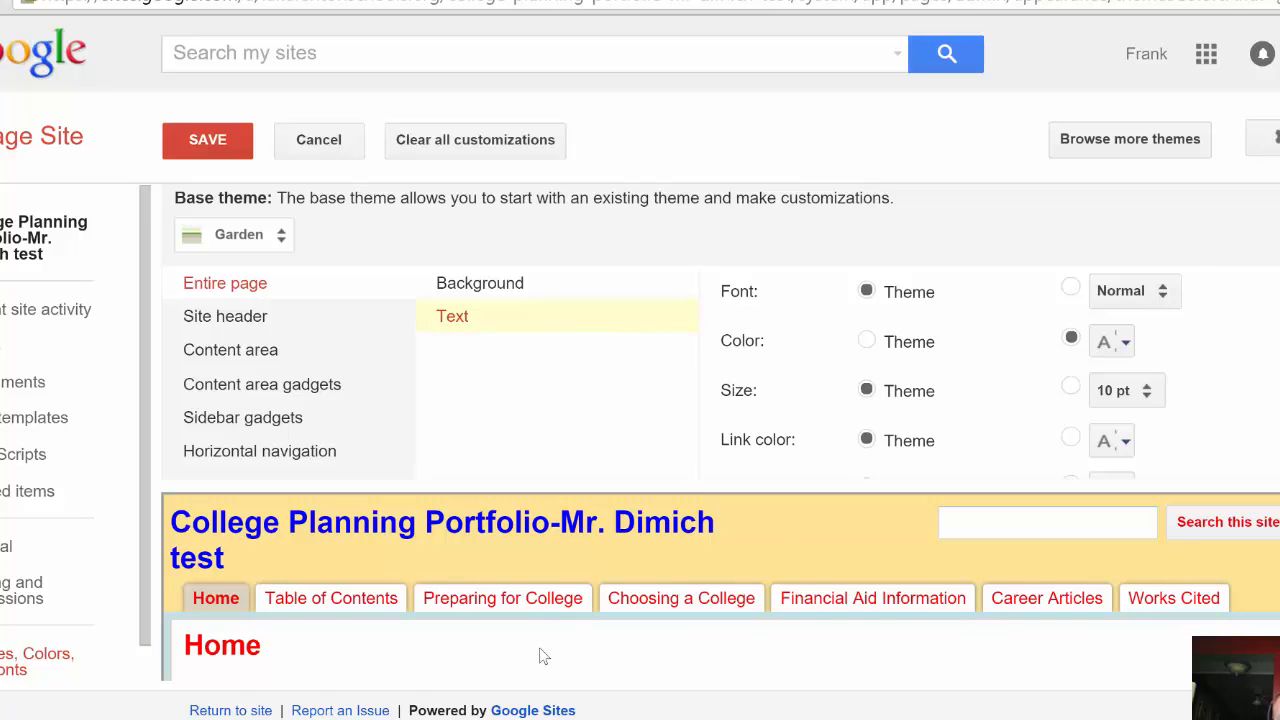
pyautogui.click(255, 352)
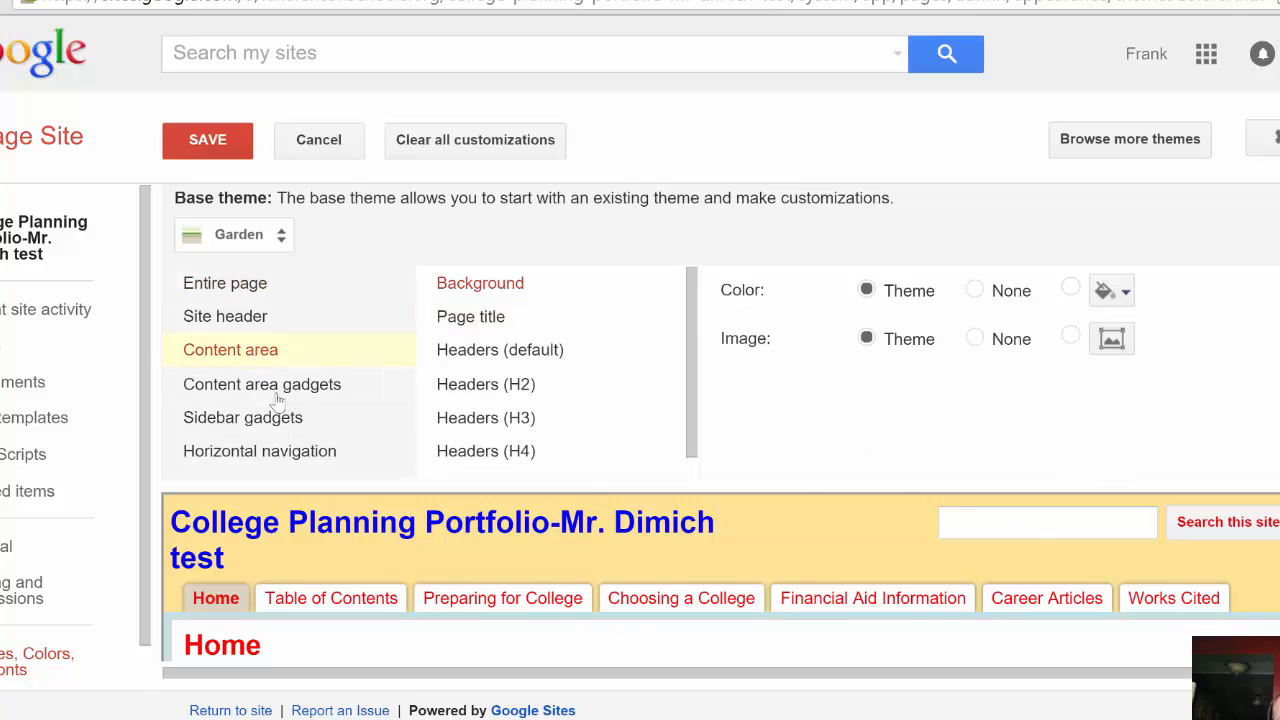
pyautogui.scroll(-1, 477, 571)
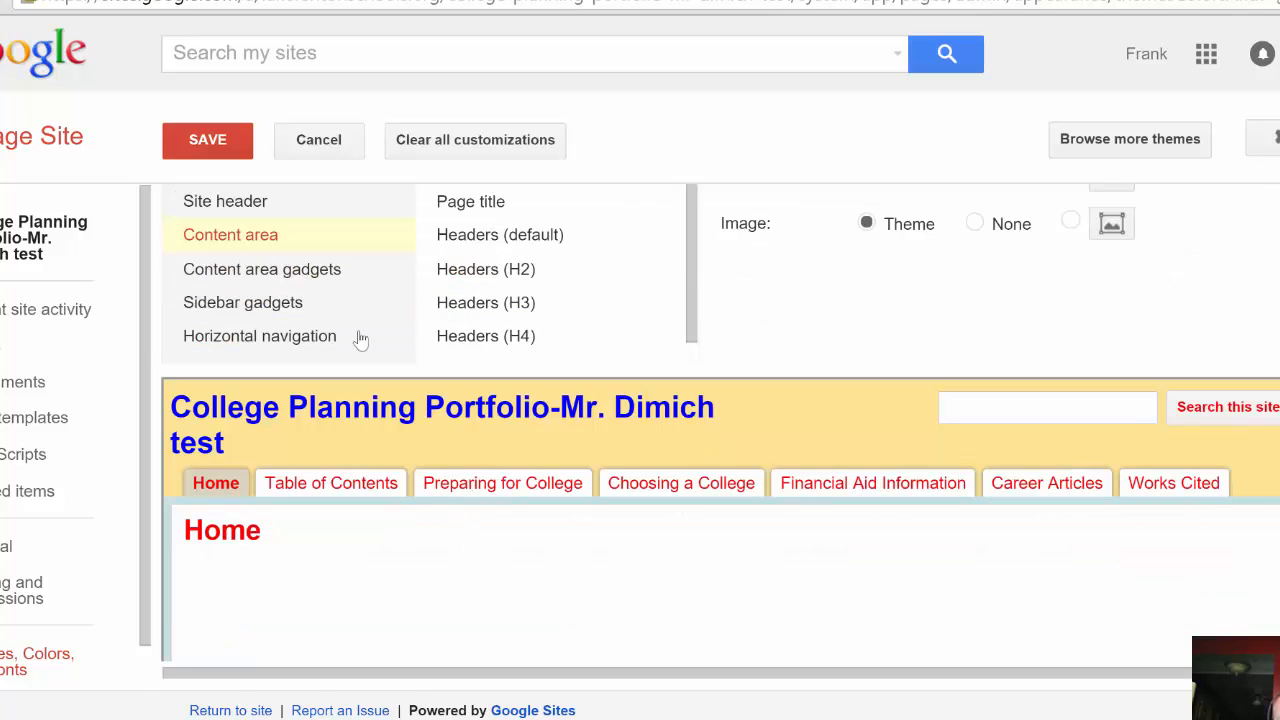
pyautogui.click(282, 269)
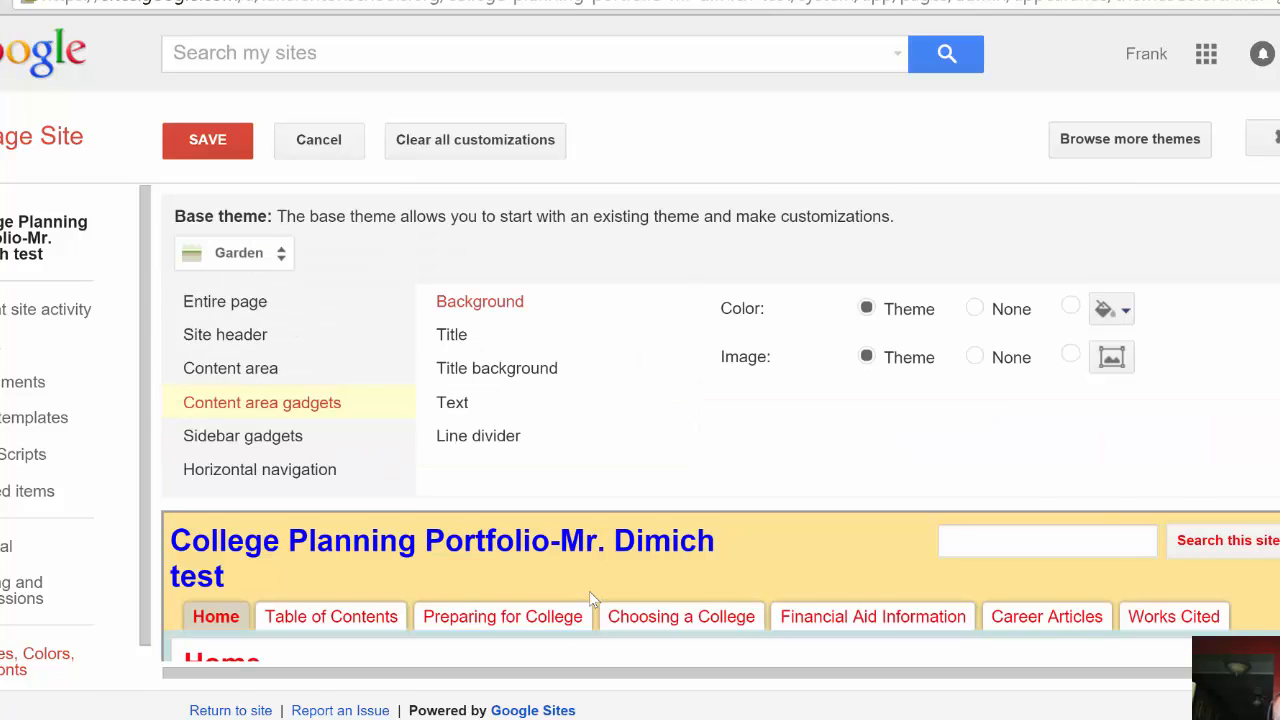
pyautogui.scroll(-1, 584, 592)
pyautogui.scroll(1, 364, 530)
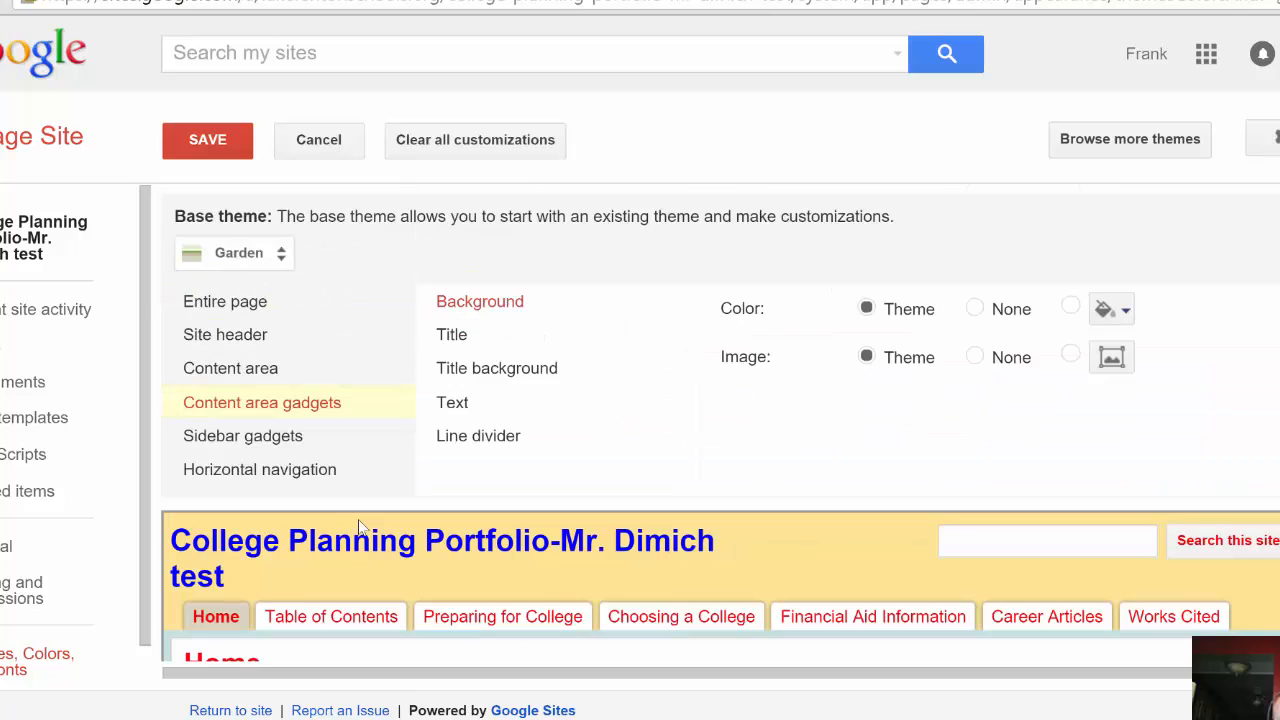
pyautogui.click(493, 375)
pyautogui.click(256, 370)
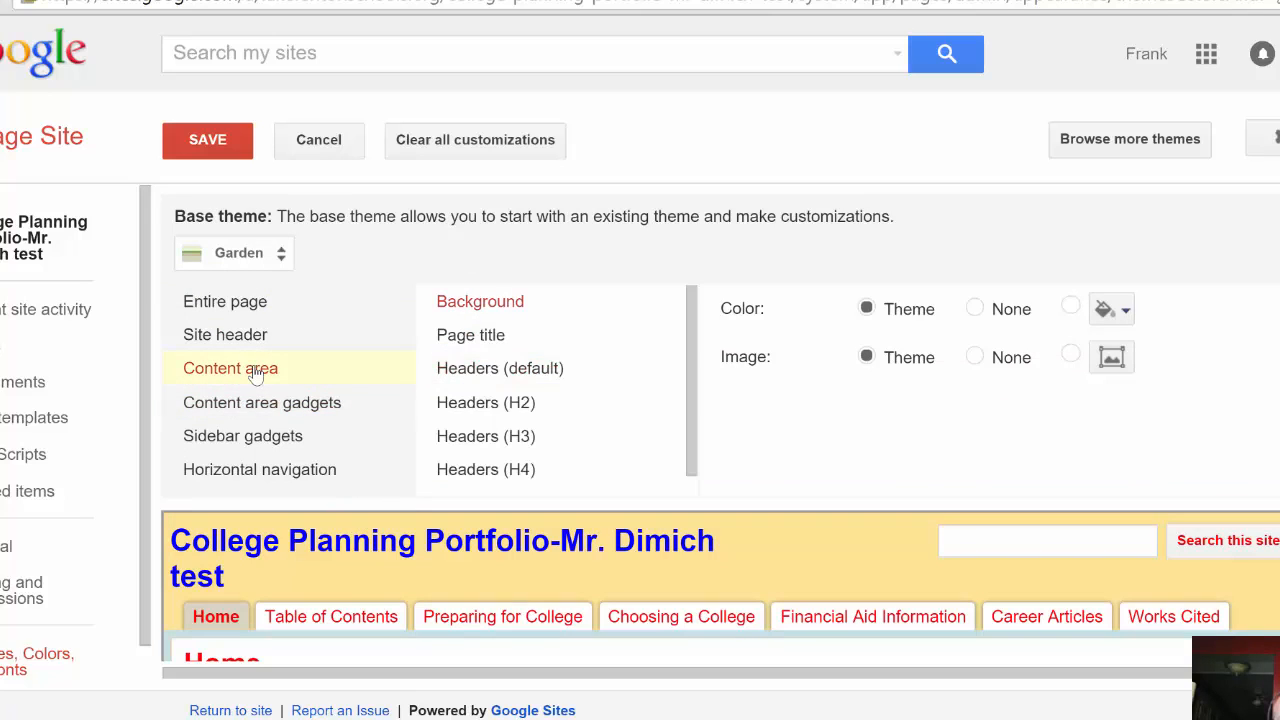
pyautogui.click(245, 435)
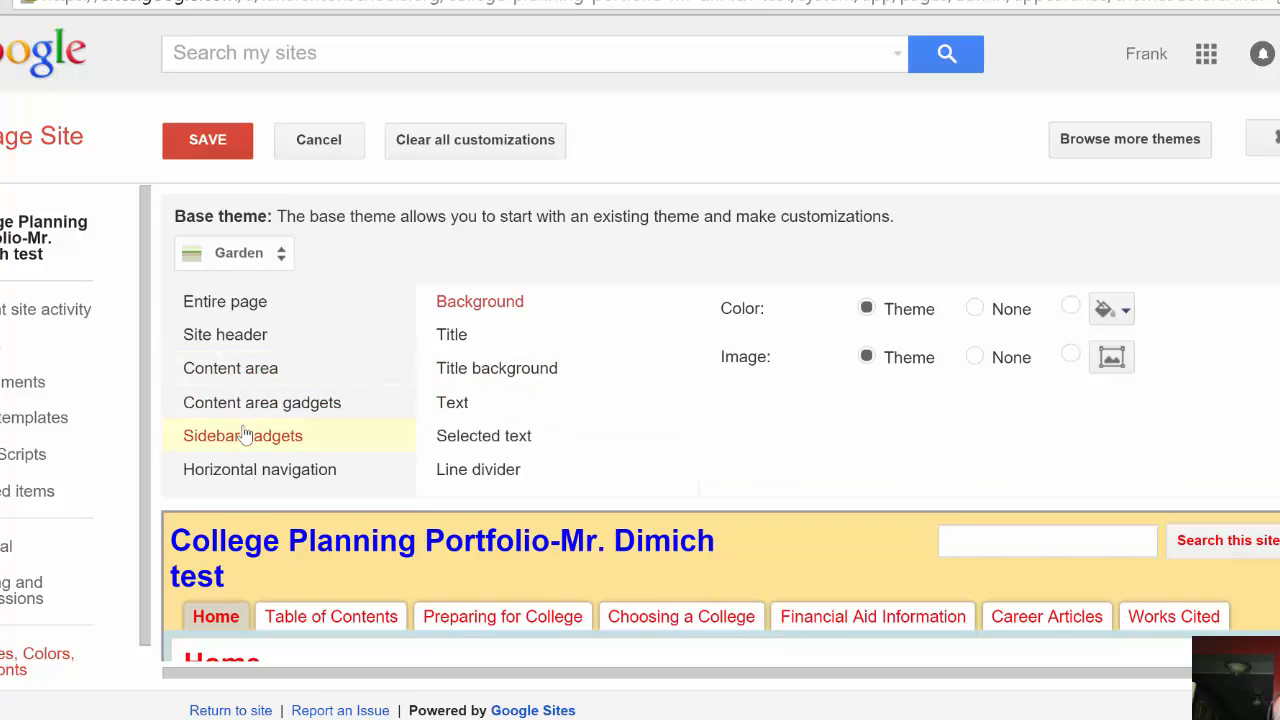
# Try blue #0089c9 as the horizontal navigation's background color, and replace it with light gray
pyautogui.click(269, 468)
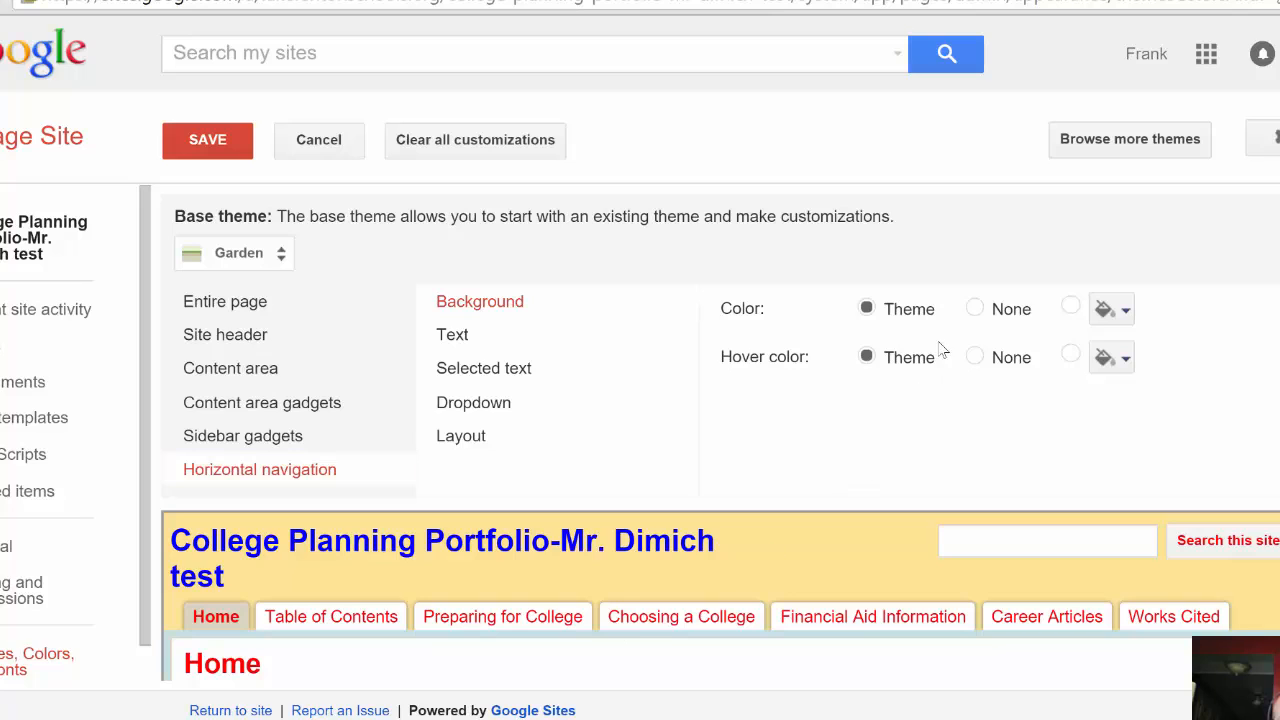
pyautogui.click(985, 316)
pyautogui.click(1128, 312)
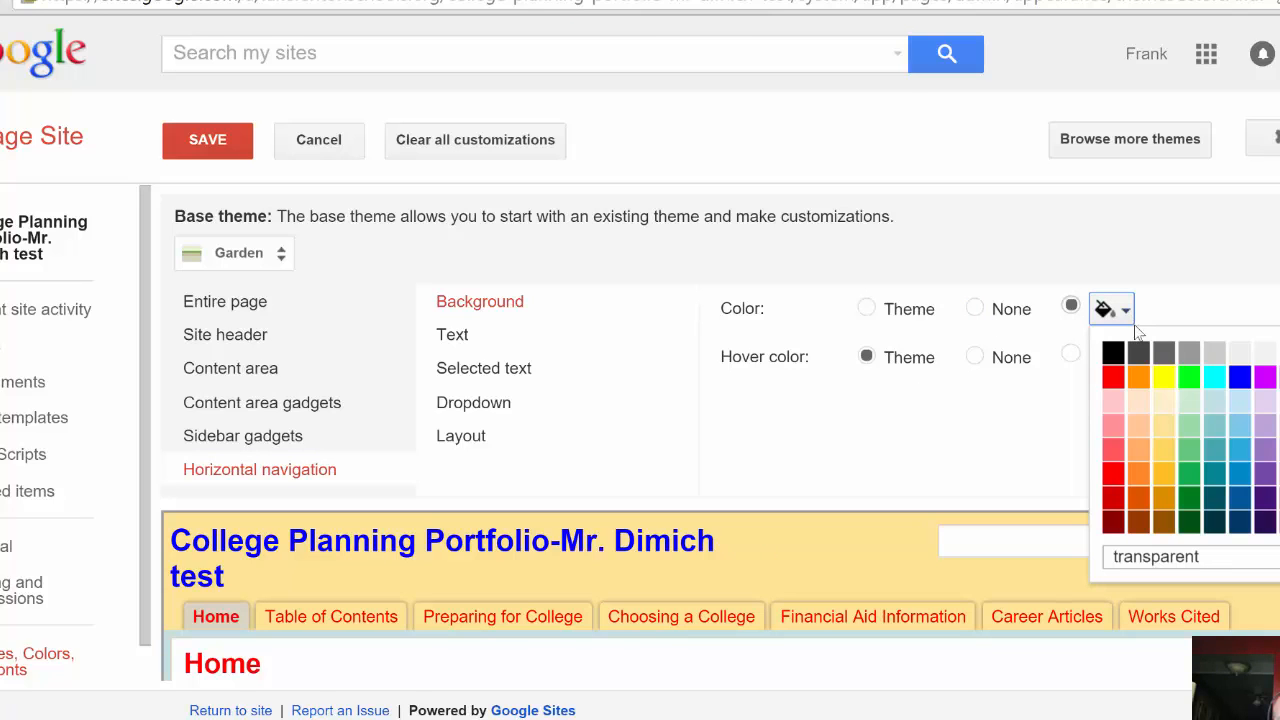
pyautogui.click(1246, 485)
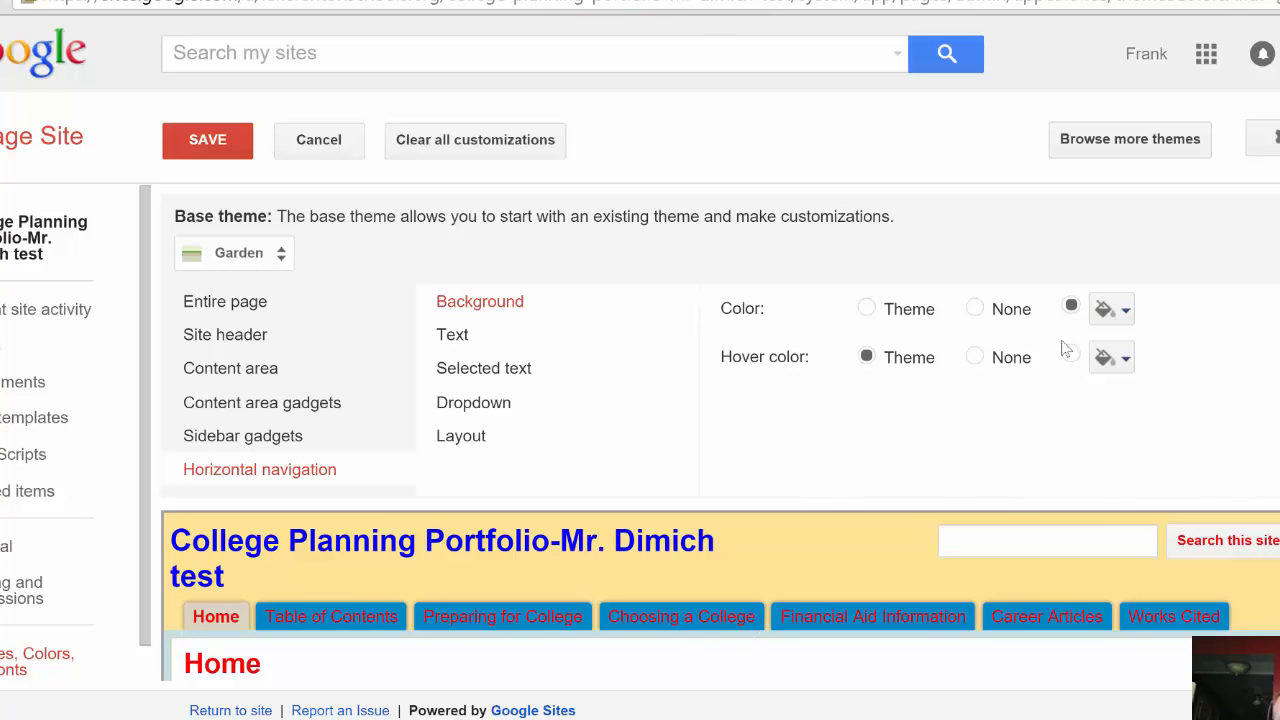
pyautogui.click(1108, 309)
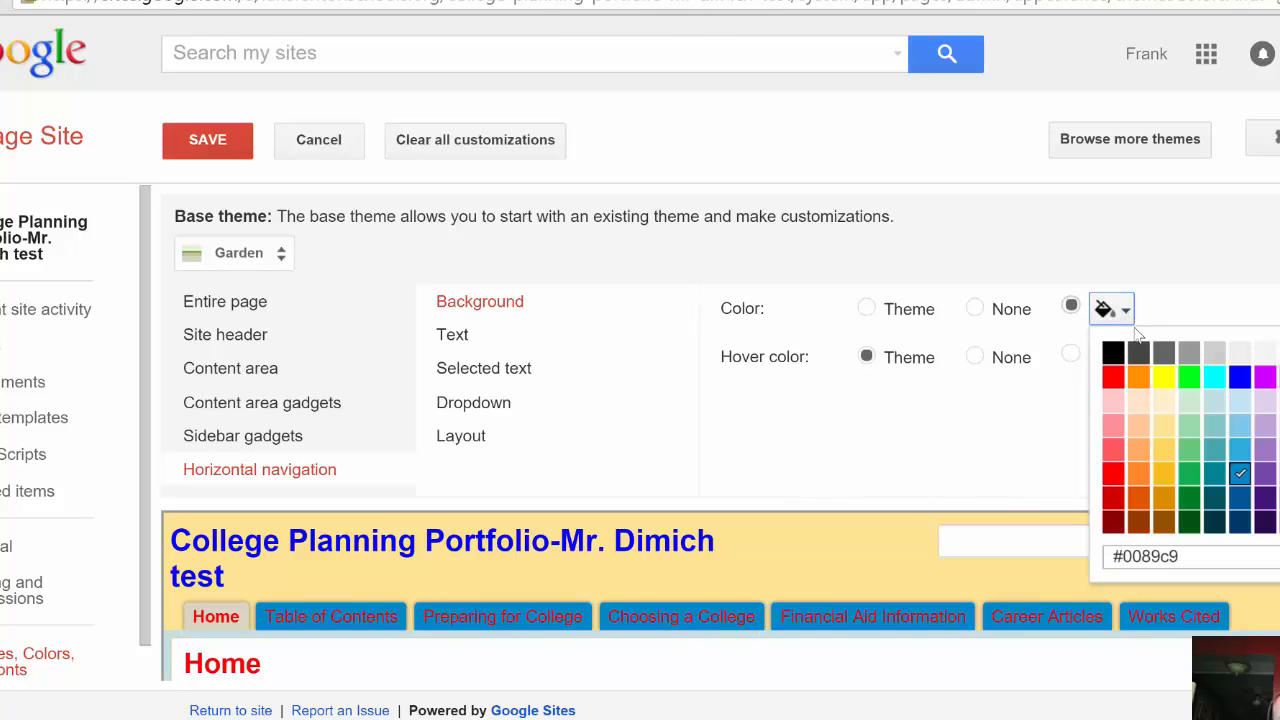
pyautogui.click(1240, 356)
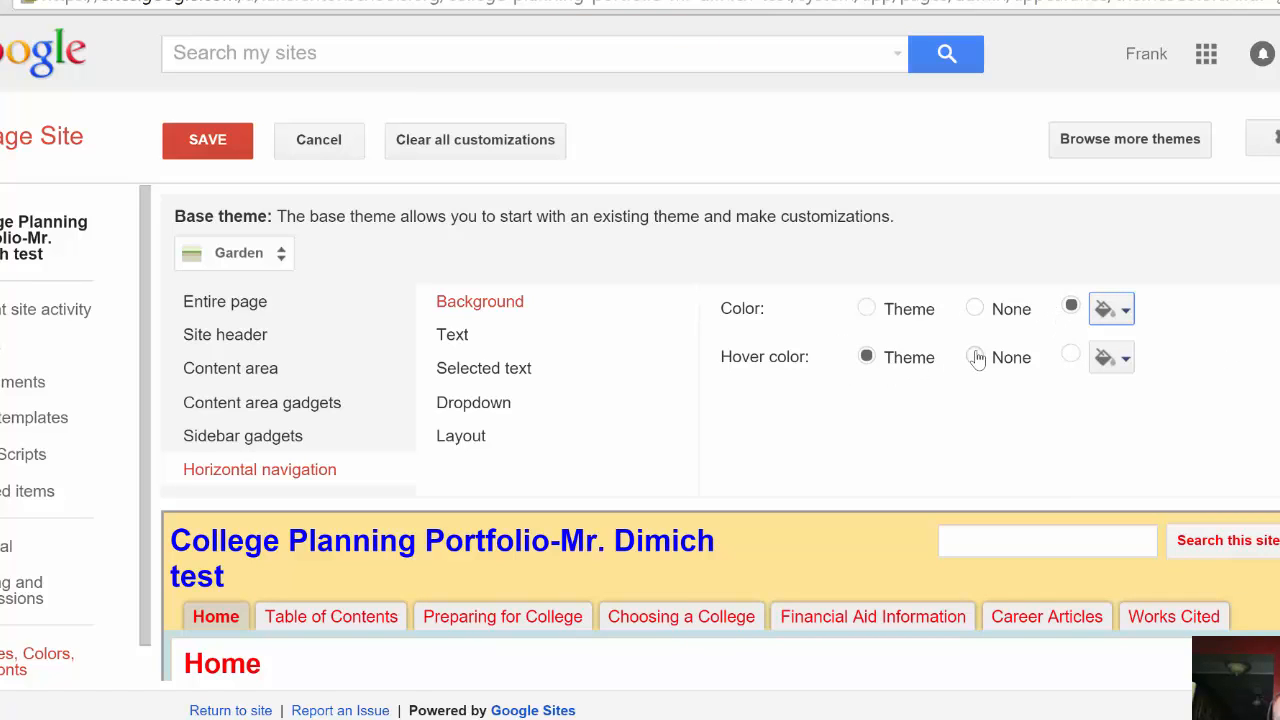
# Set the horizontal navigation background's hover color to orange
pyautogui.click(1070, 356)
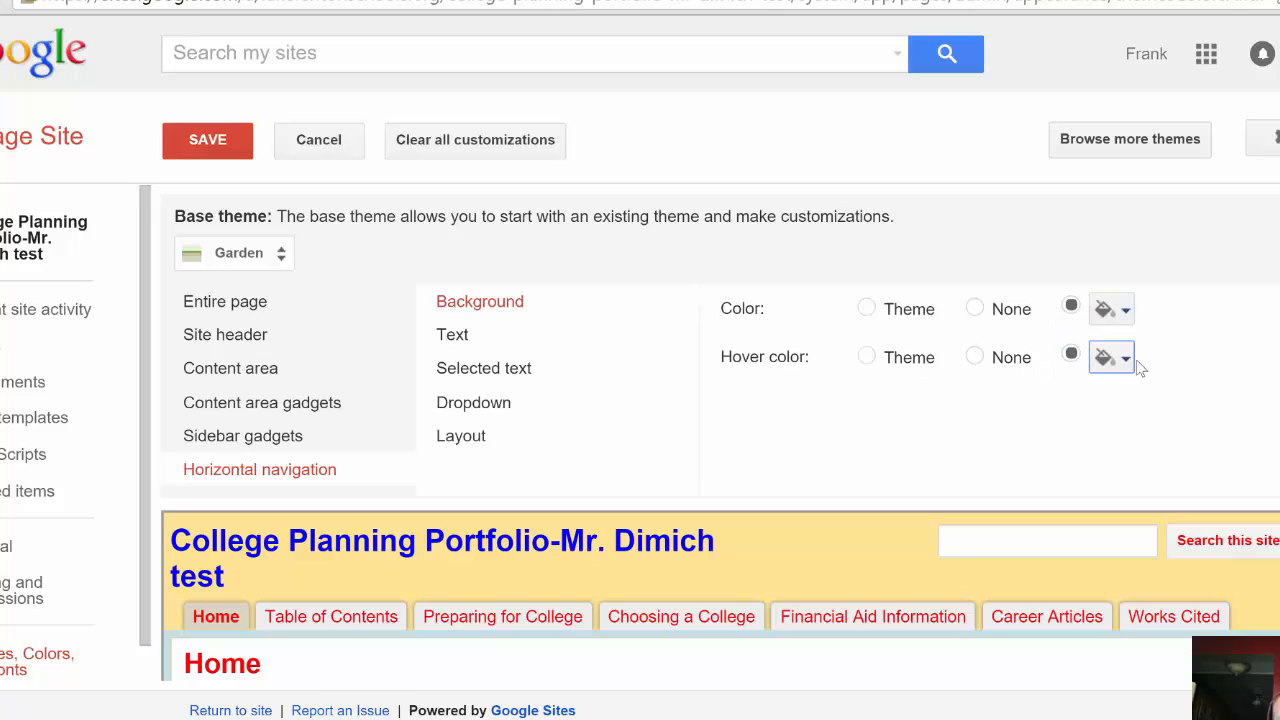
pyautogui.click(1122, 360)
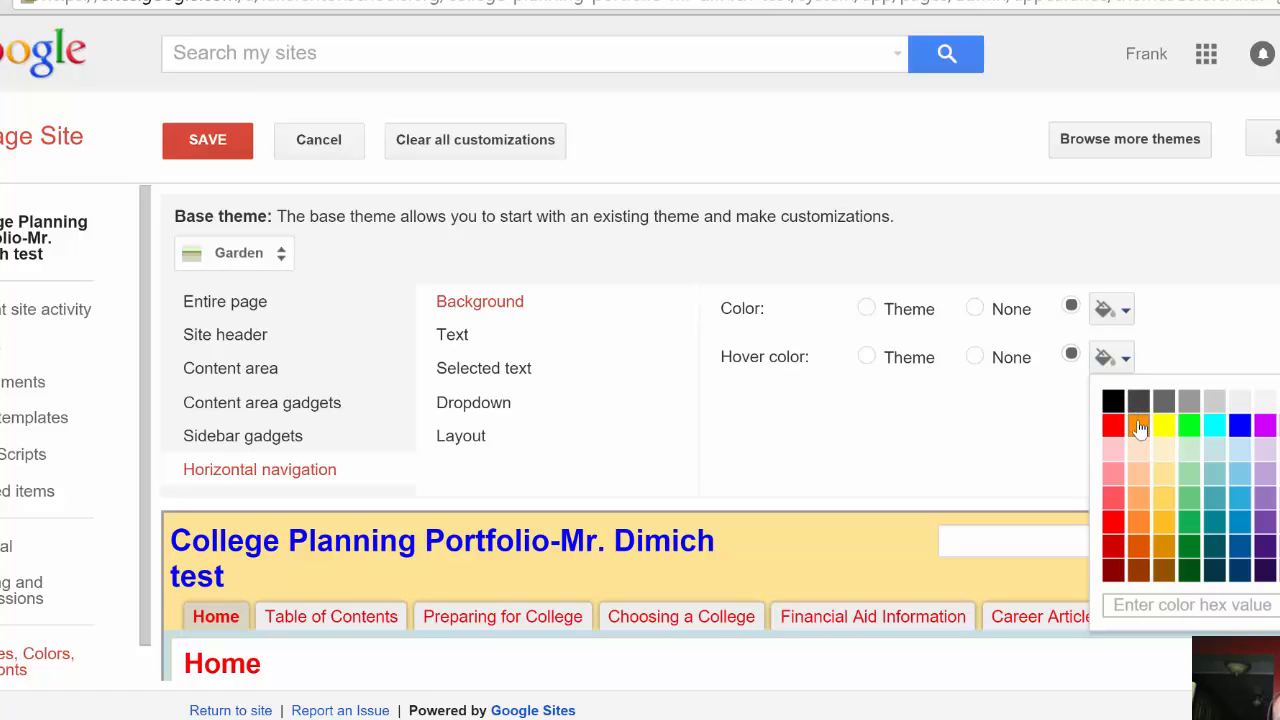
pyautogui.click(1139, 428)
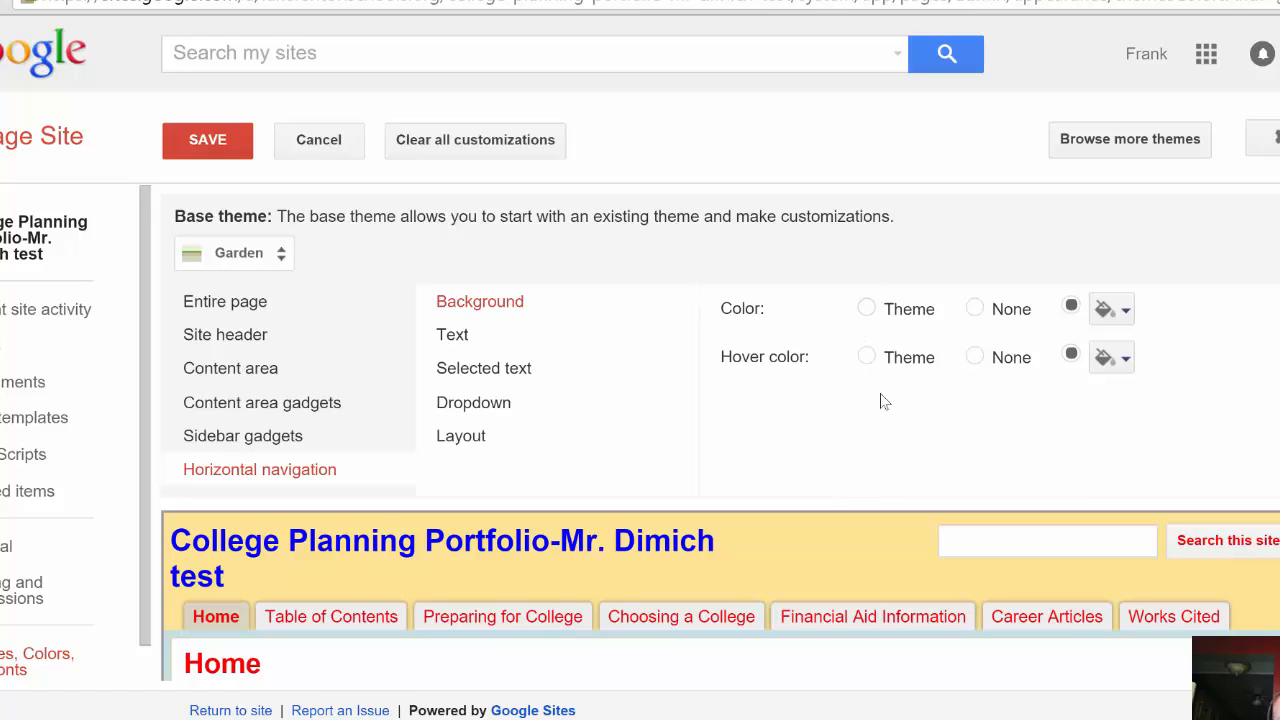
# Change the horizontal navigation's text color to dark orange
pyautogui.click(466, 342)
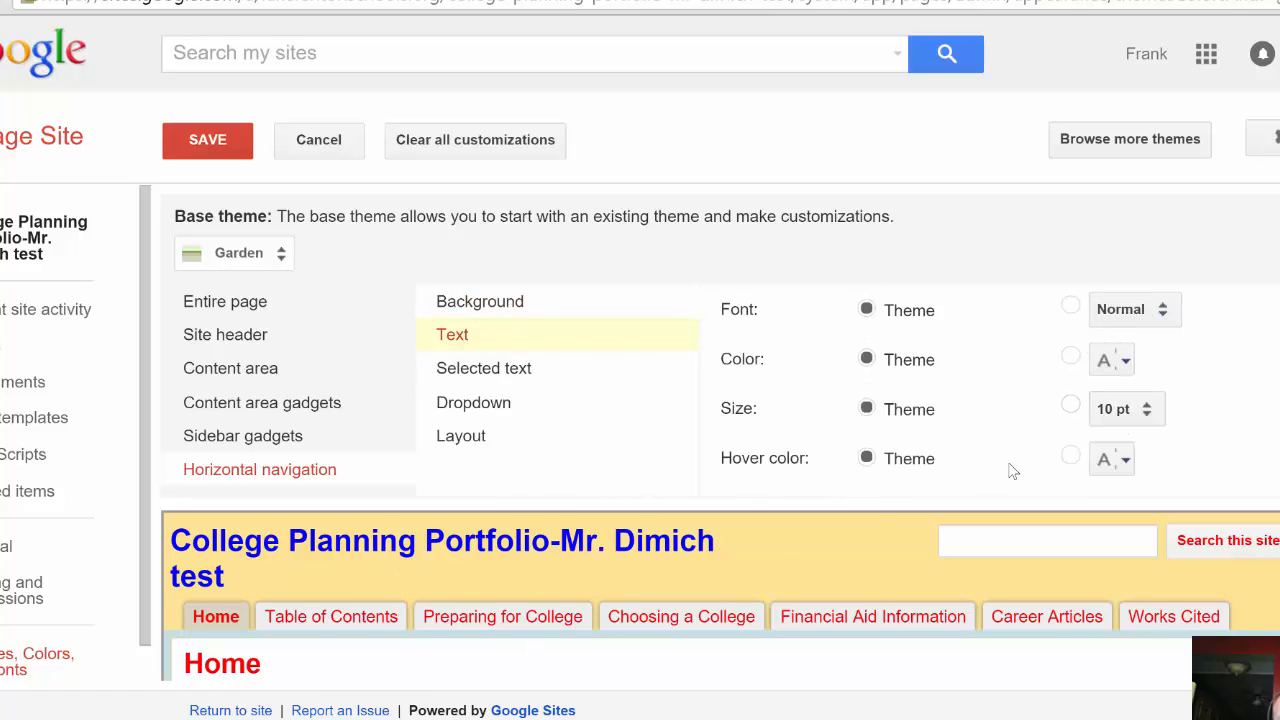
pyautogui.click(1130, 362)
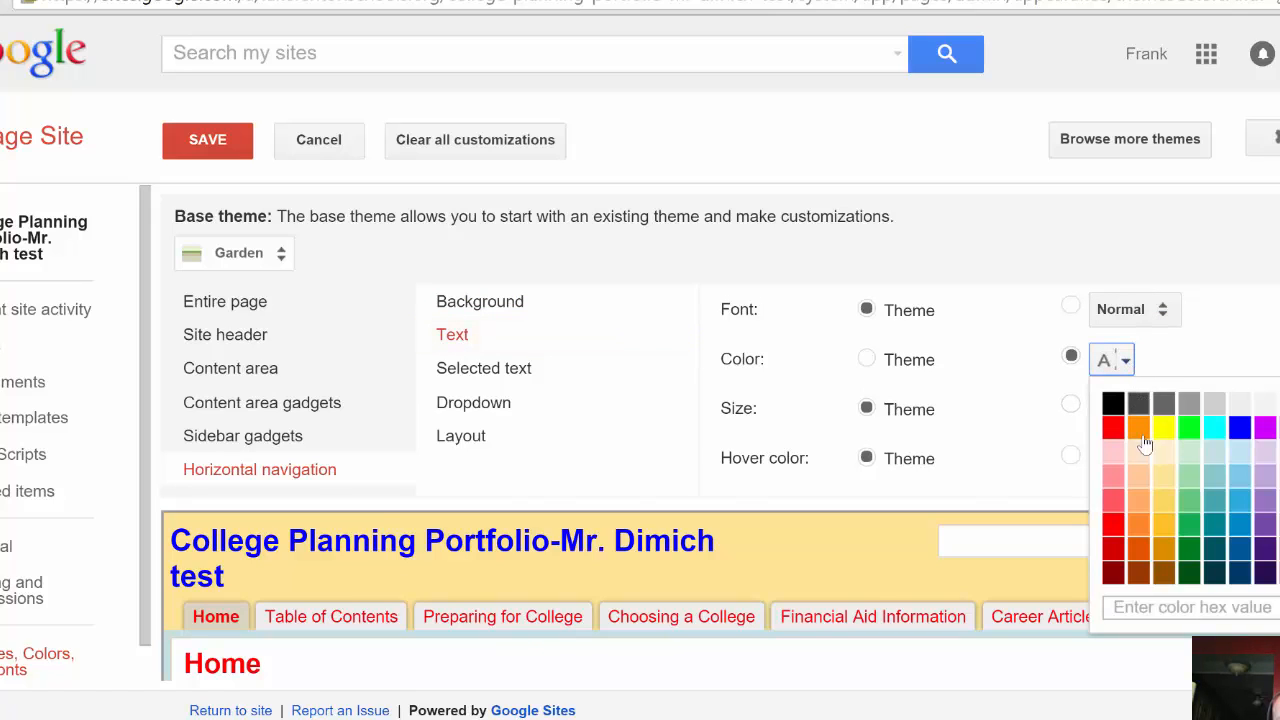
pyautogui.click(1138, 553)
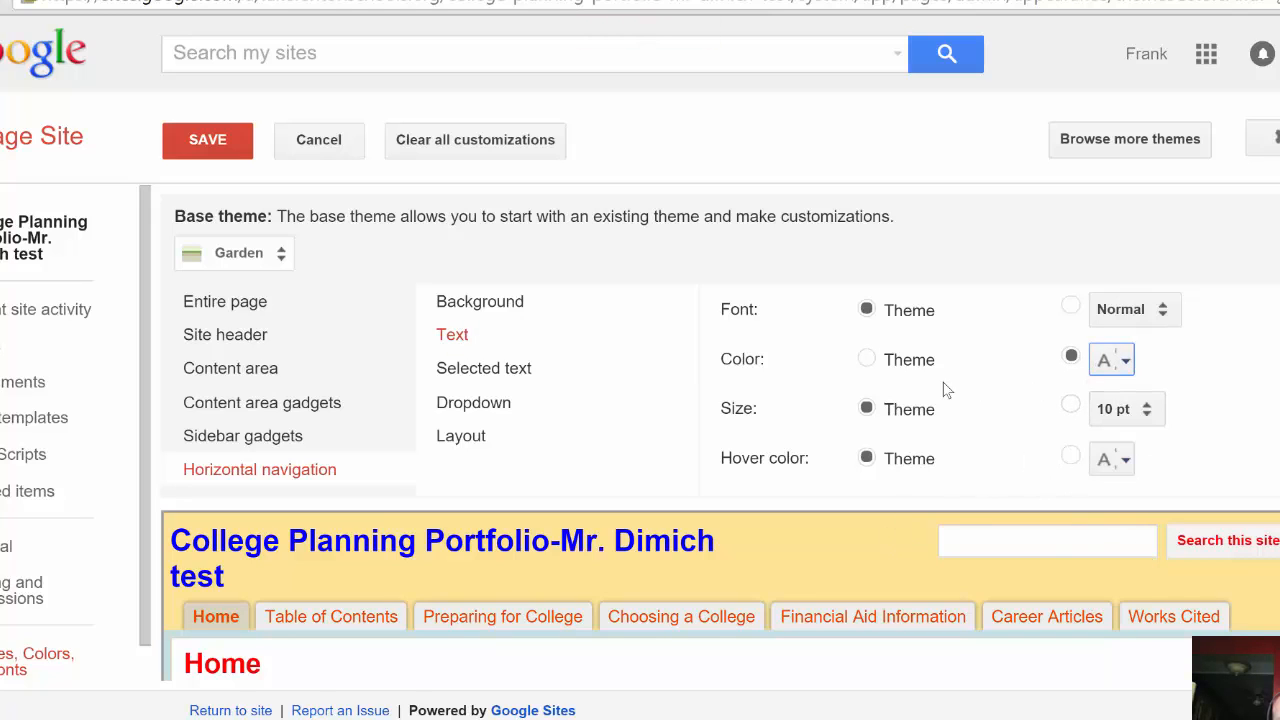
# Try 12 pt for the horizontal navigation text, and set its size to 10 pt
pyautogui.click(1152, 408)
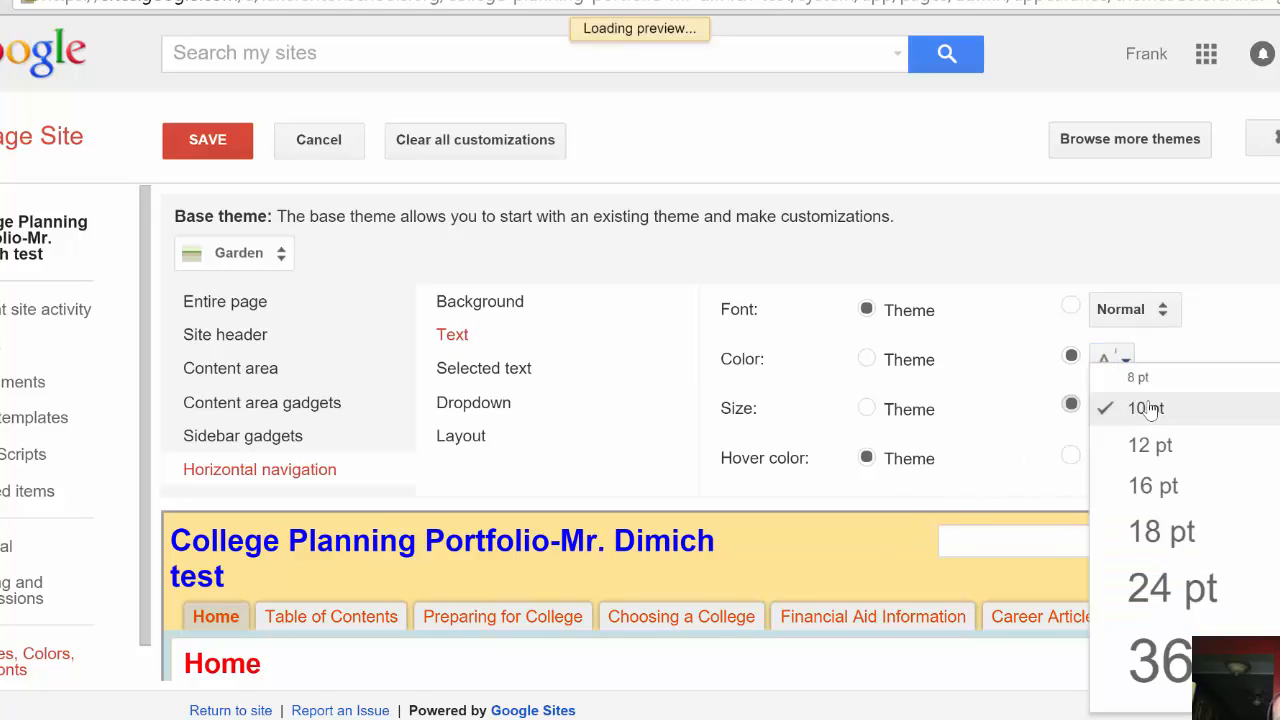
pyautogui.click(1150, 445)
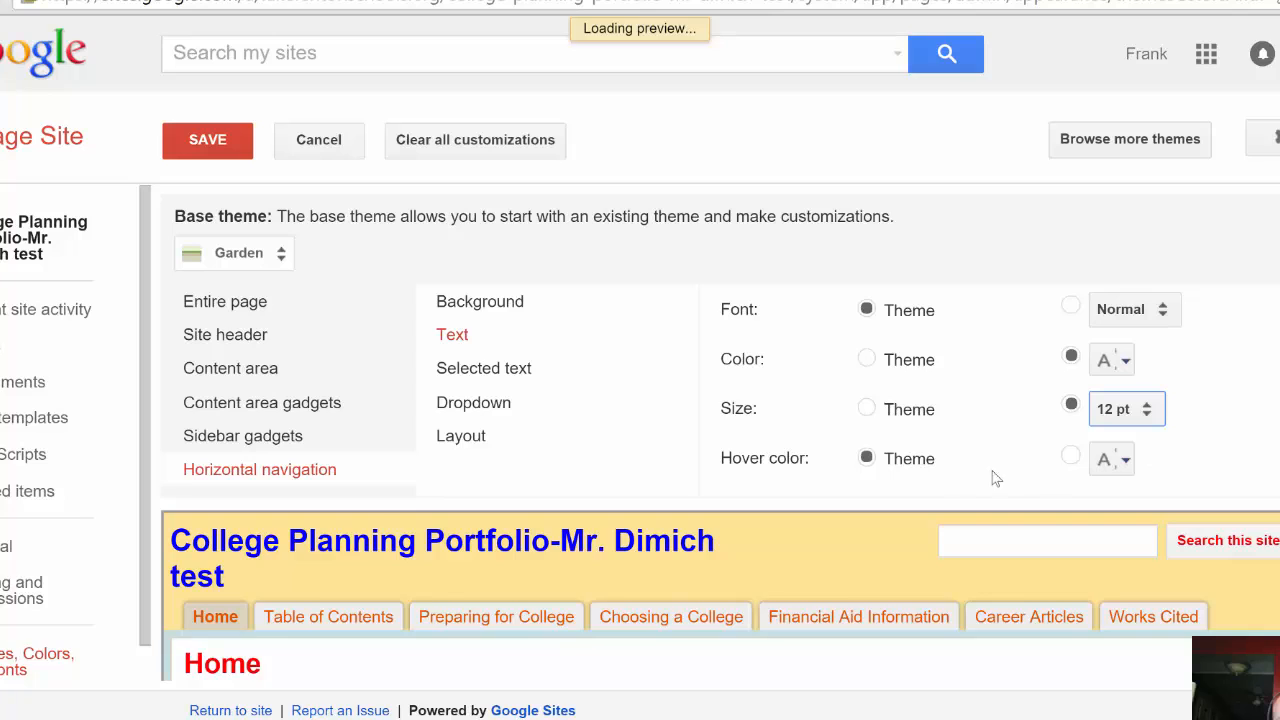
pyautogui.click(1148, 418)
pyautogui.click(1143, 374)
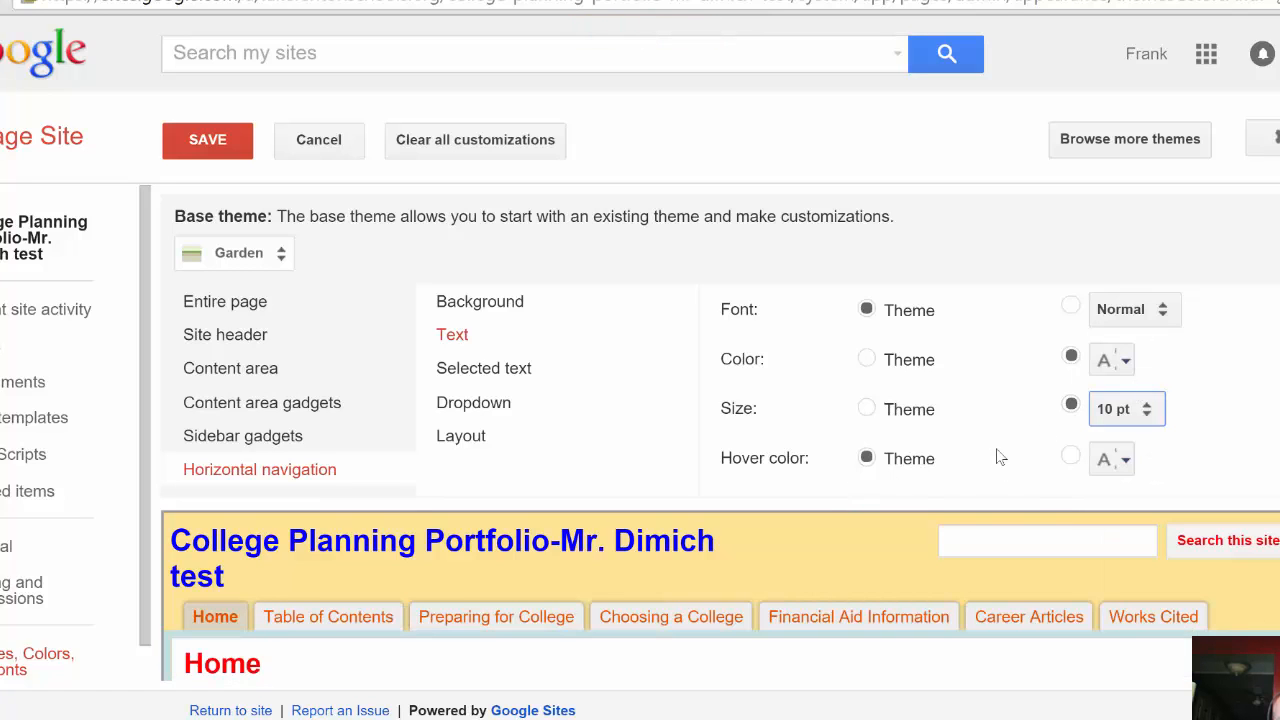
# Give the horizontal navigation's text a custom hover color in place of the theme default
pyautogui.click(1071, 458)
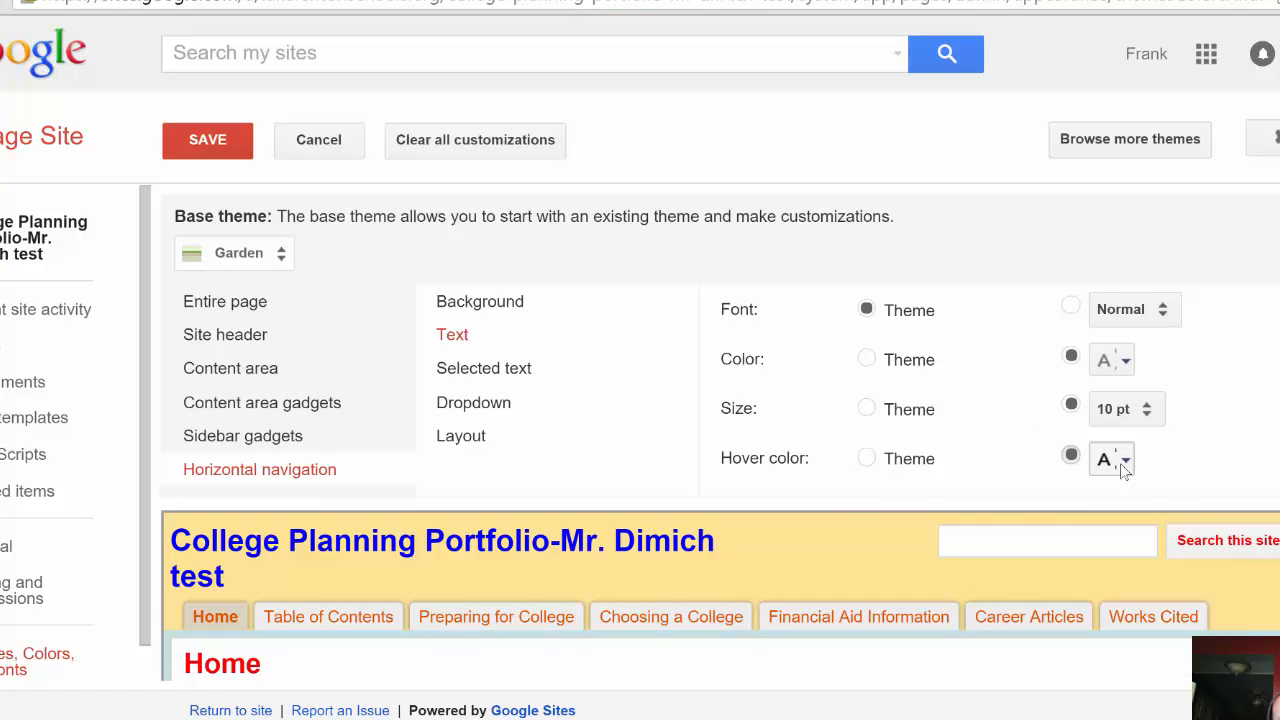
pyautogui.click(1122, 459)
pyautogui.click(1127, 495)
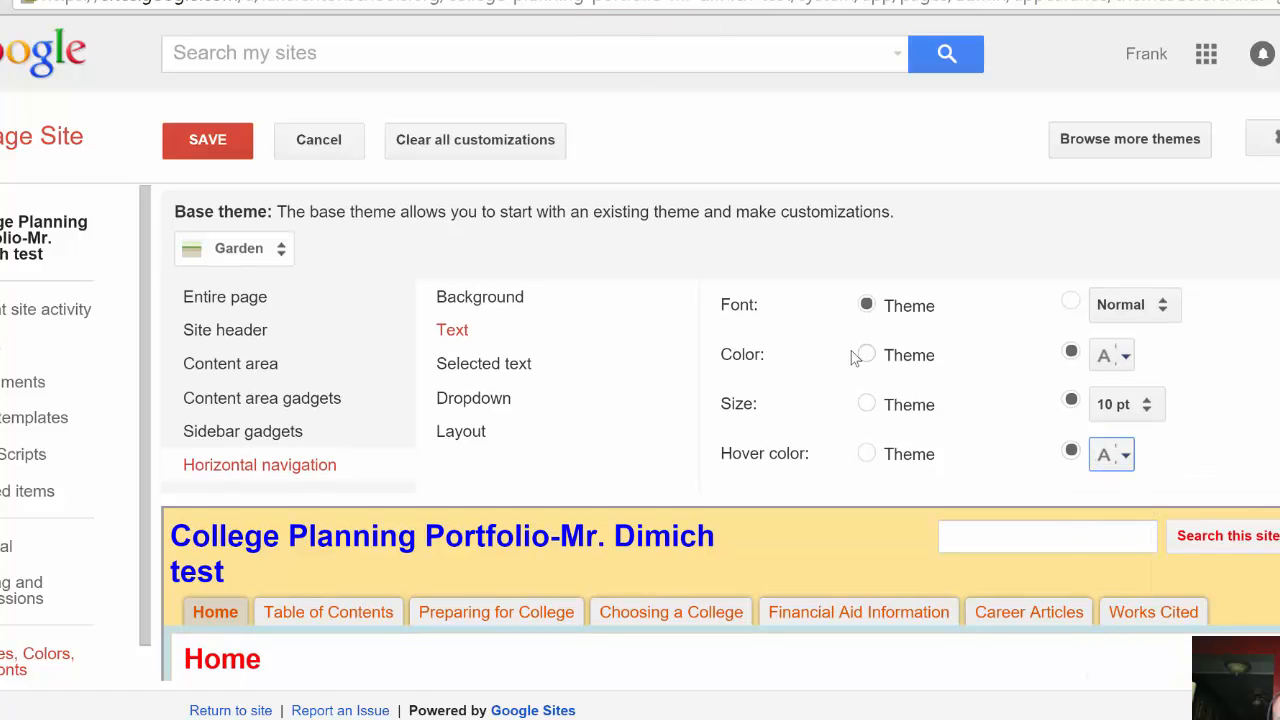
# Change the horizontal navigation's text font from the theme default to Abel
pyautogui.click(1070, 301)
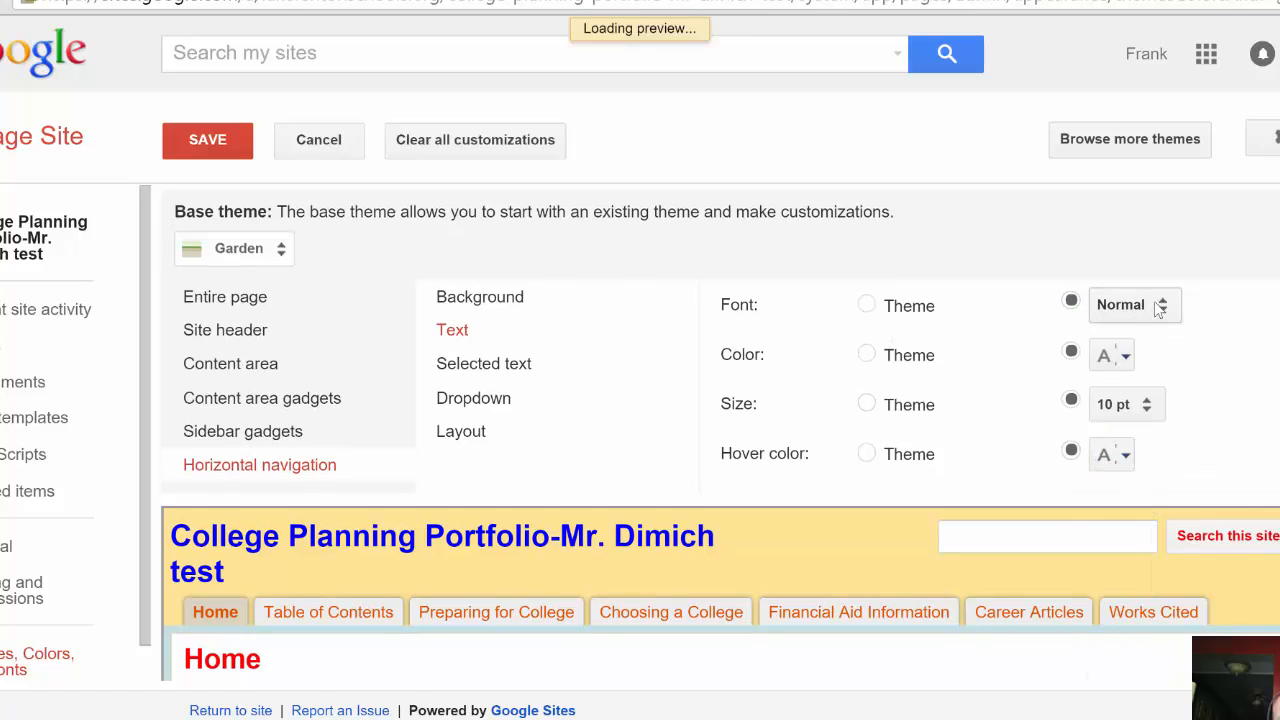
pyautogui.click(1160, 306)
pyautogui.click(1187, 310)
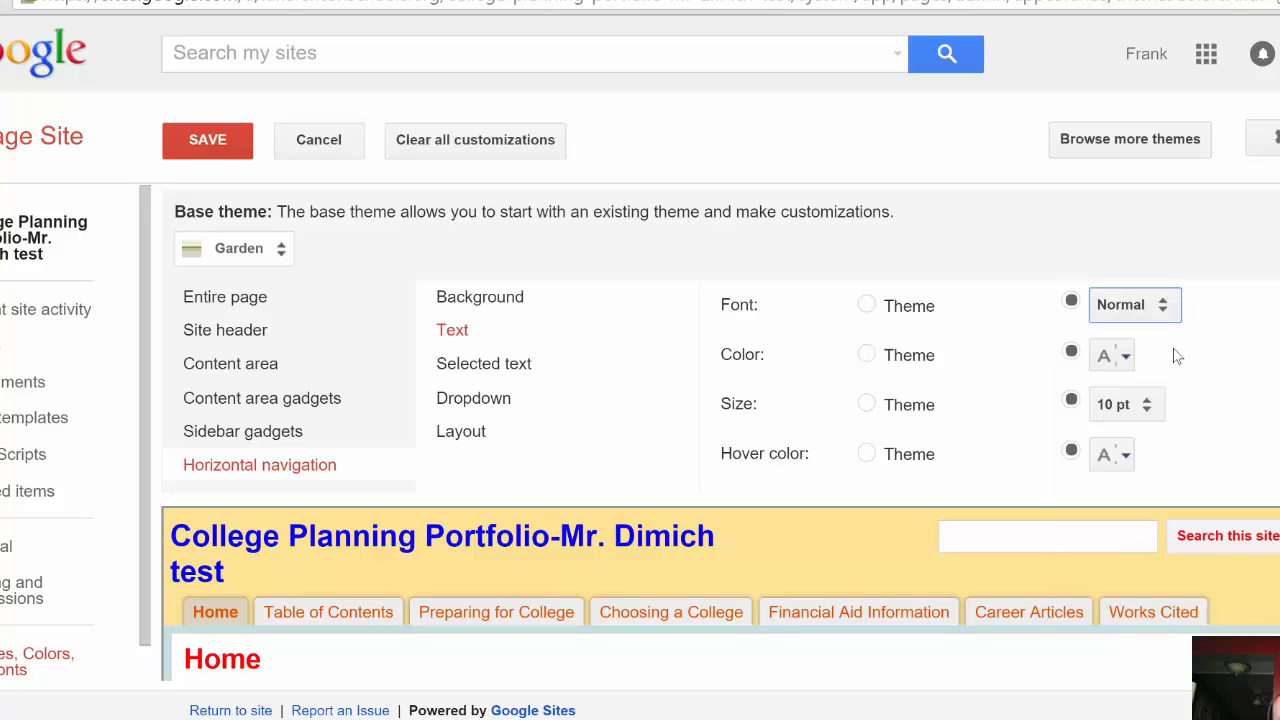
pyautogui.click(1168, 305)
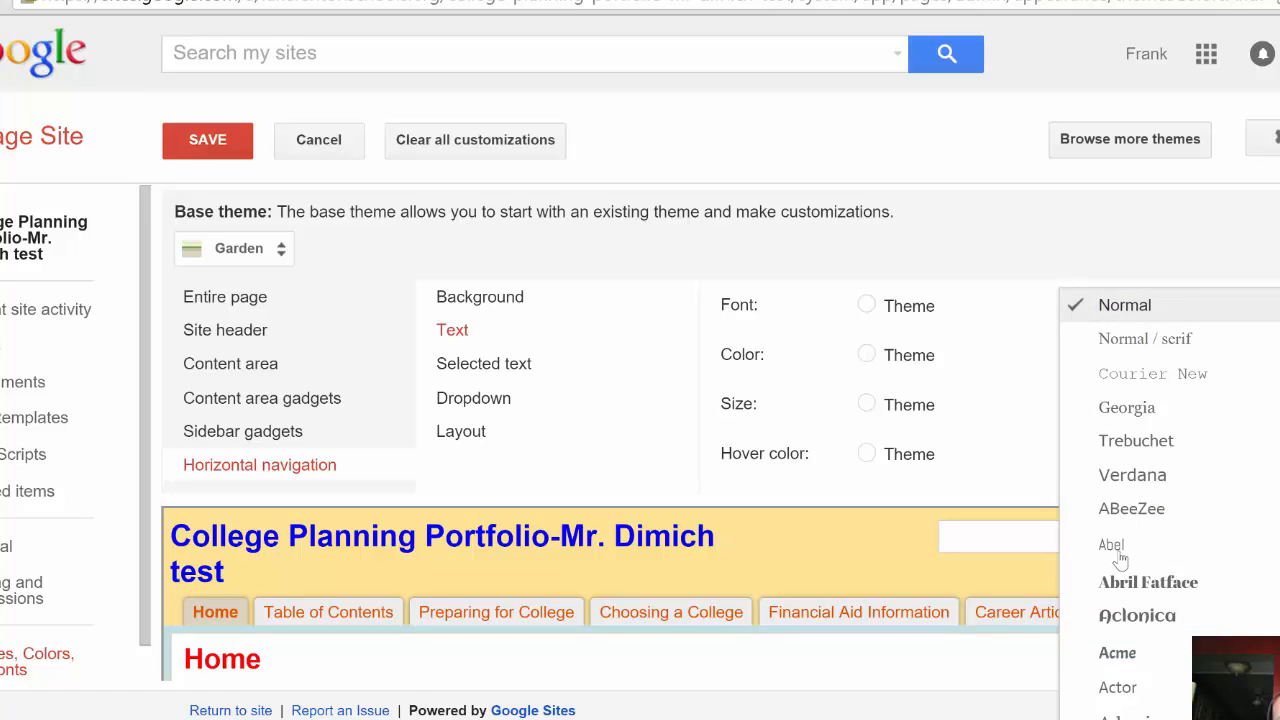
pyautogui.scroll(-5, 1114, 577)
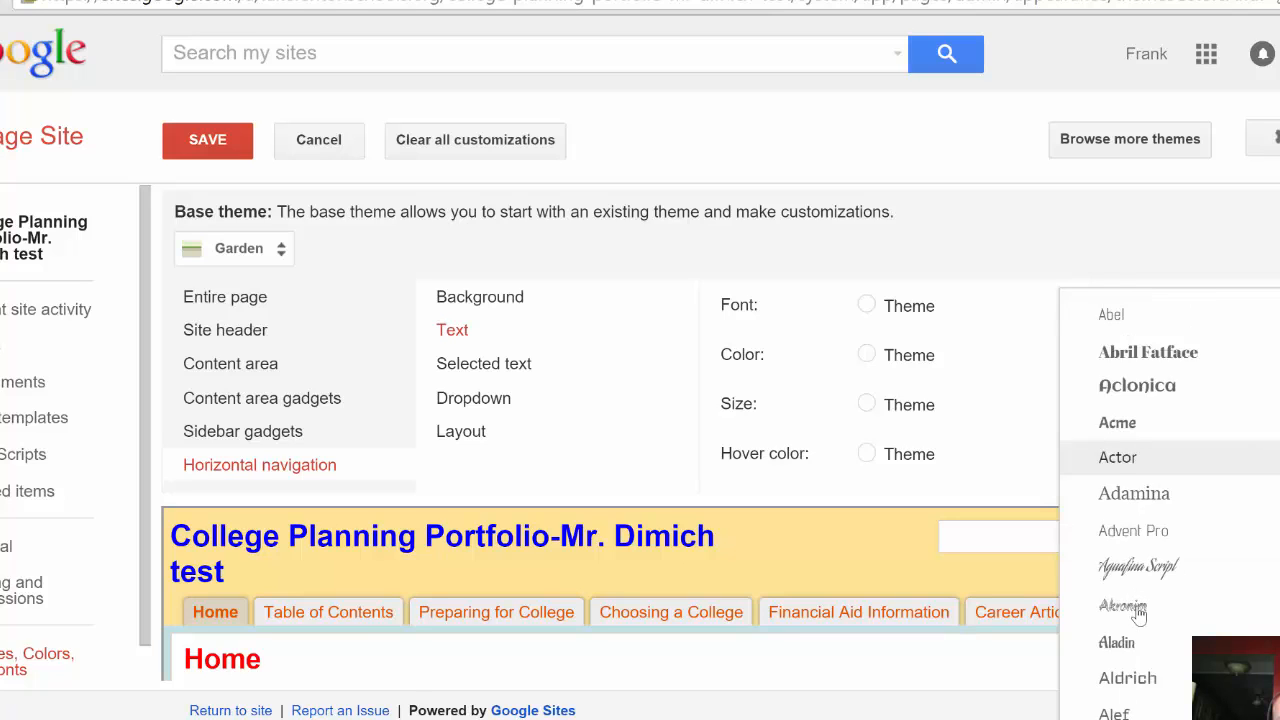
pyautogui.scroll(-4, 1138, 622)
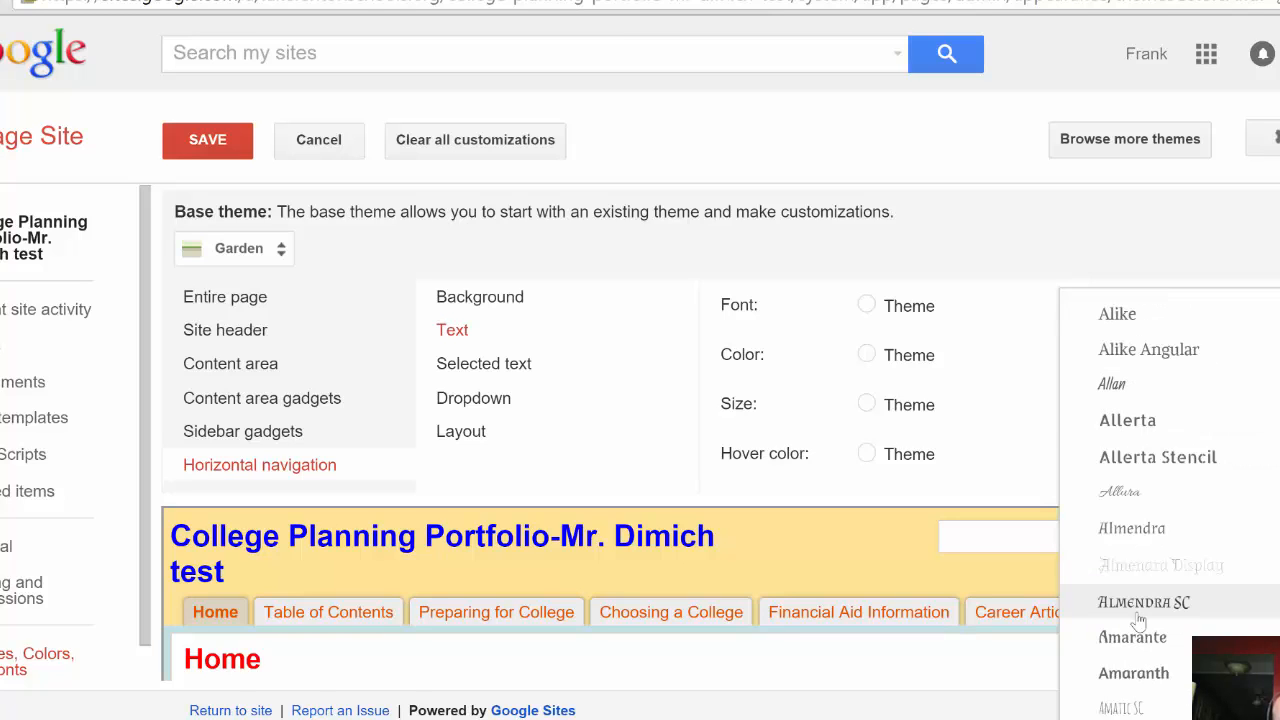
pyautogui.scroll(-4, 1138, 622)
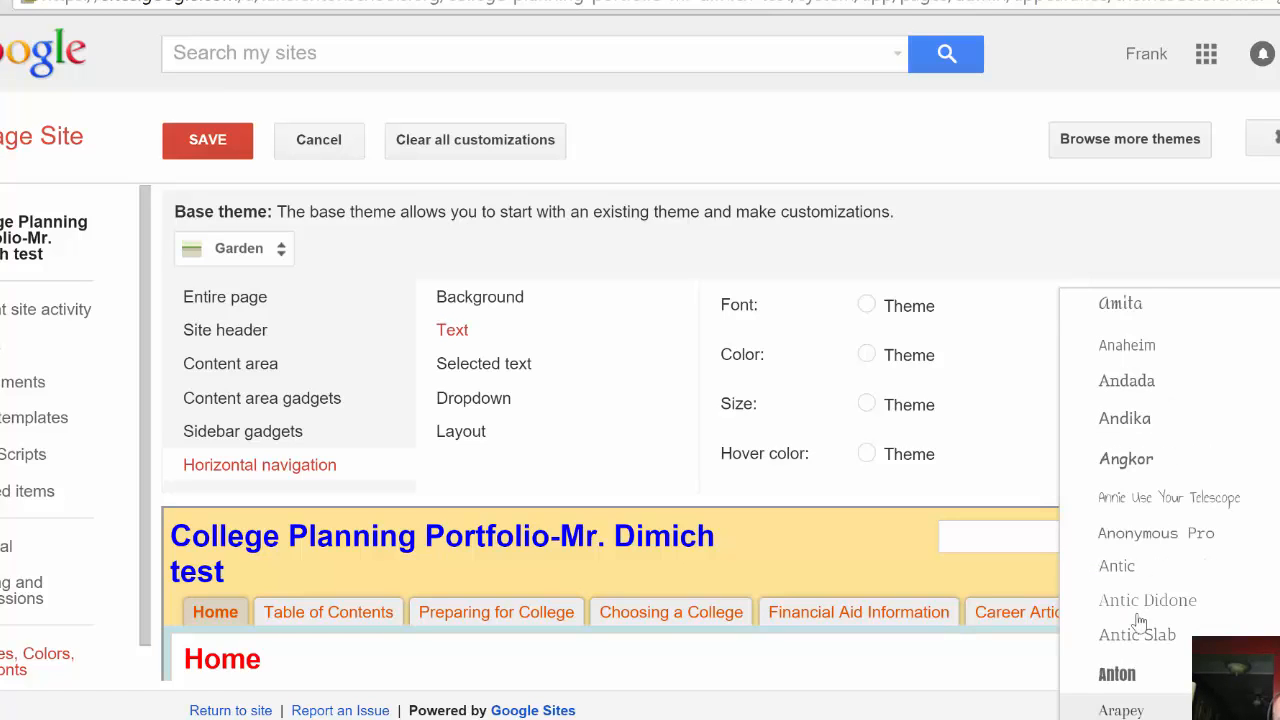
pyautogui.scroll(-3, 1145, 650)
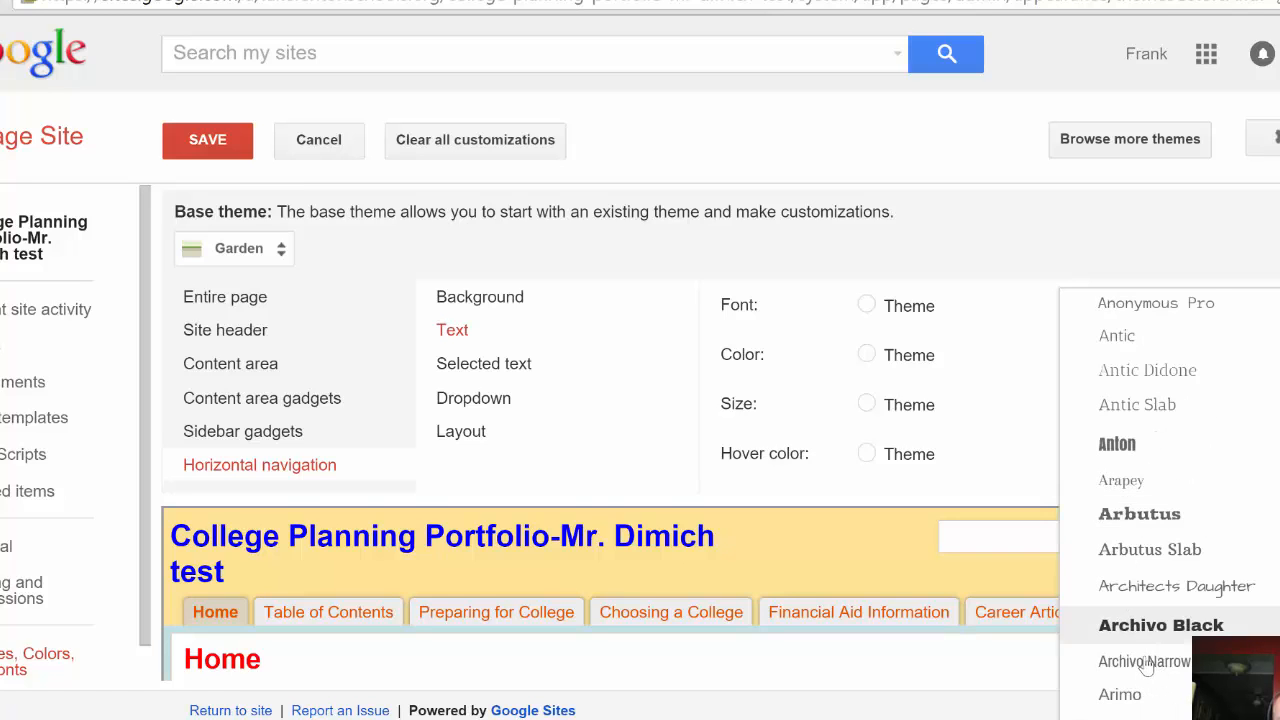
pyautogui.scroll(-5, 1146, 667)
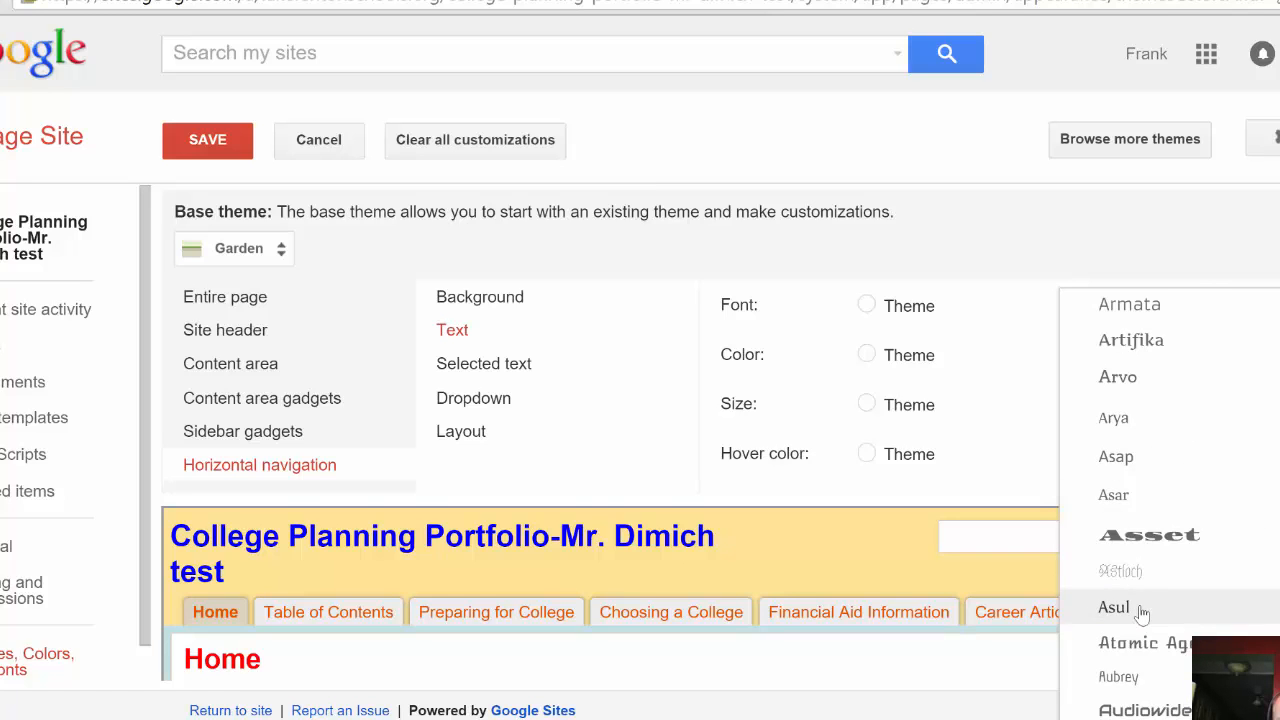
pyautogui.scroll(-5, 1142, 613)
pyautogui.scroll(2, 1142, 613)
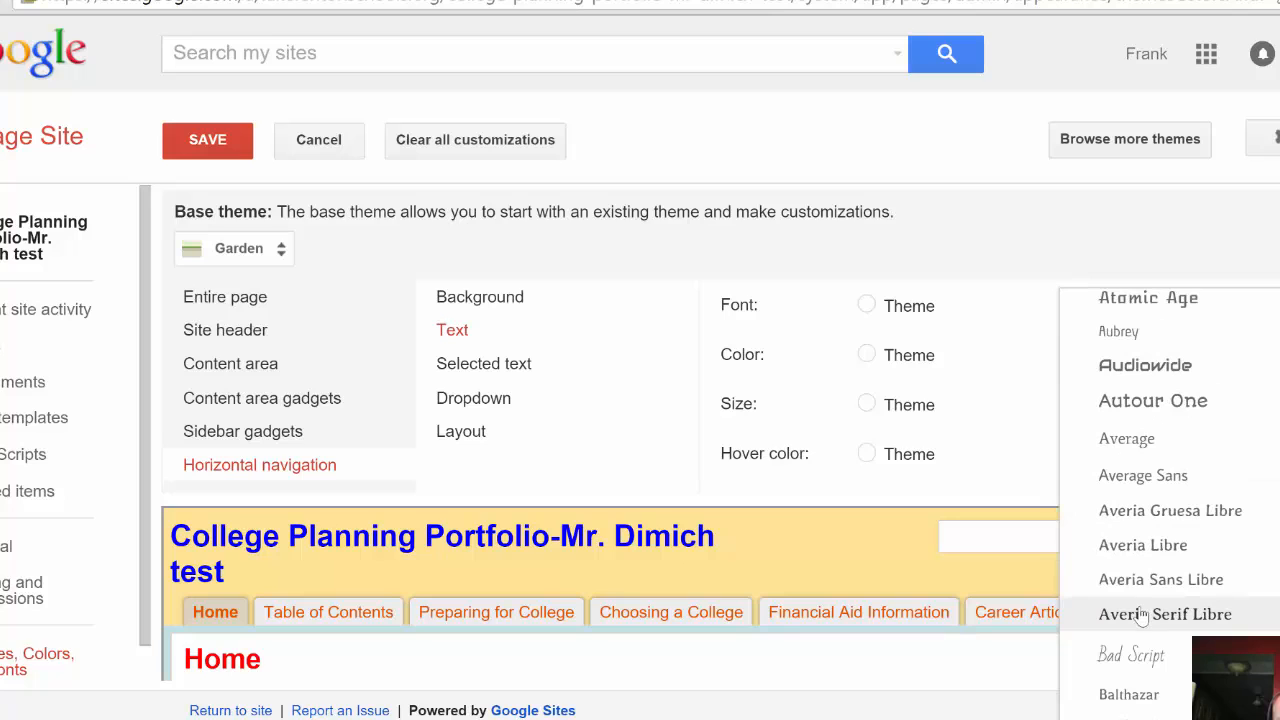
pyautogui.scroll(1, 1141, 615)
pyautogui.scroll(-1, 1141, 615)
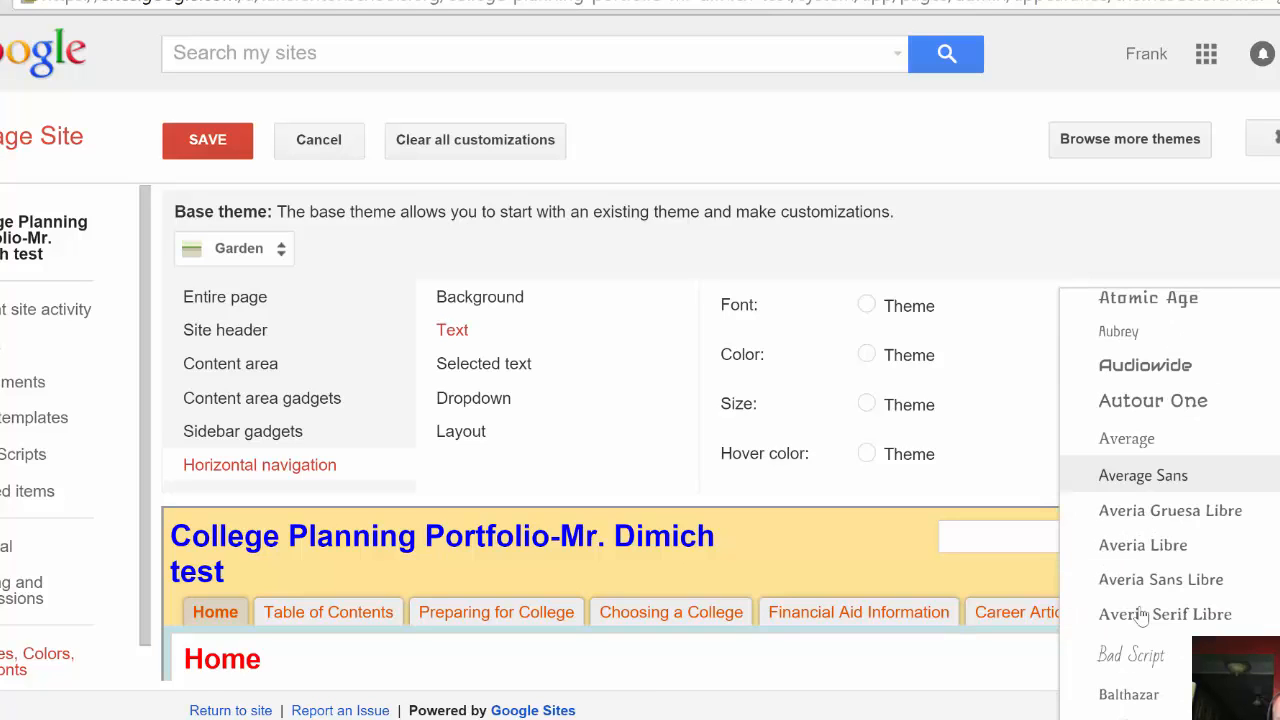
pyautogui.scroll(3, 1141, 614)
pyautogui.scroll(4, 1141, 614)
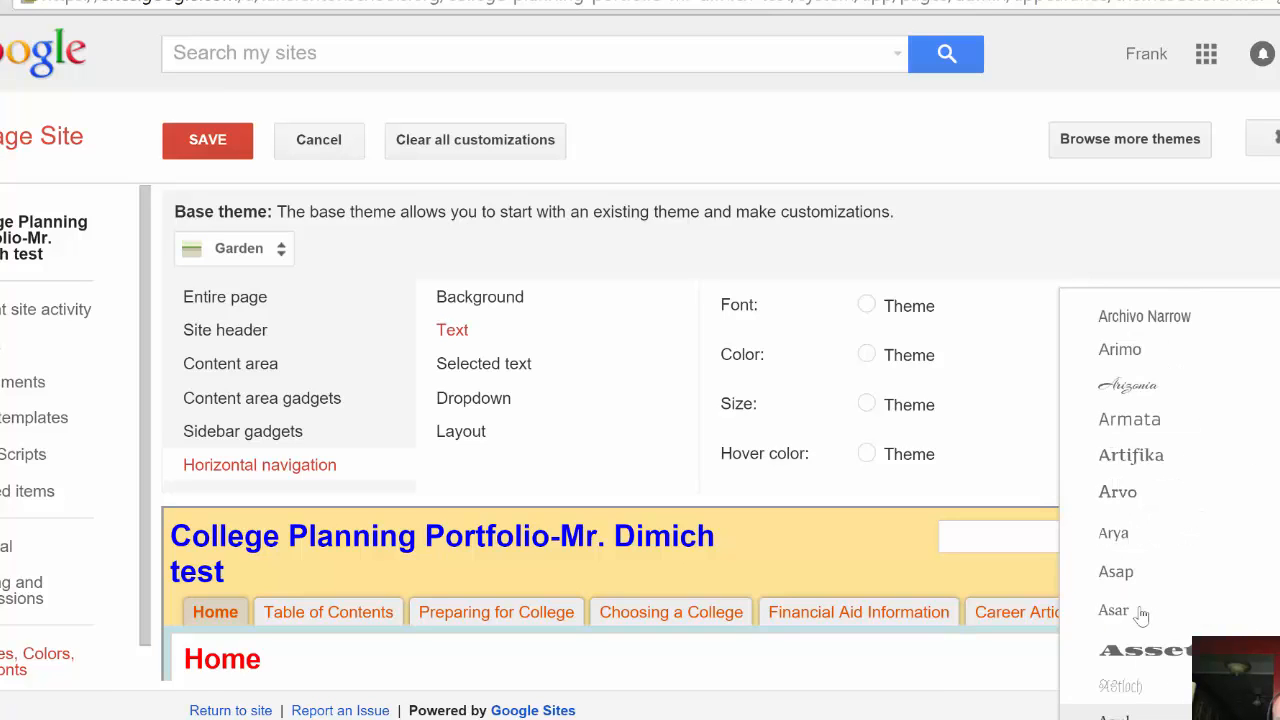
pyautogui.scroll(6, 1141, 614)
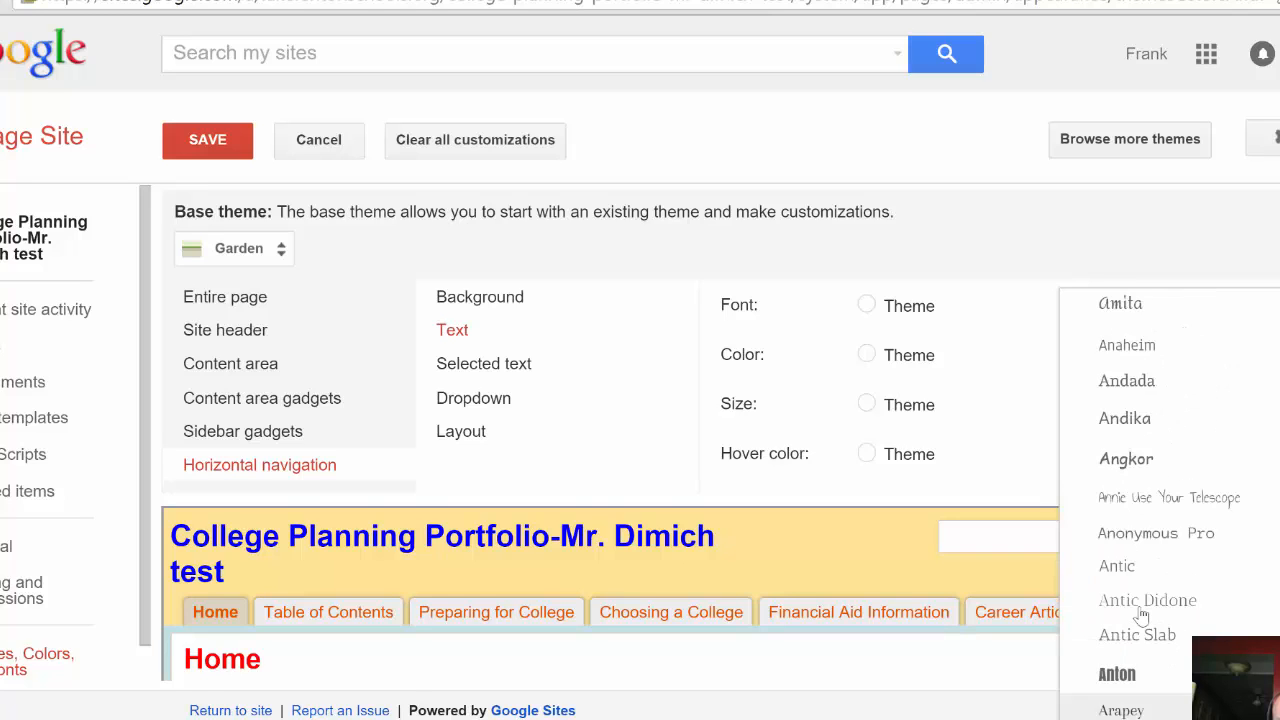
pyautogui.scroll(5, 1141, 615)
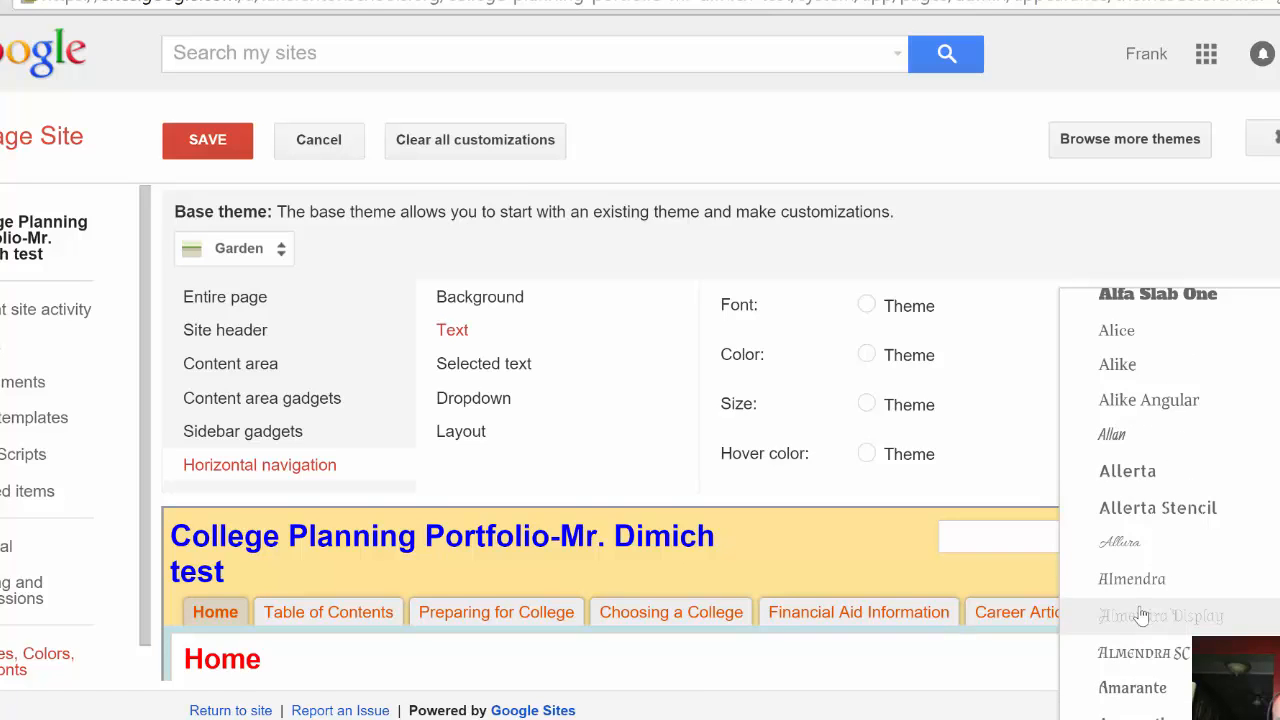
pyautogui.scroll(6, 1141, 614)
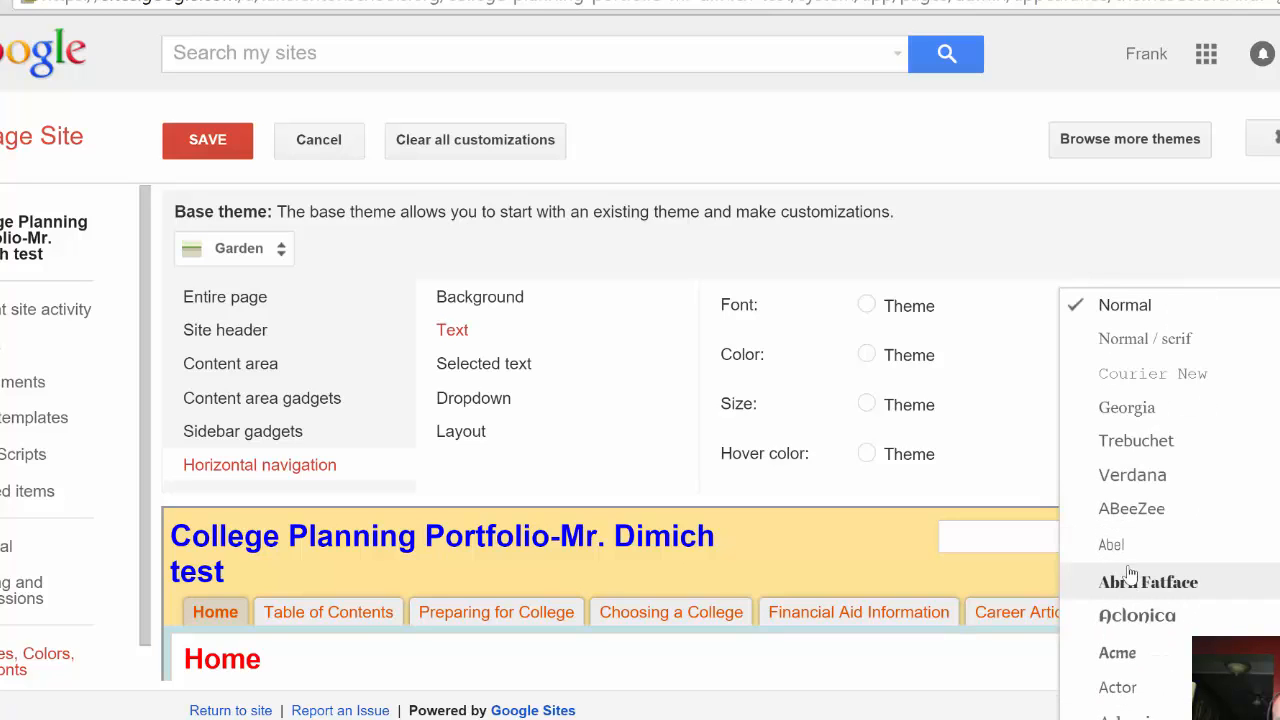
pyautogui.click(1118, 548)
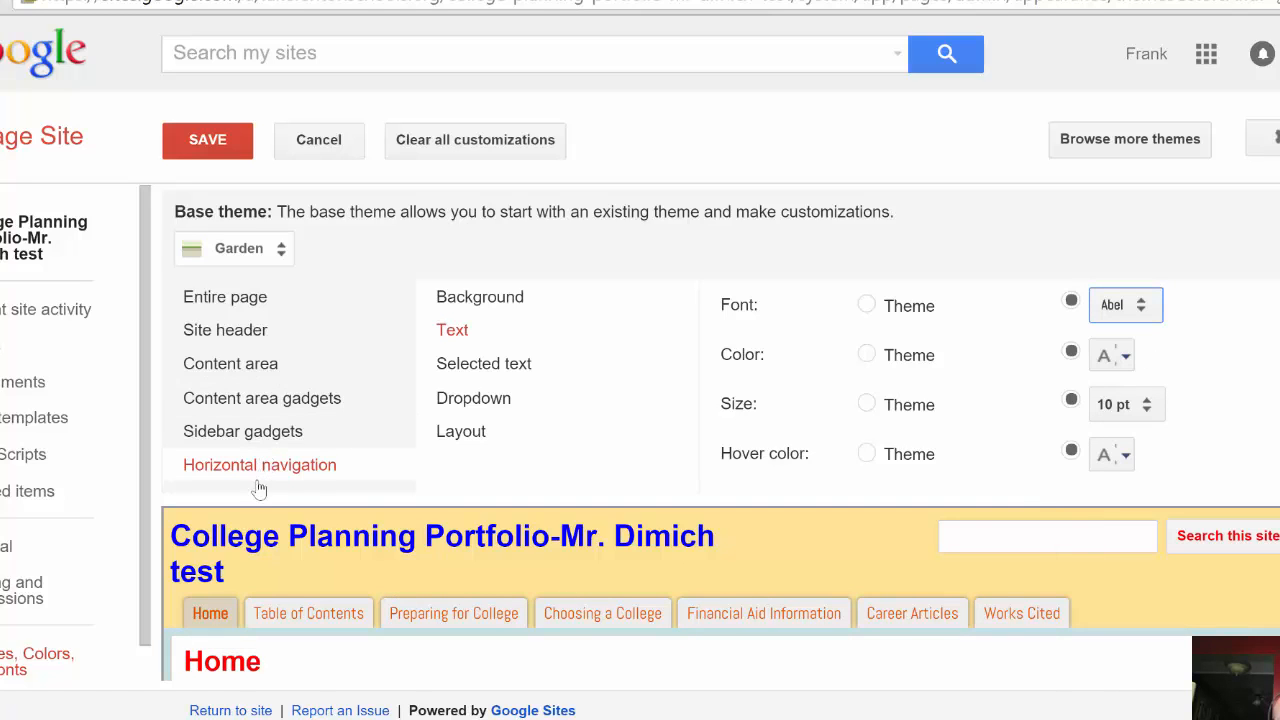
# Review the site preview and the background options for the content area and the content area gadgets
pyautogui.scroll(-2, 285, 548)
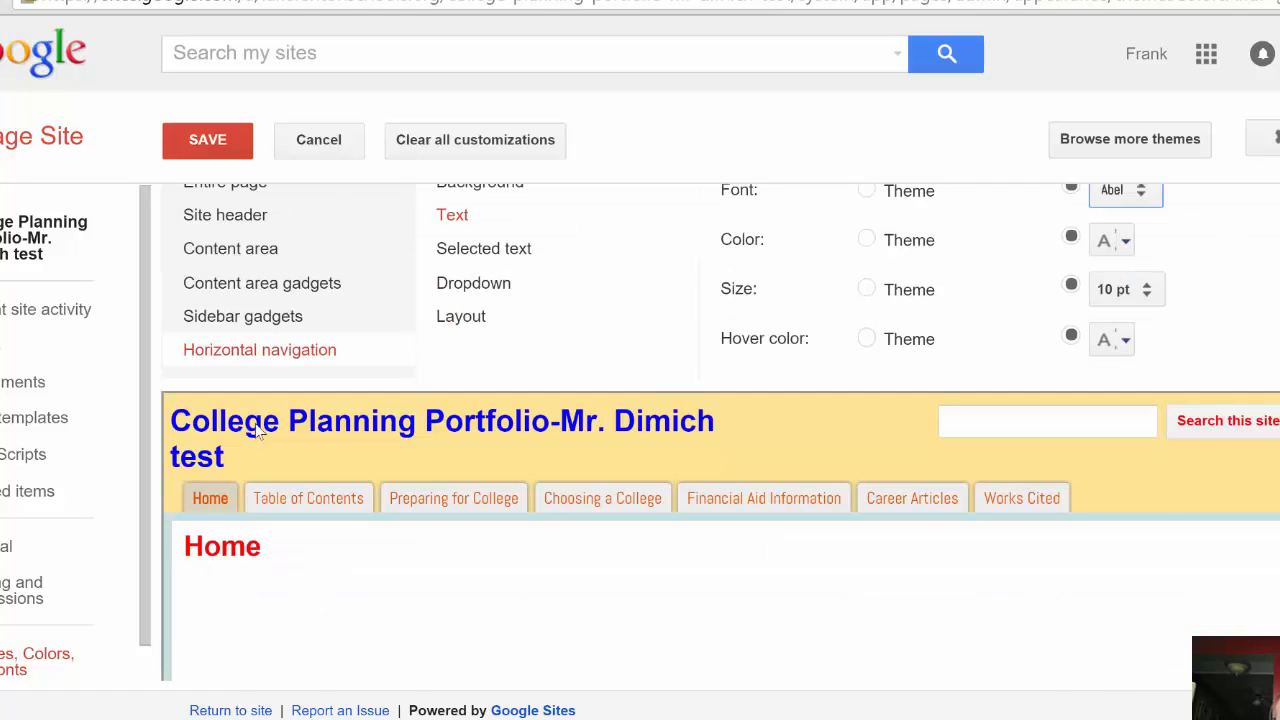
pyautogui.scroll(2, 240, 355)
pyautogui.click(238, 370)
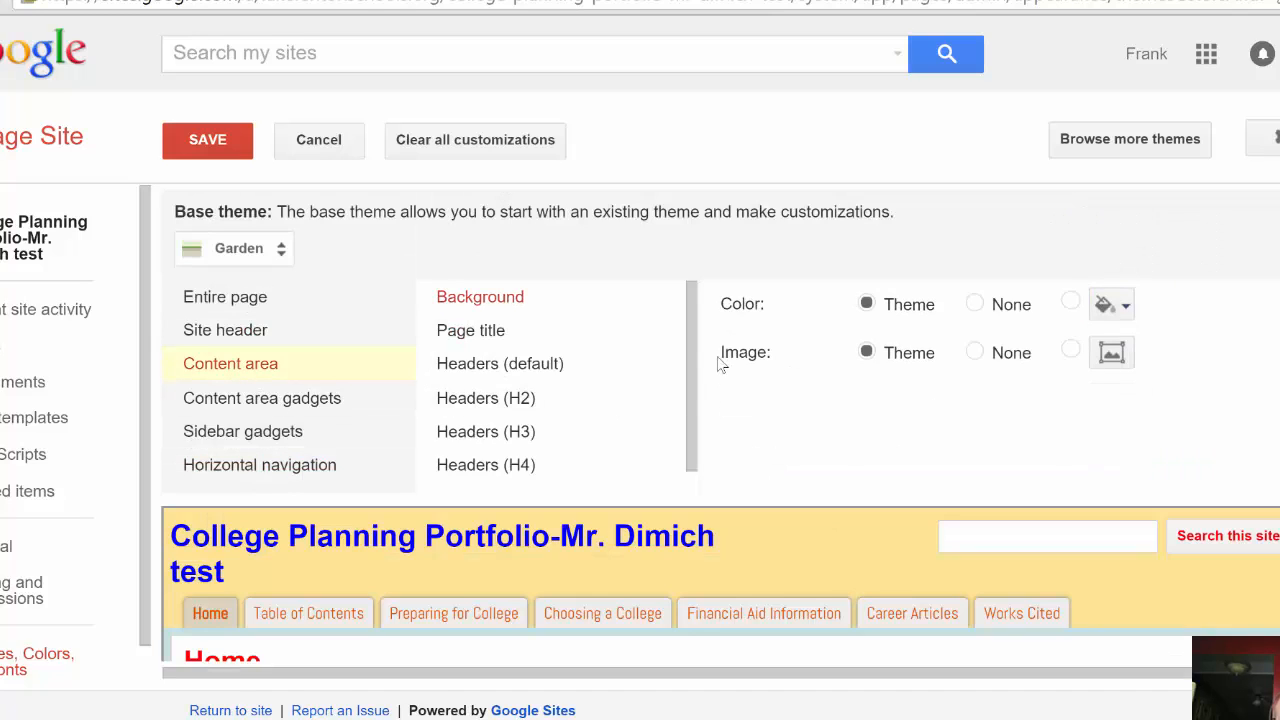
pyautogui.click(209, 400)
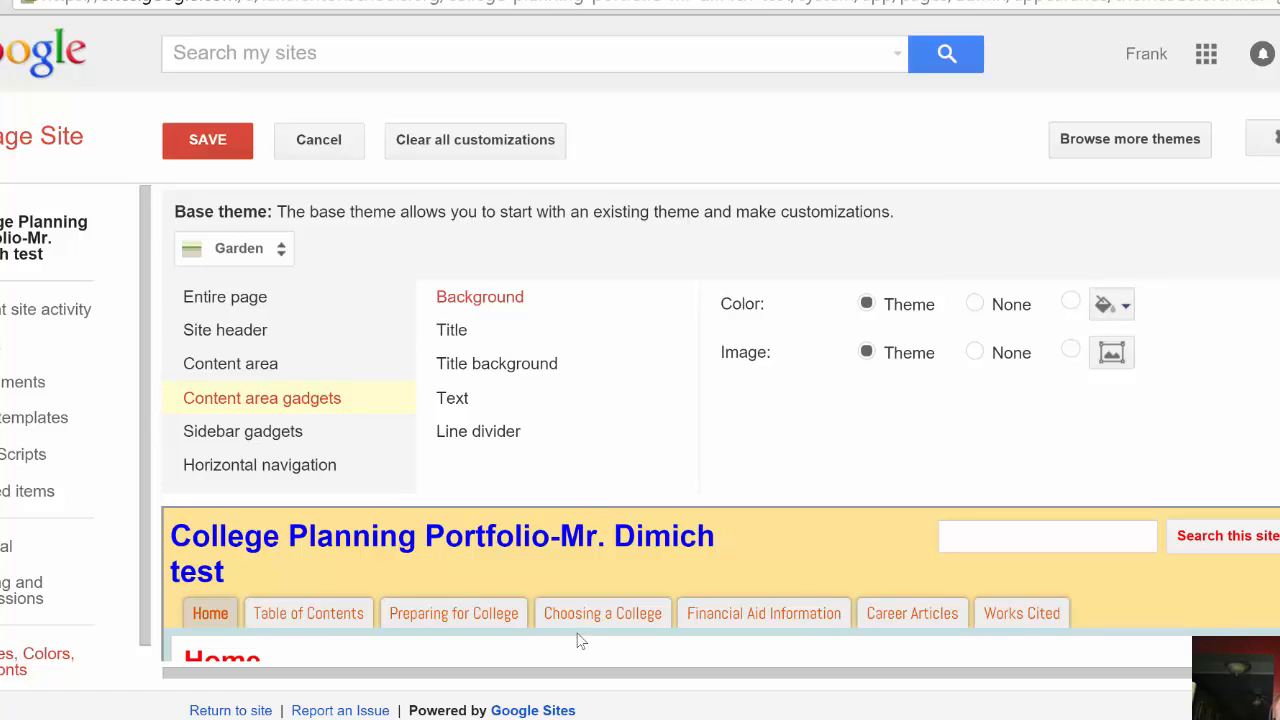
# Save the theme customizations and return to the portfolio site's home page
pyautogui.click(200, 158)
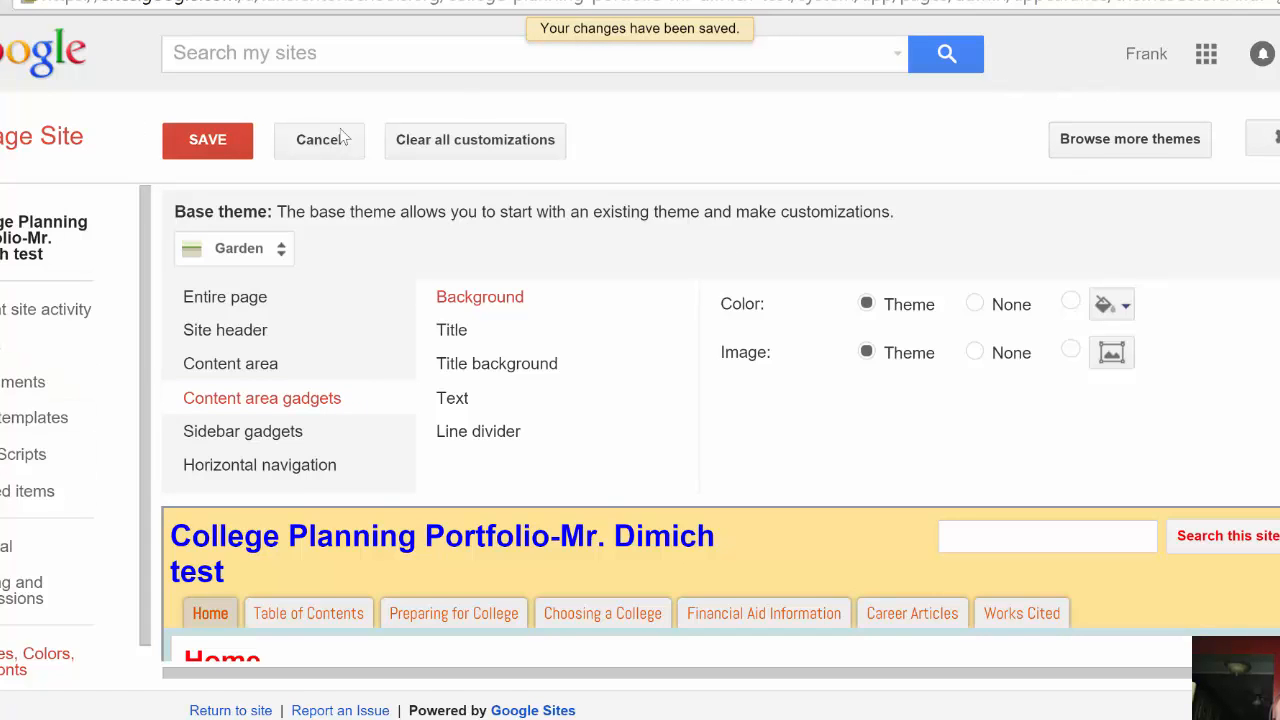
pyautogui.click(212, 143)
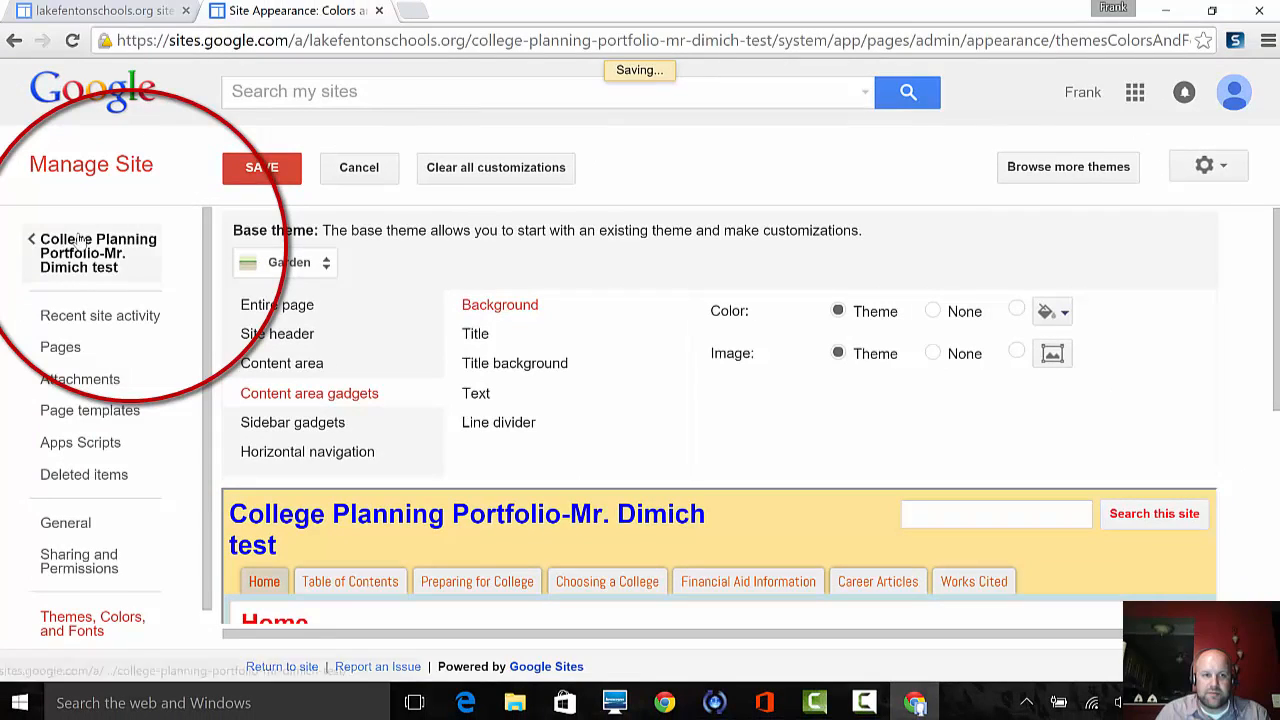
pyautogui.click(81, 245)
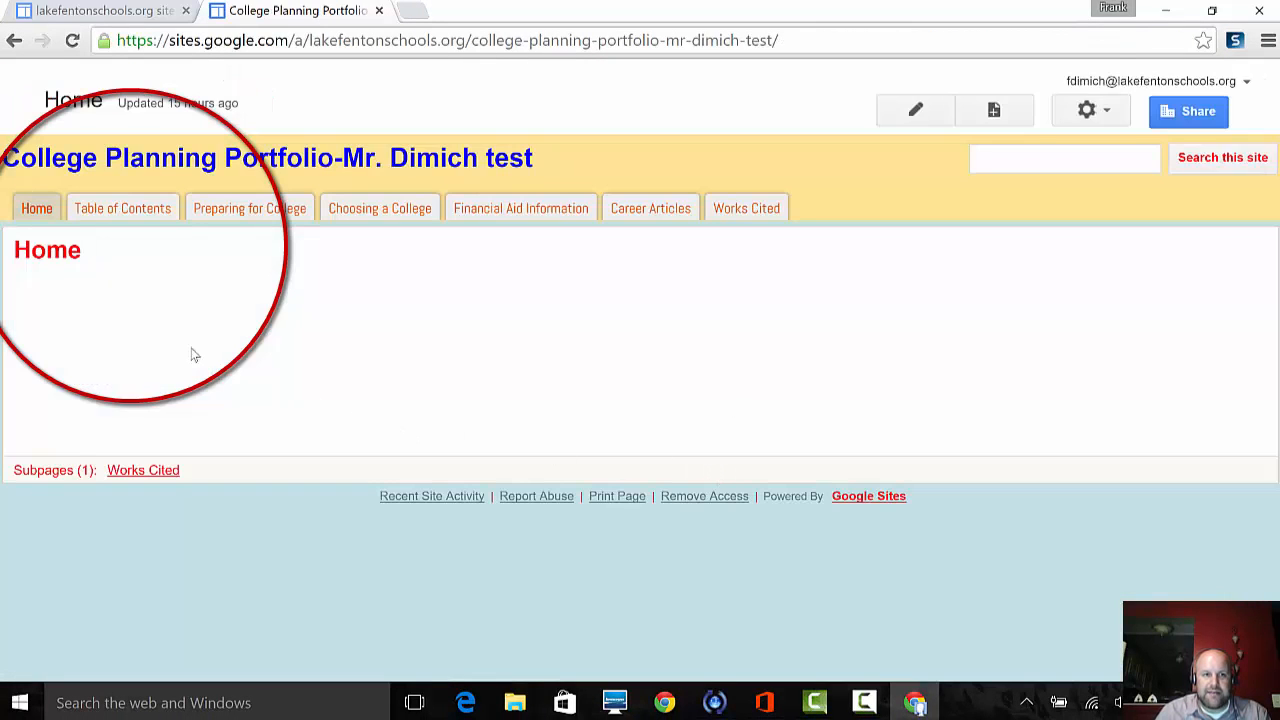
# Check the new styling on the Table of Contents, Preparing for College and Choosing a College pages
pyautogui.click(138, 212)
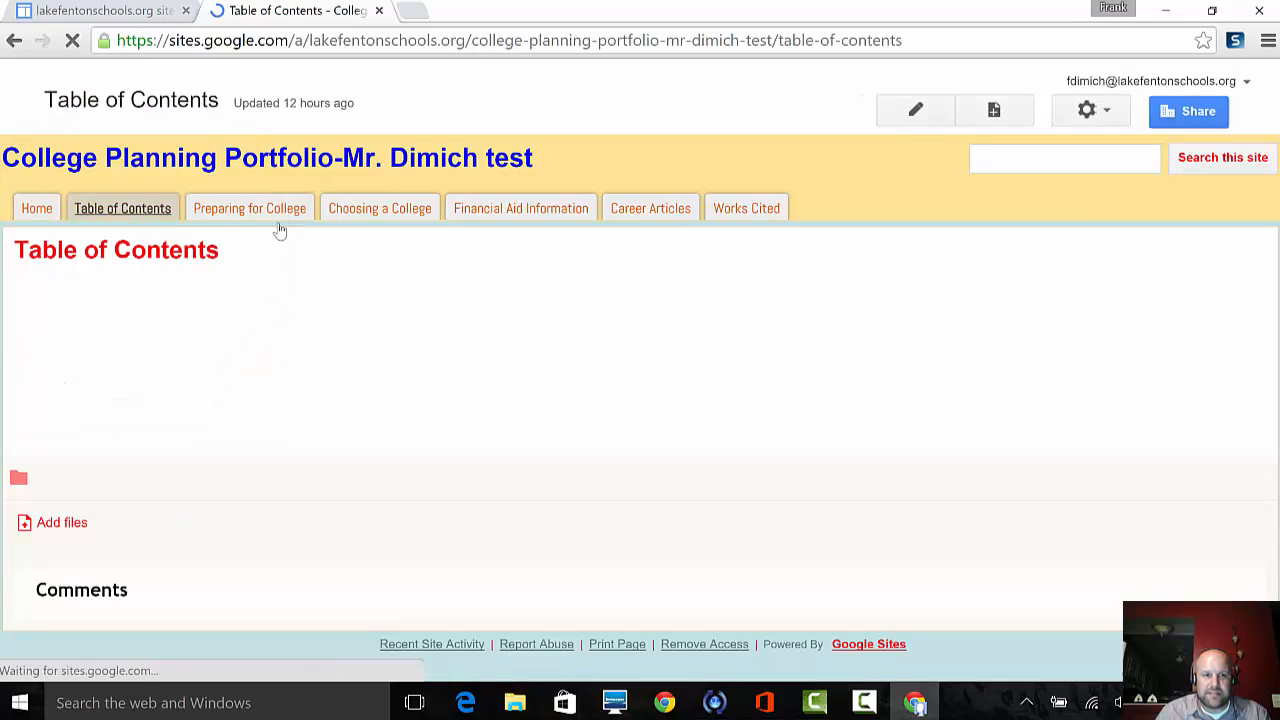
pyautogui.click(266, 218)
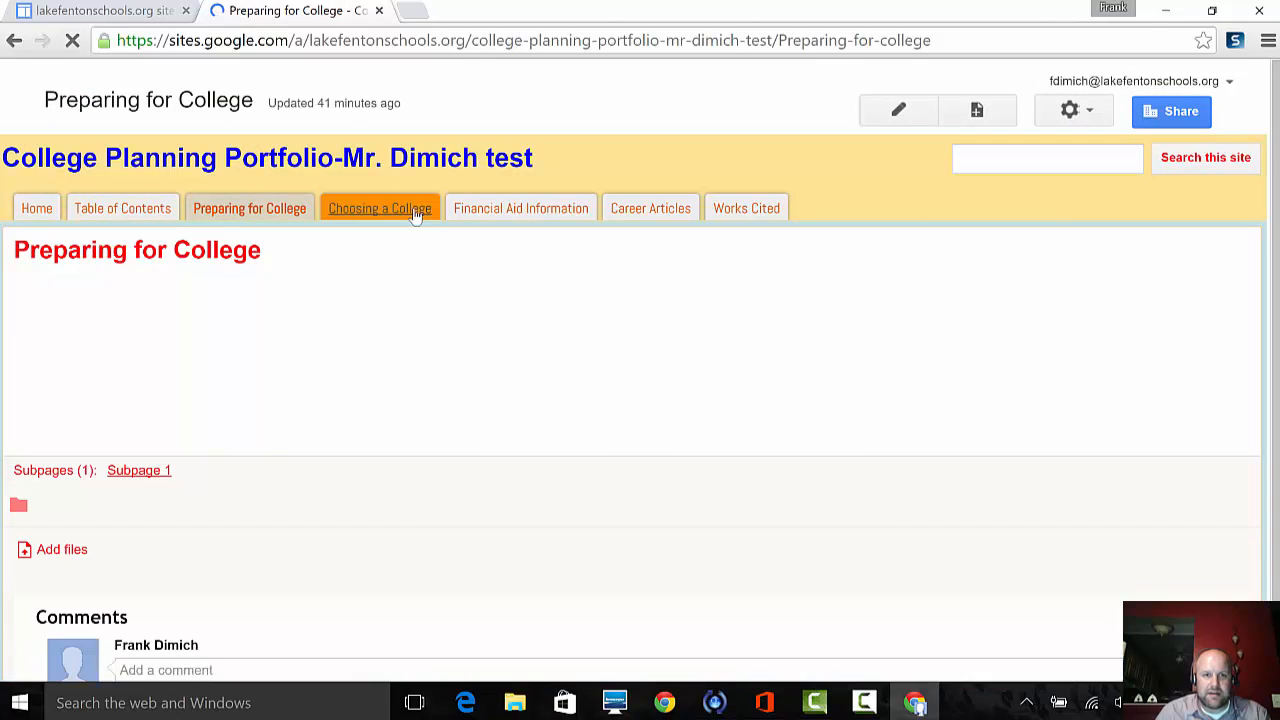
pyautogui.click(413, 208)
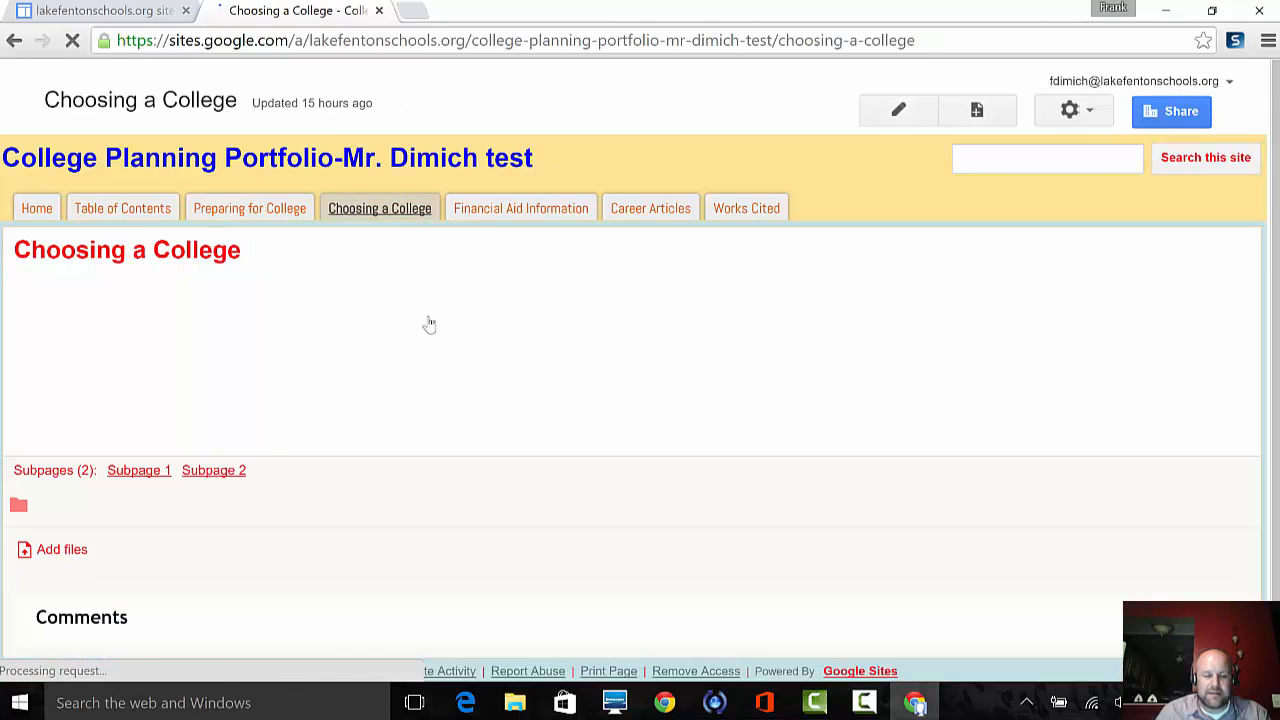